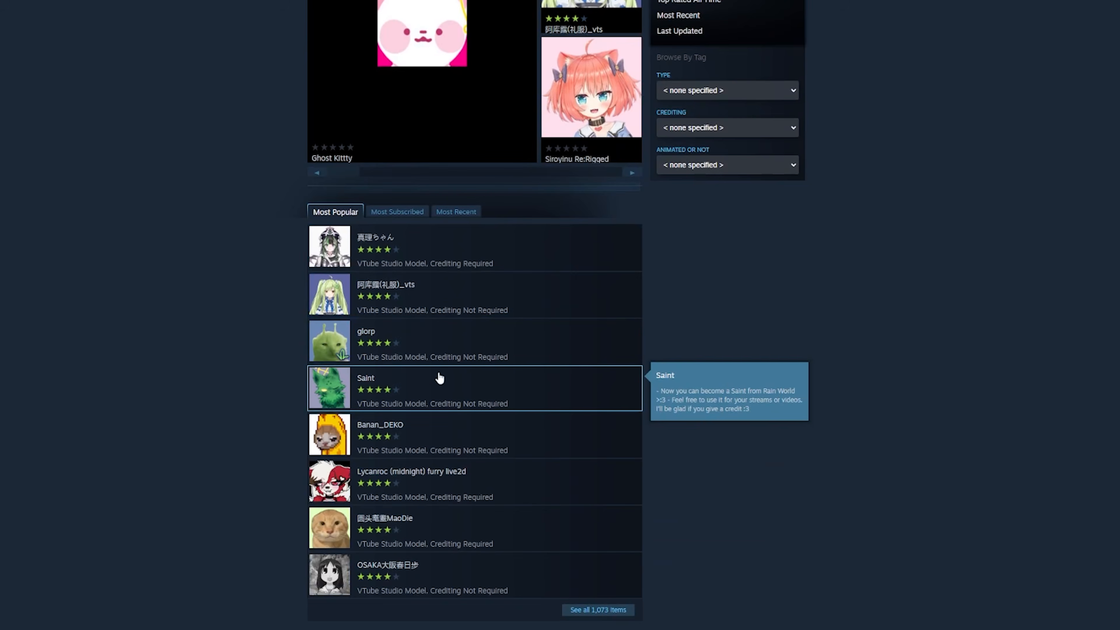
In VTube Studio, open the Steam Workshop, accept the agreement notice, and search for models to download.
{"action": "left_click", "coordinate": [447, 358]}
{"action": "double_click", "coordinate": [361, 264]}
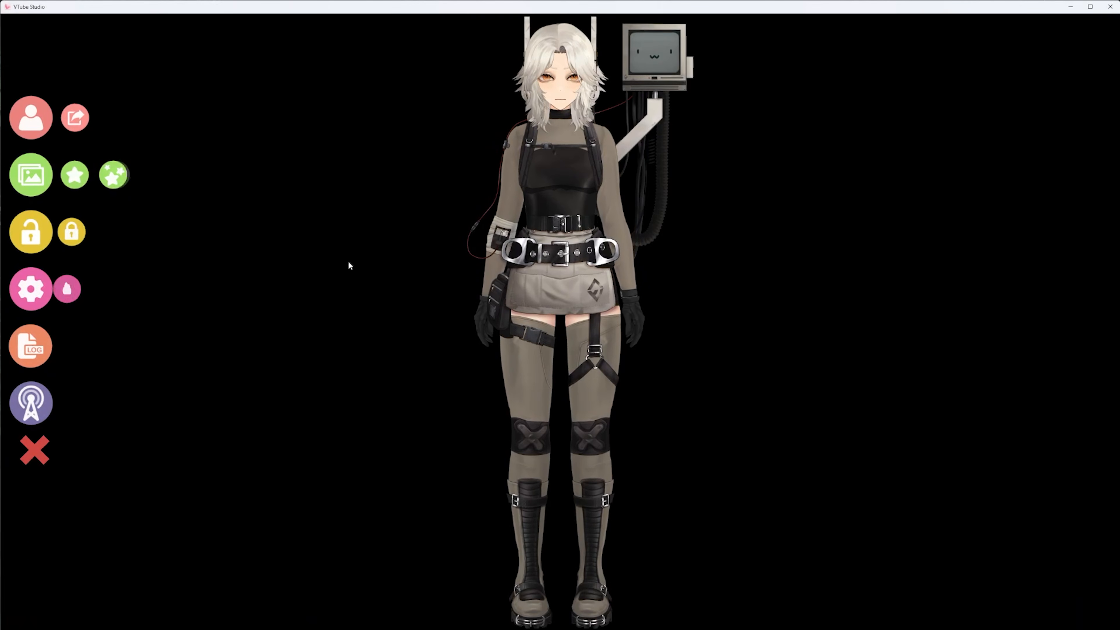
{"action": "left_click", "coordinate": [75, 289]}
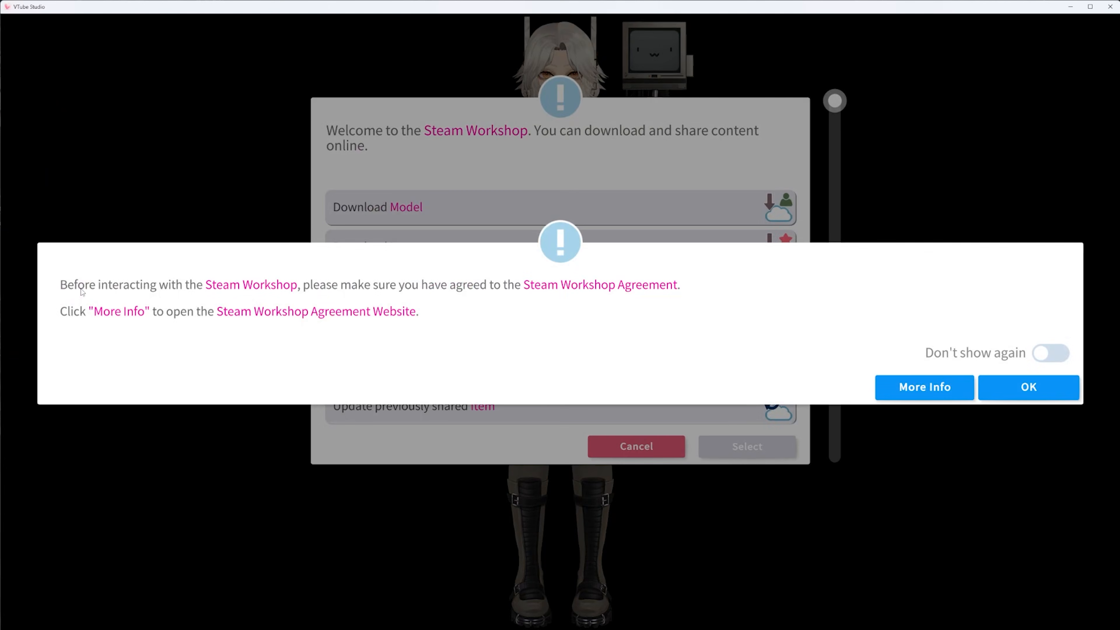
{"action": "left_click", "coordinate": [1023, 388]}
{"action": "double_click", "coordinate": [417, 215]}
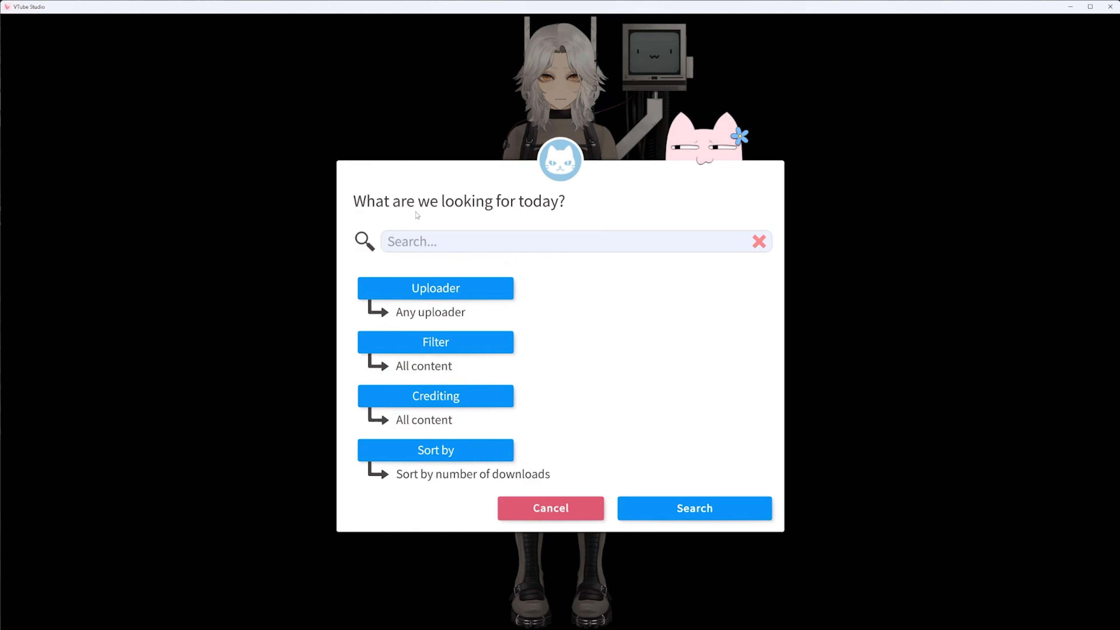
{"action": "type", "text": "really cool"}
{"action": "left_click", "coordinate": [661, 509]}
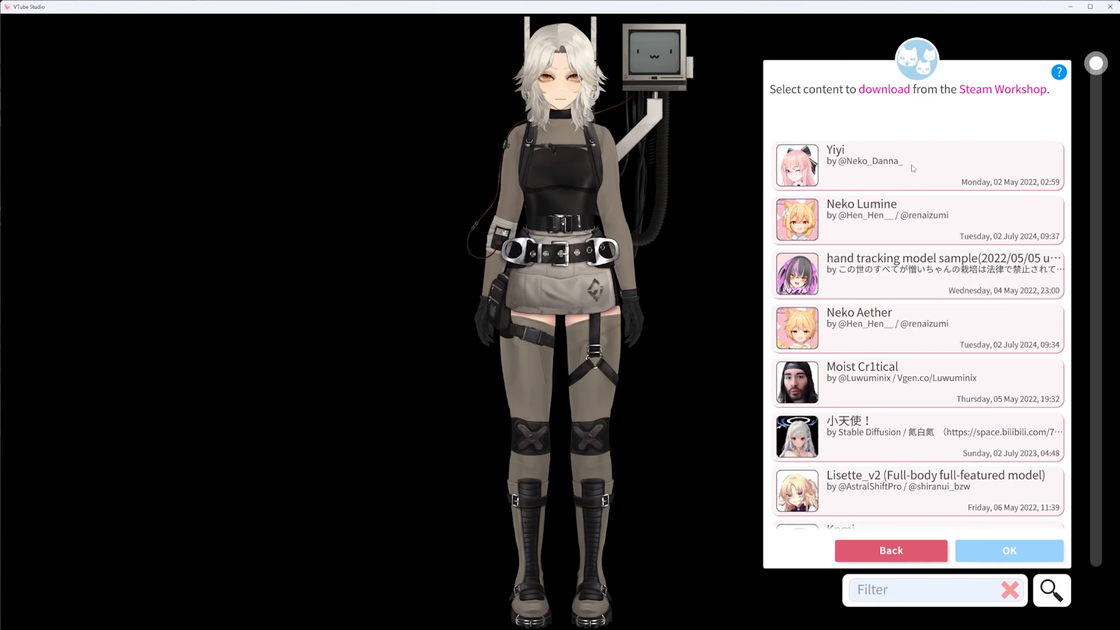
Find the glorp model among the Workshop content and download it.
{"action": "scroll", "coordinate": [871, 246], "scroll_direction": "down", "scroll_amount": 3}
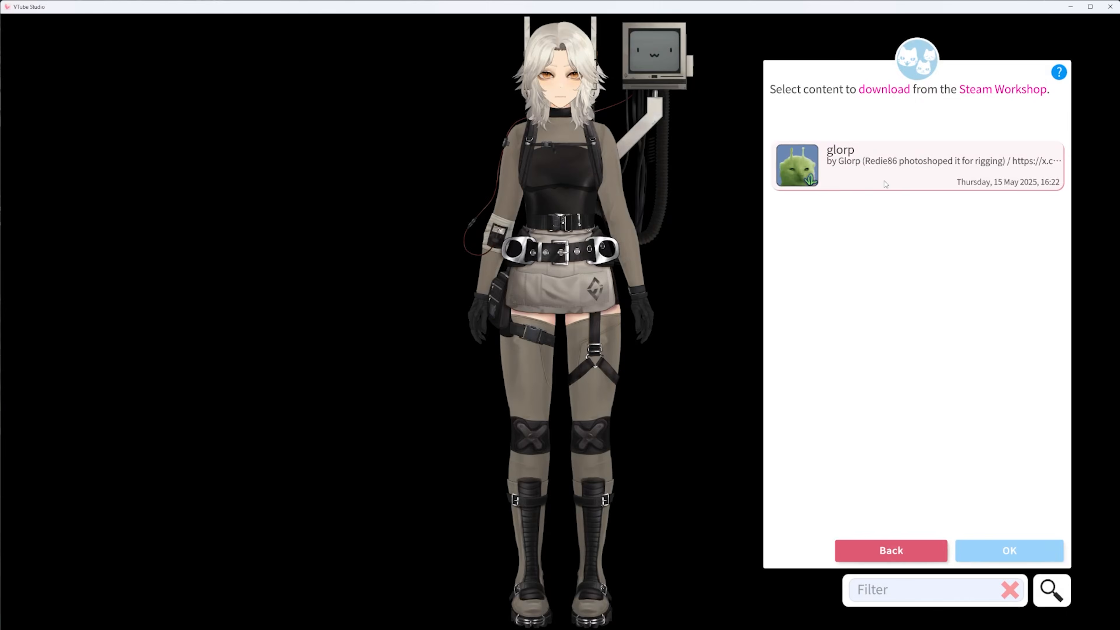
{"action": "double_click", "coordinate": [883, 165]}
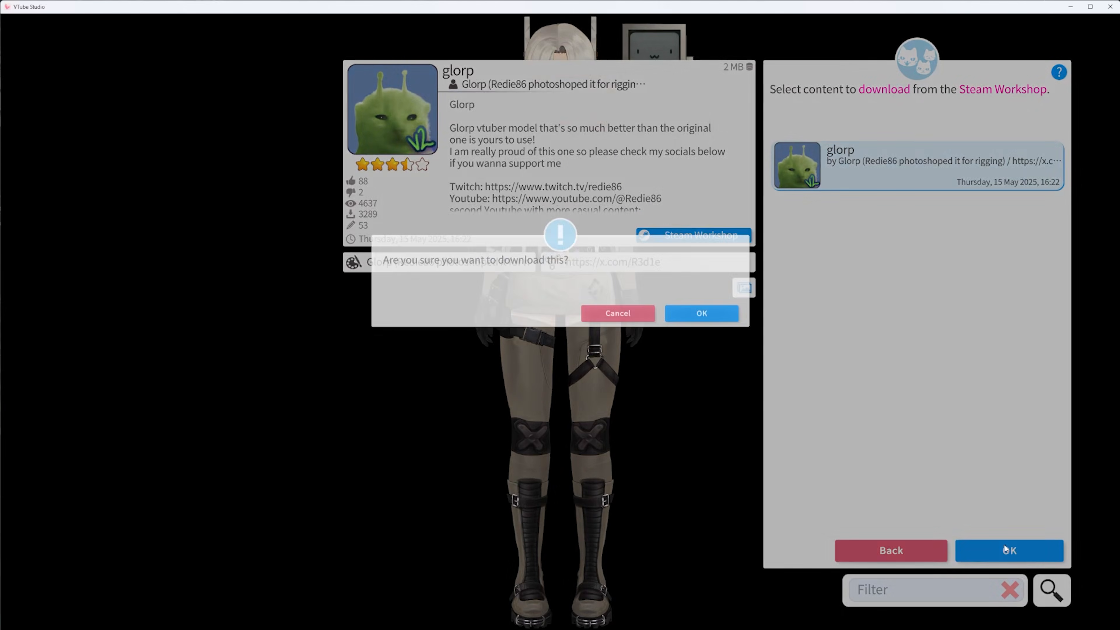
{"action": "left_click", "coordinate": [761, 333]}
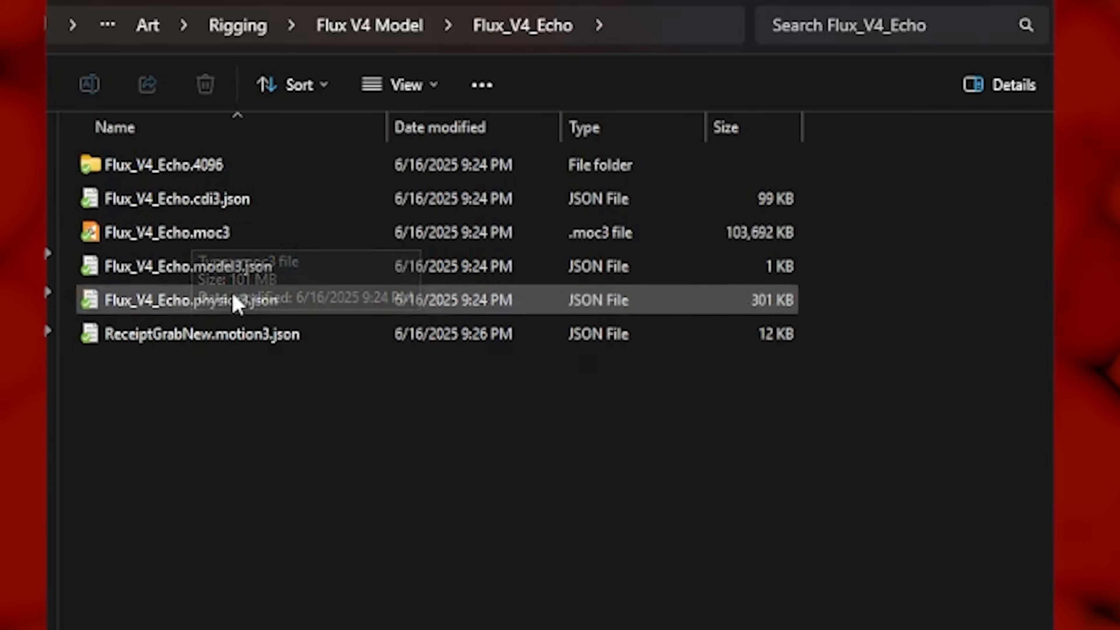
Examine the exported files in the Flux_V4_Echo folder: moc3, model3.json, physics3.json, cdi3.json and the 4096 texture folder.
{"action": "left_click", "coordinate": [162, 241]}
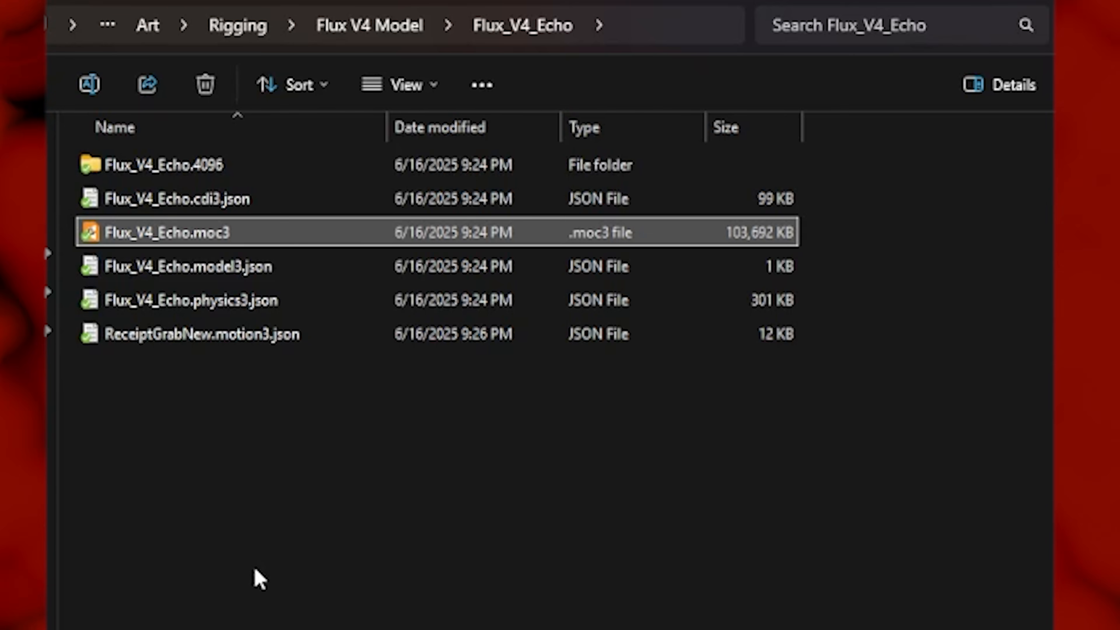
{"action": "left_click", "coordinate": [220, 267]}
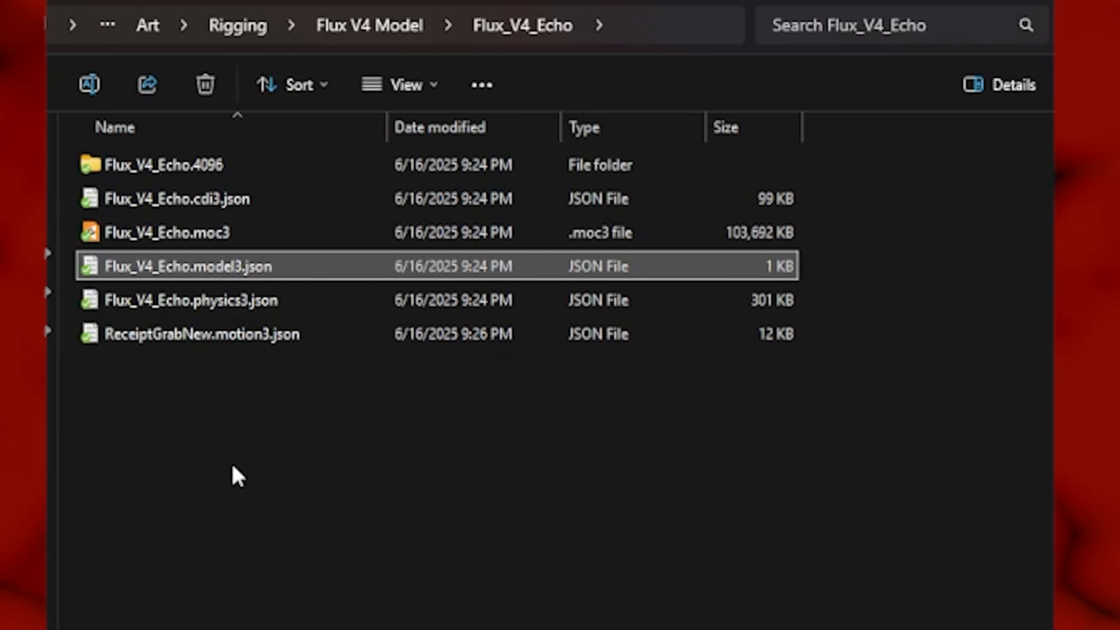
{"action": "key", "text": "Down"}
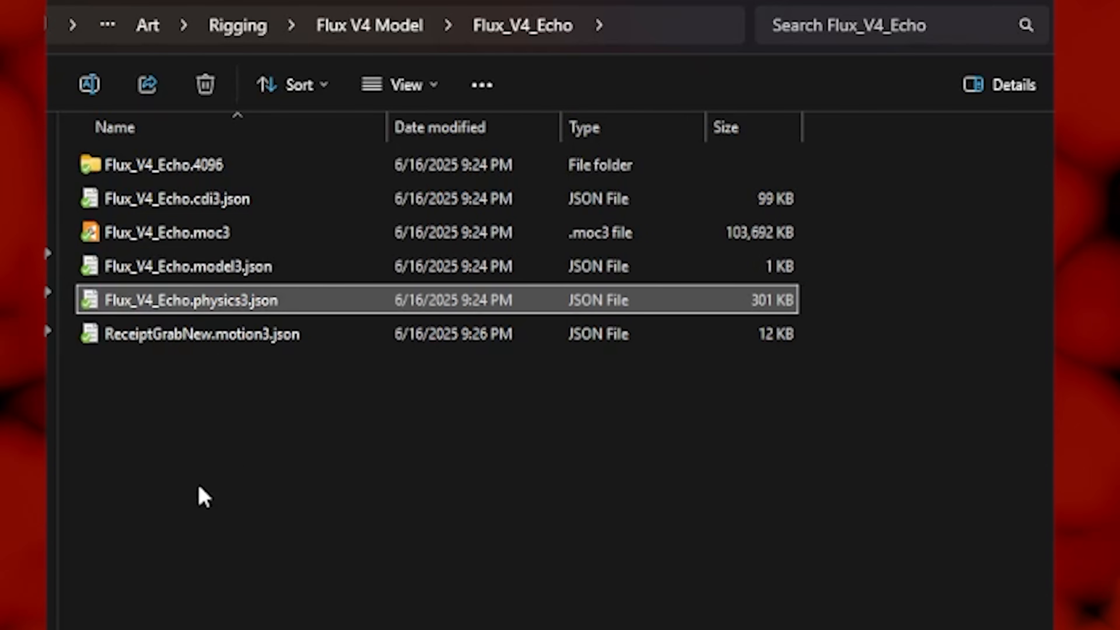
{"action": "left_click", "coordinate": [206, 206]}
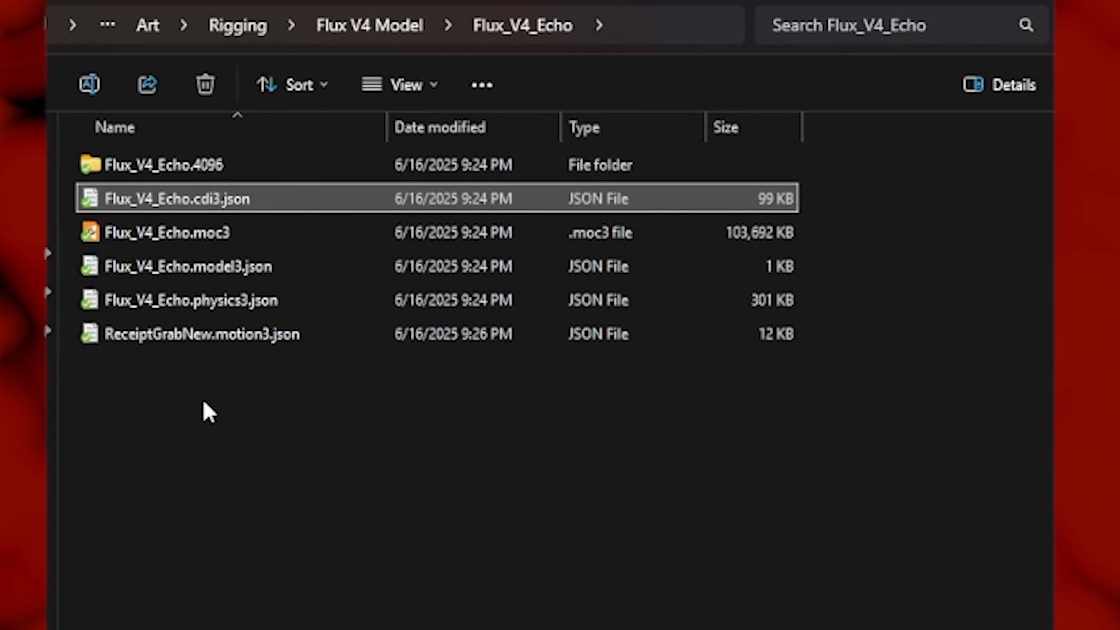
{"action": "left_click", "coordinate": [180, 174]}
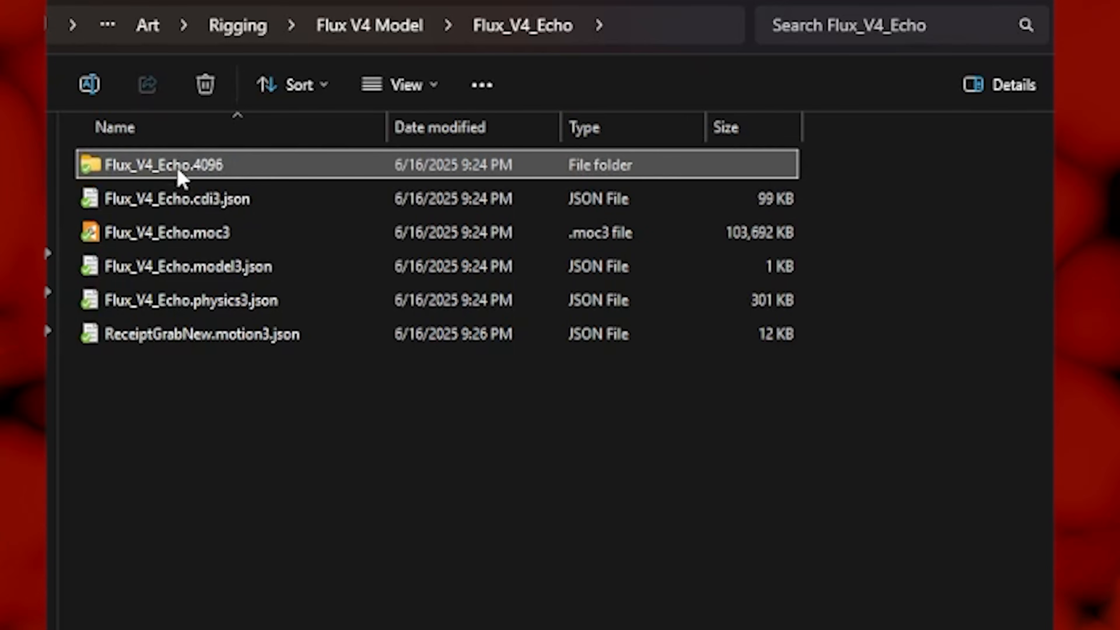
{"action": "double_click", "coordinate": [179, 174]}
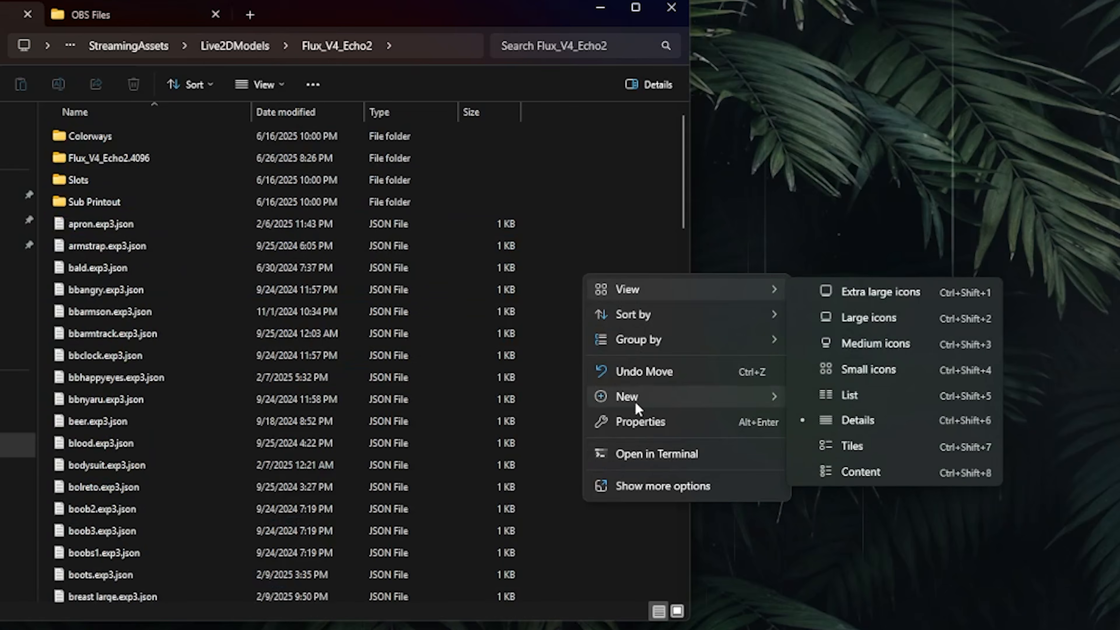
Create a new folder named Expressions inside the Flux_V4_Echo2 model folder.
{"action": "left_click", "coordinate": [827, 397]}
{"action": "type", "text": "Expressions"}
{"action": "key", "text": "Return"}
Move the files from apron through crying and from focus mode through HipBelt into Expressions, keeping the core Flux_V4_Echo2 files outside.
{"action": "left_click", "coordinate": [114, 247]}
{"action": "left_click", "coordinate": [127, 596], "text": "shift"}
{"action": "left_click_drag", "start_coordinate": [127, 596], "coordinate": [104, 155]}
{"action": "left_click", "coordinate": [116, 247]}
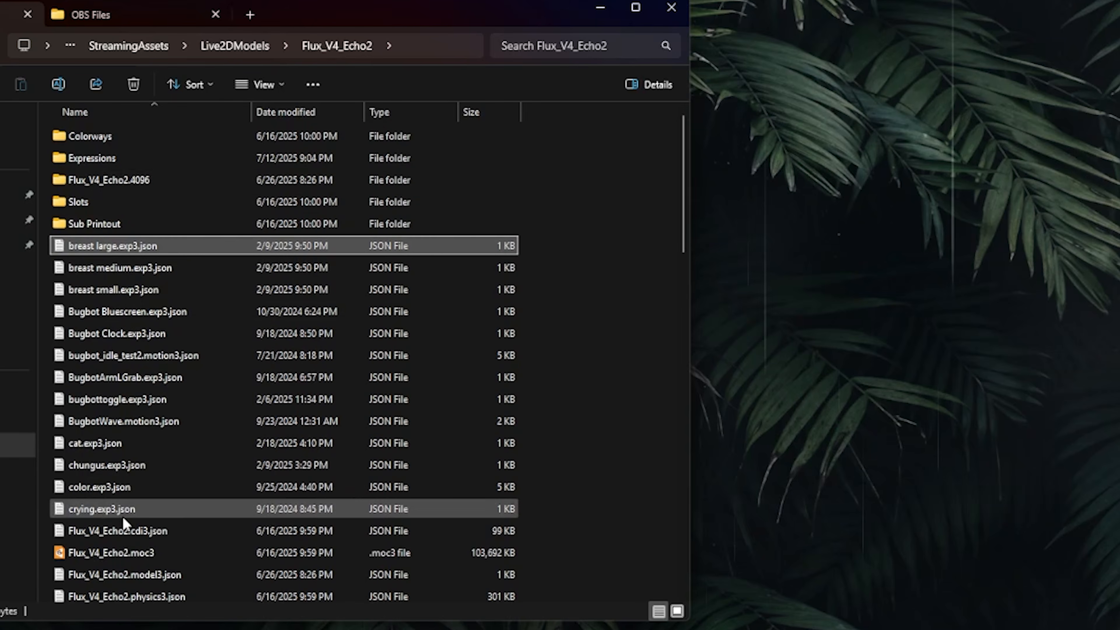
{"action": "left_click", "coordinate": [123, 514], "text": "shift"}
{"action": "left_click_drag", "start_coordinate": [123, 514], "coordinate": [110, 158]}
{"action": "left_click", "coordinate": [114, 356]}
{"action": "left_click", "coordinate": [104, 597], "text": "shift"}
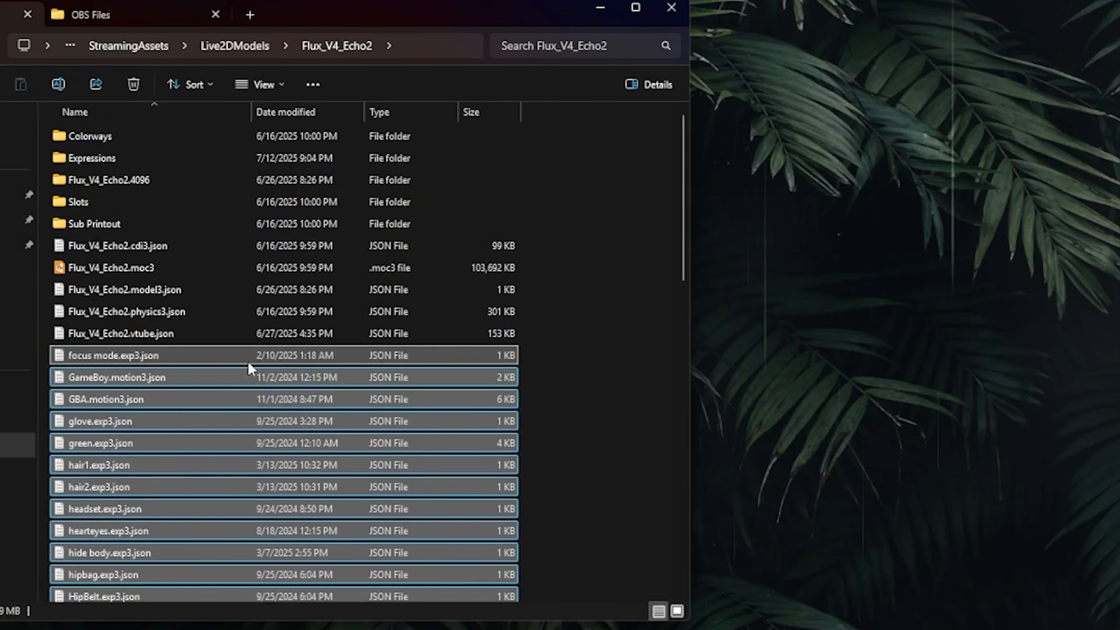
{"action": "left_click_drag", "start_coordinate": [104, 597], "coordinate": [87, 164]}
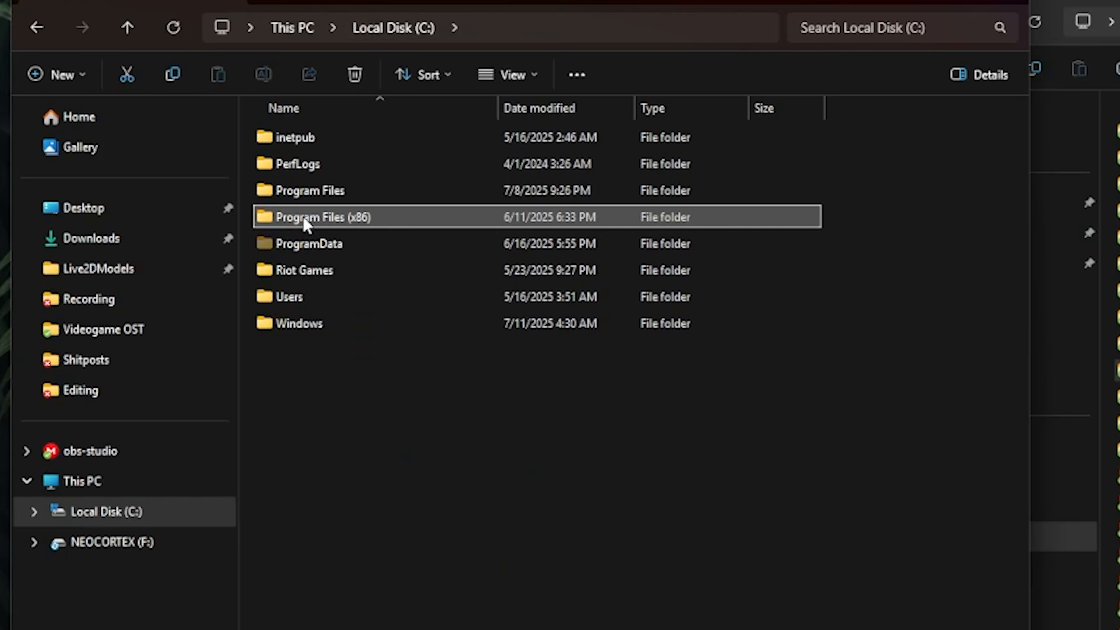
Copy the entire Flux_V4_Echo3 folder into C:\Program Files (x86)\Steam\steamapps\common\VTube Studio\VTube Studio_Data\StreamingAssets\Live2DModels.
{"action": "double_click", "coordinate": [306, 220]}
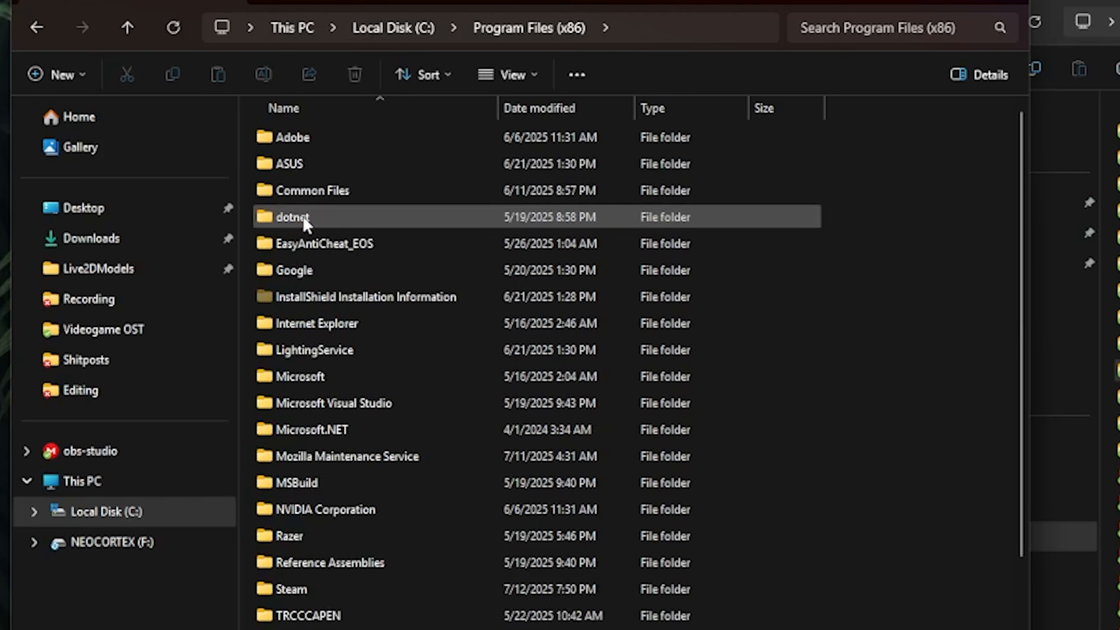
{"action": "double_click", "coordinate": [292, 591]}
{"action": "double_click", "coordinate": [332, 509]}
{"action": "double_click", "coordinate": [335, 139]}
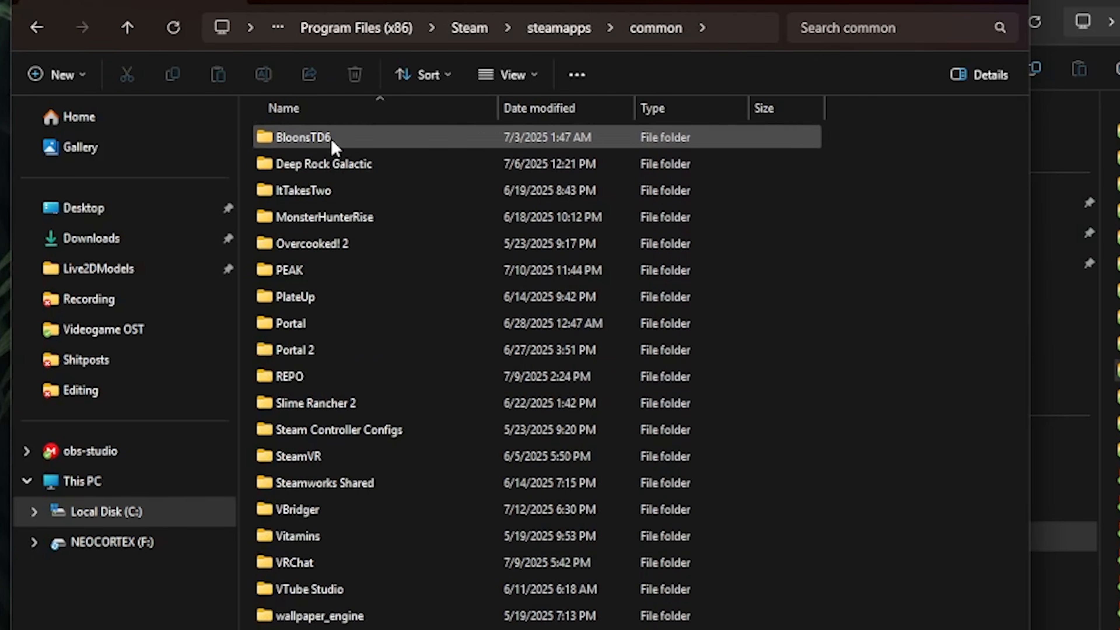
{"action": "double_click", "coordinate": [306, 585]}
{"action": "double_click", "coordinate": [342, 191]}
{"action": "double_click", "coordinate": [342, 245]}
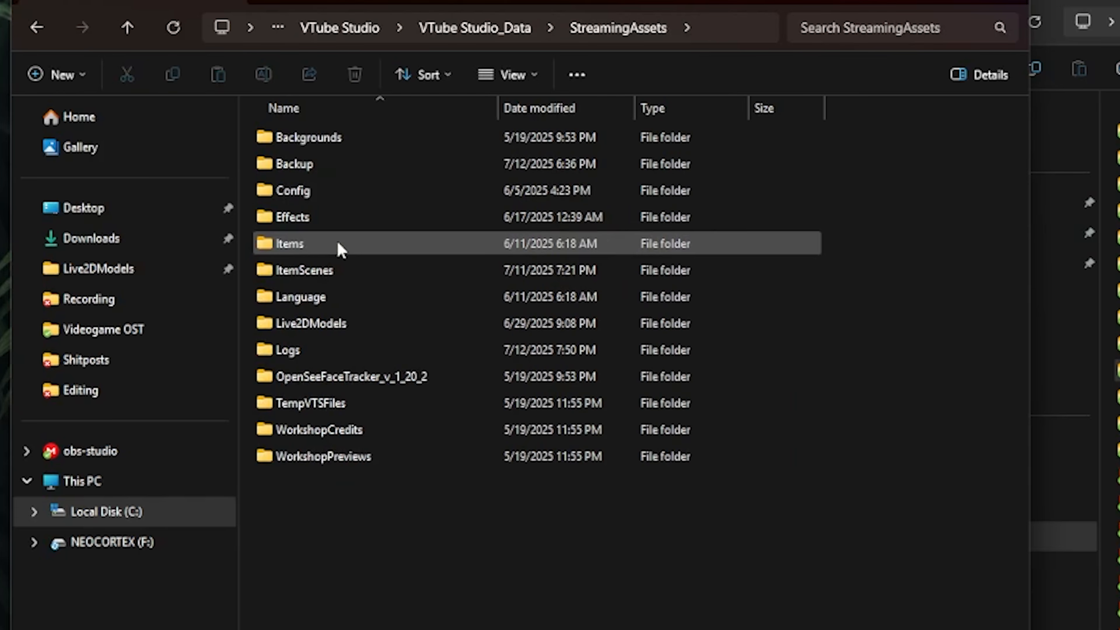
{"action": "double_click", "coordinate": [342, 322]}
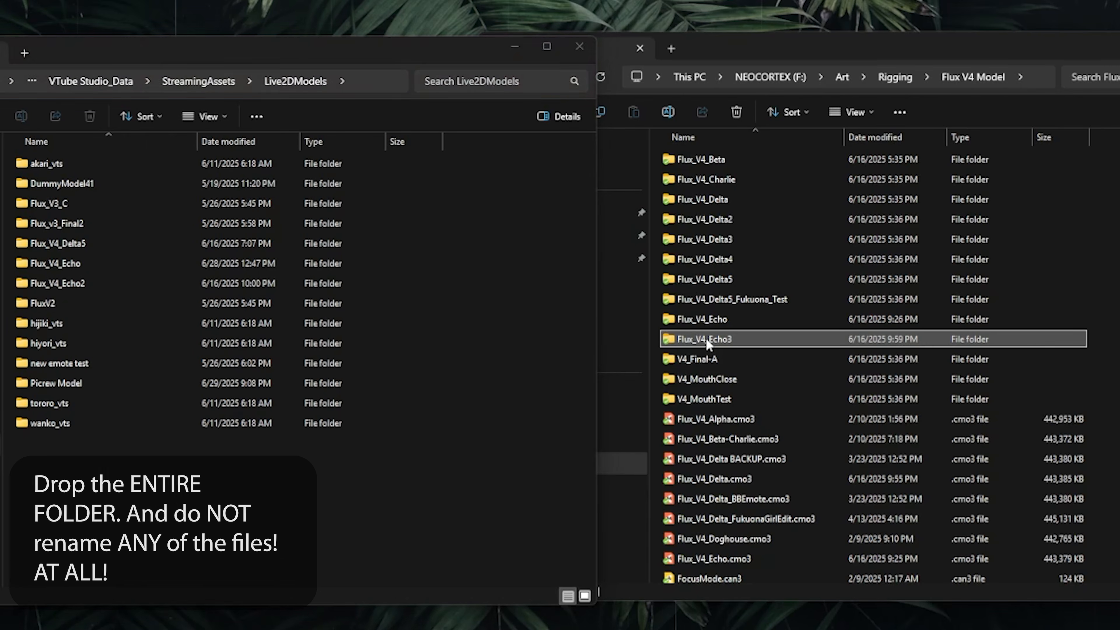
{"action": "left_click_drag", "start_coordinate": [705, 339], "coordinate": [78, 486]}
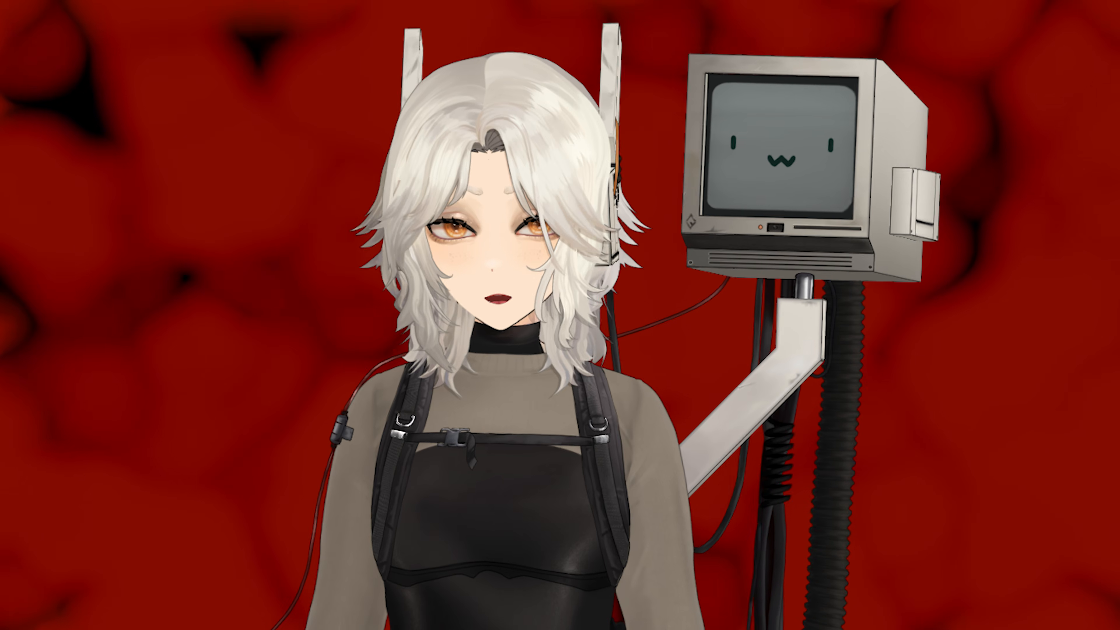
In VTube Studio, filter the model list by echo3, refresh it, and load the Flux_V4_Echo3 model.
{"action": "left_click", "coordinate": [31, 117]}
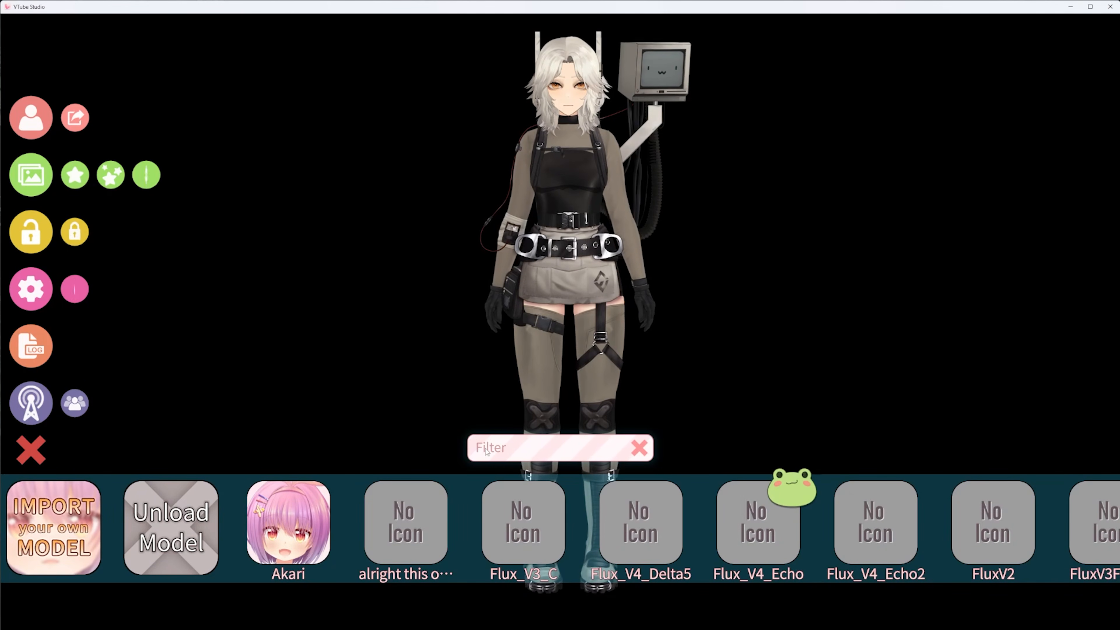
{"action": "type", "text": "echo3"}
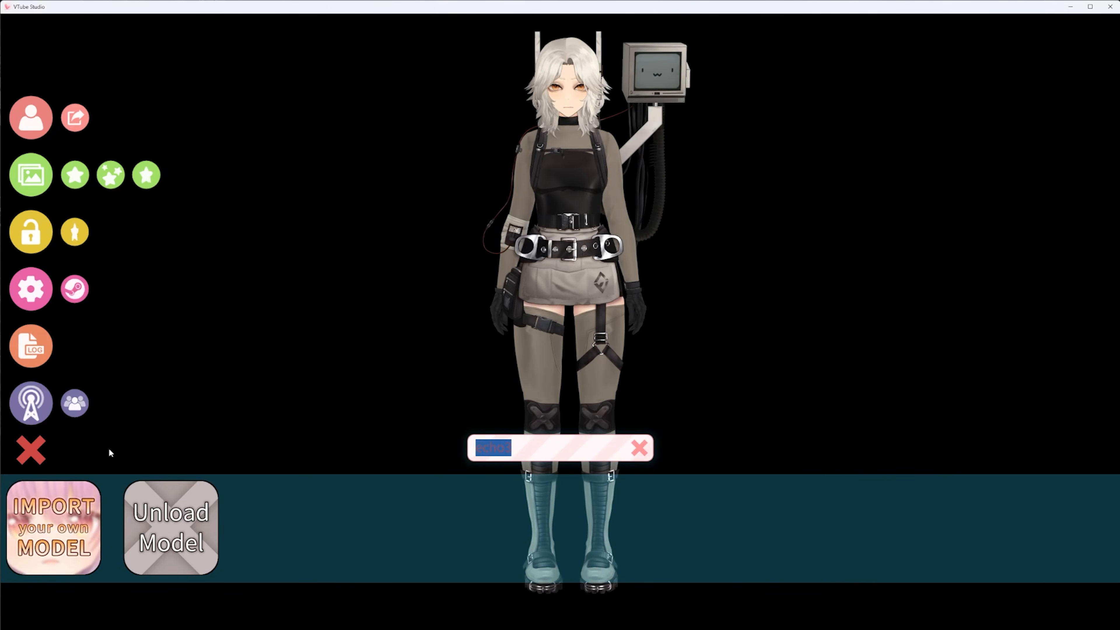
{"action": "left_click", "coordinate": [40, 123]}
{"action": "left_click", "coordinate": [40, 122]}
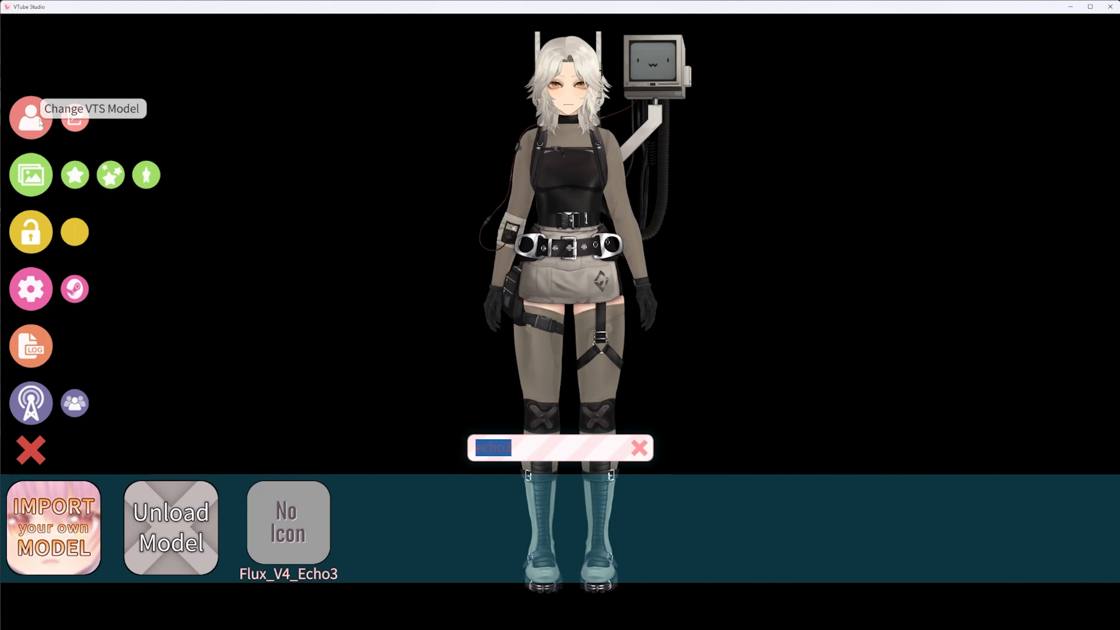
{"action": "left_click", "coordinate": [294, 530]}
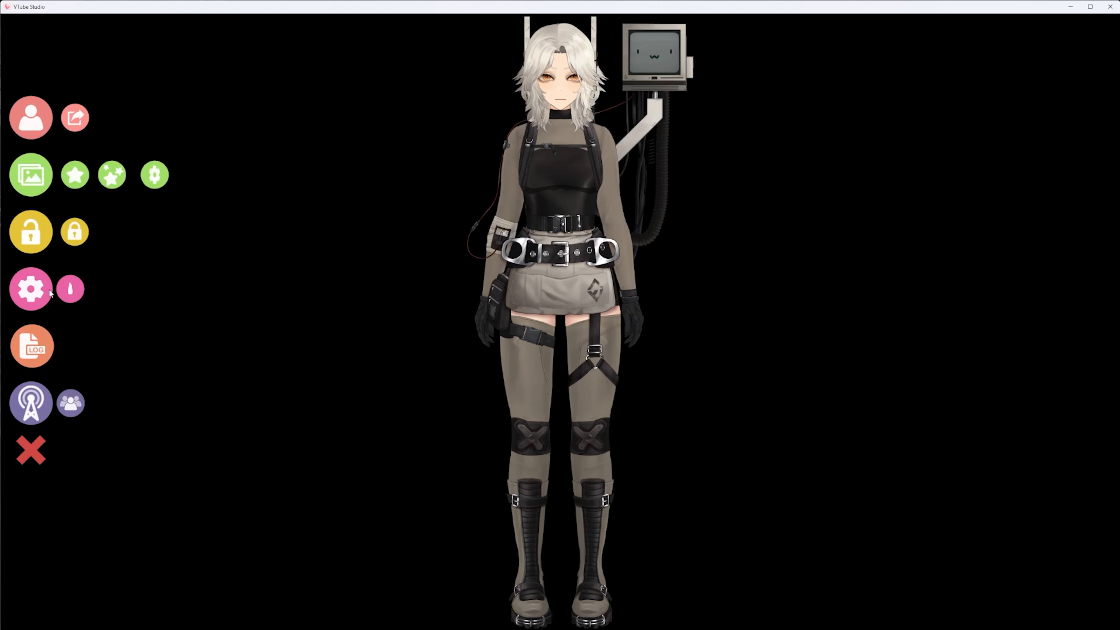
Run Auto Setup for Flux_V4_Echo3 from the model settings and confirm creating the default tracking parameters.
{"action": "left_click", "coordinate": [47, 292]}
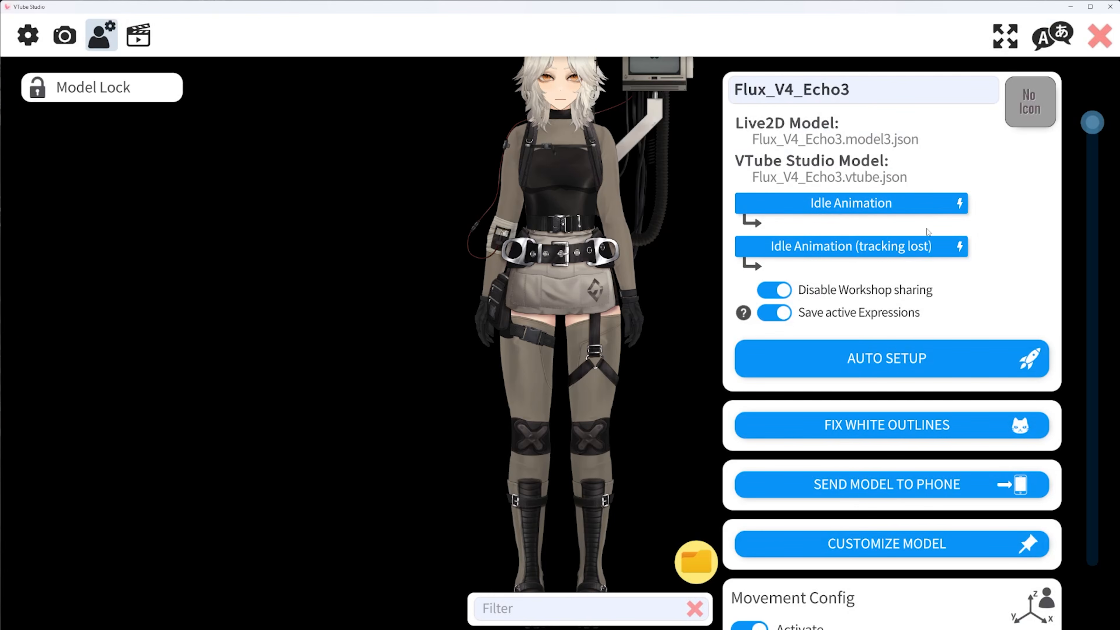
{"action": "left_click", "coordinate": [886, 358]}
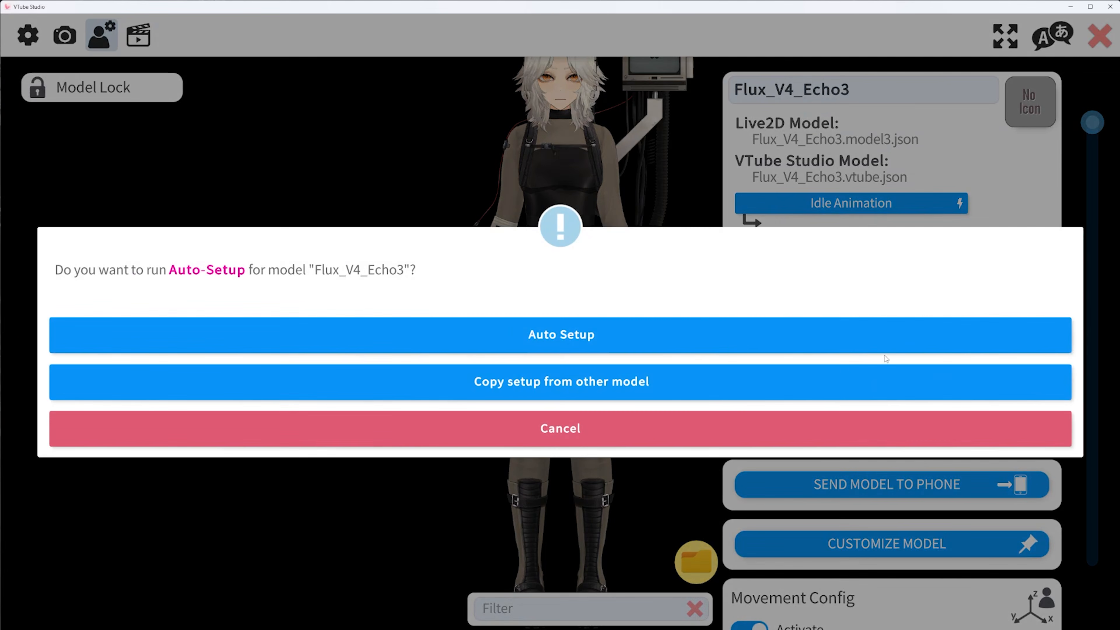
{"action": "left_click", "coordinate": [575, 336]}
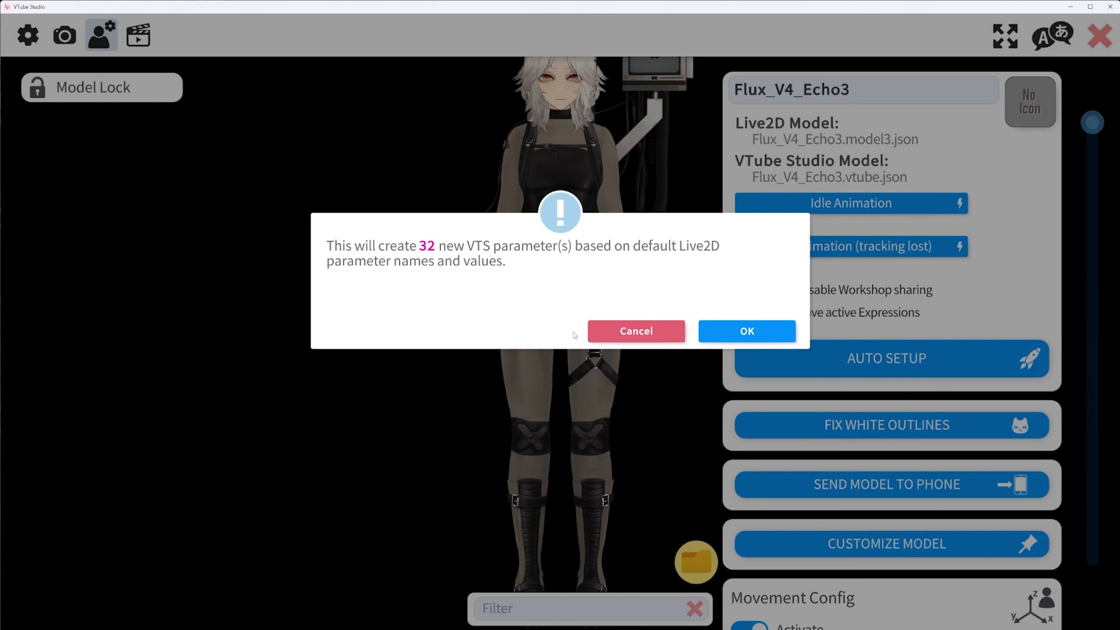
{"action": "left_click", "coordinate": [777, 334]}
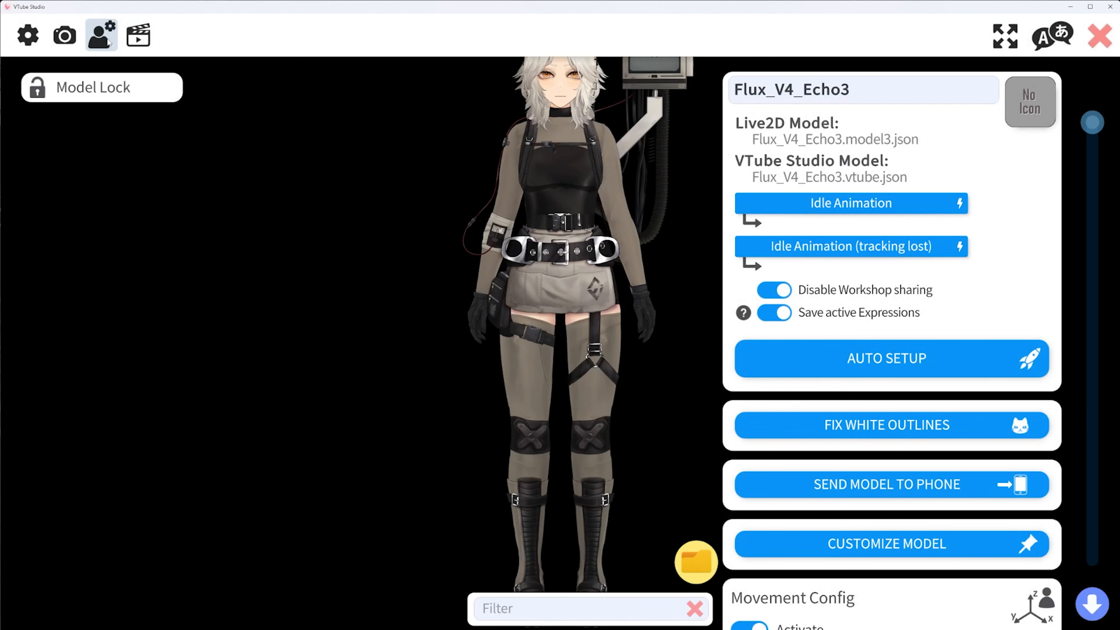
Copy the setup from another model, using Flux_V4_Echo.vtube.json as the source, and include its expression files.
{"action": "scroll", "coordinate": [876, 392], "scroll_direction": "down", "scroll_amount": 15}
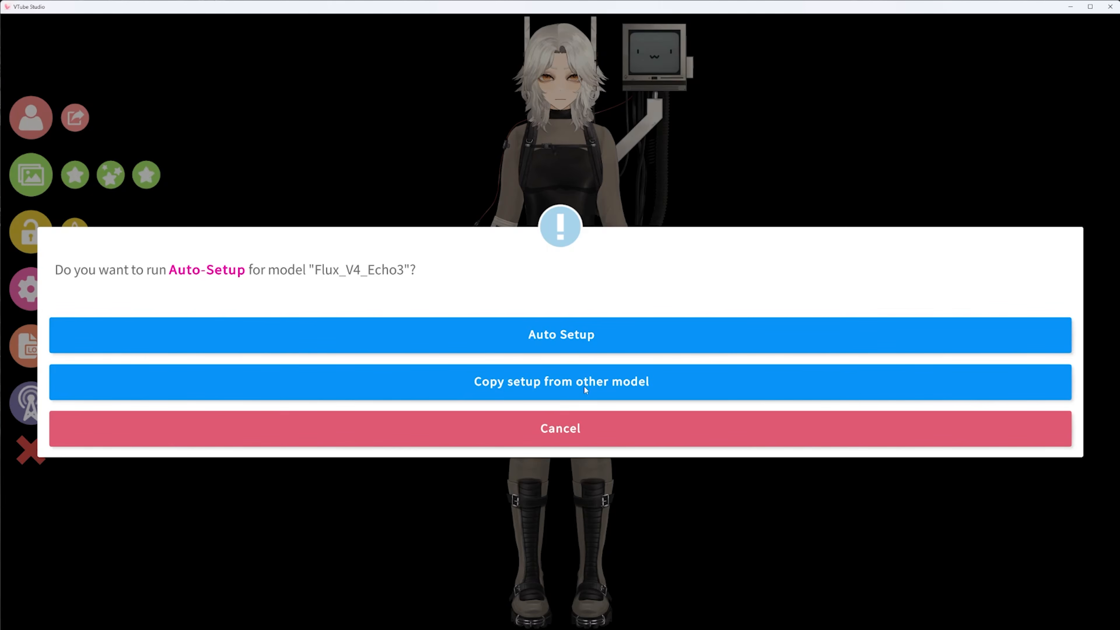
{"action": "left_click", "coordinate": [558, 386]}
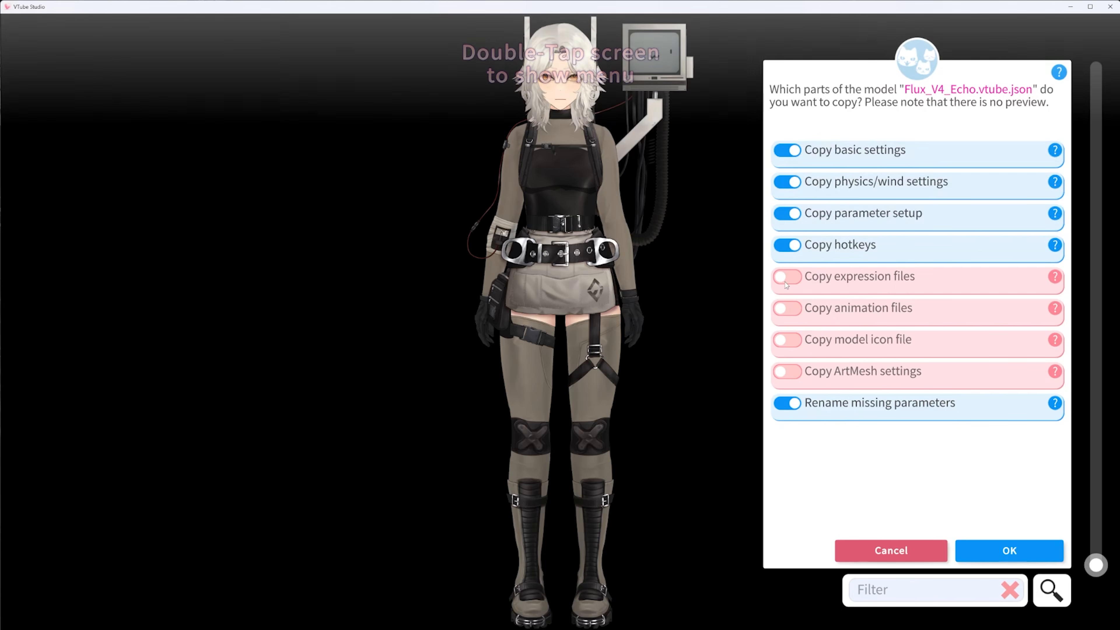
{"action": "left_click", "coordinate": [789, 278]}
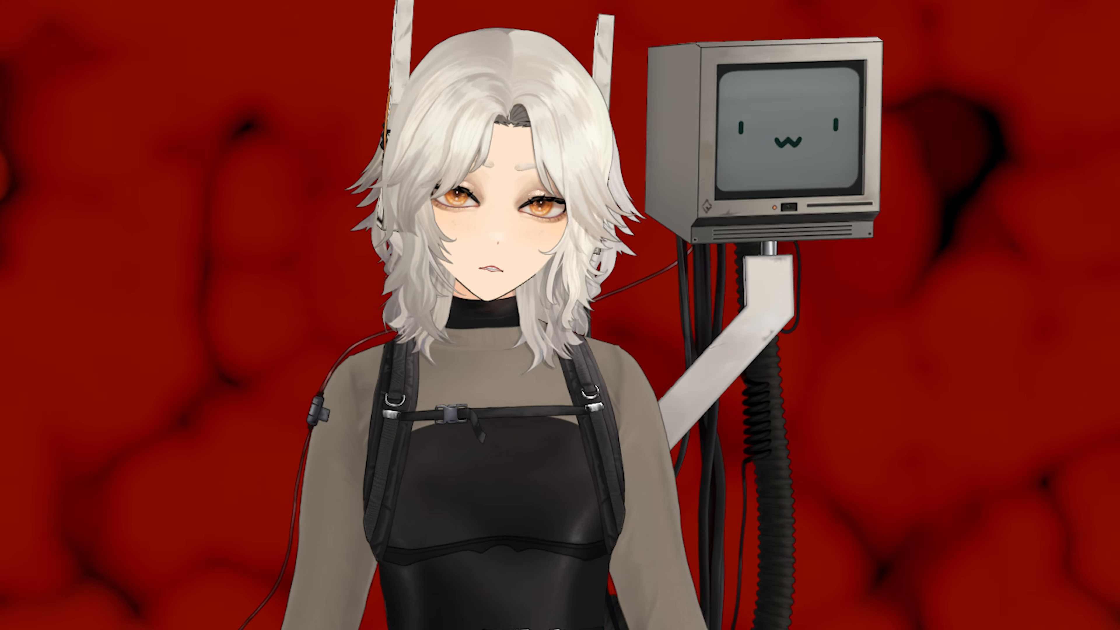
Reposition the model in the scene and try smaller and larger scales, ending with the upper body filling the view.
{"action": "left_click_drag", "start_coordinate": [439, 321], "coordinate": [596, 300]}
{"action": "scroll", "coordinate": [596, 300], "scroll_direction": "down", "scroll_amount": 6}
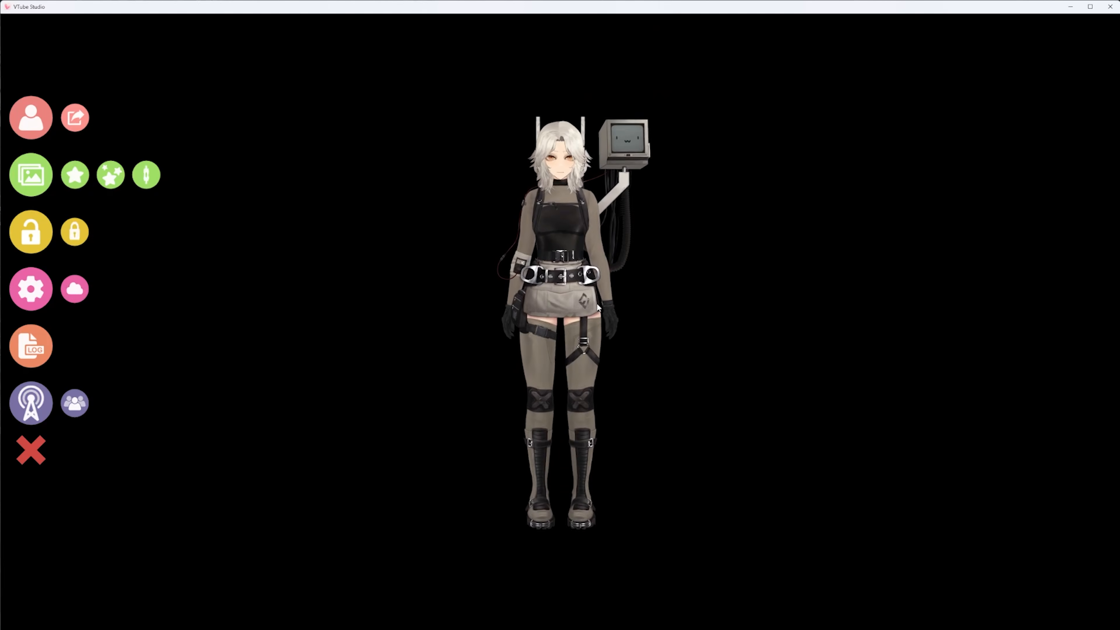
{"action": "scroll", "coordinate": [591, 310], "scroll_direction": "up", "scroll_amount": 10}
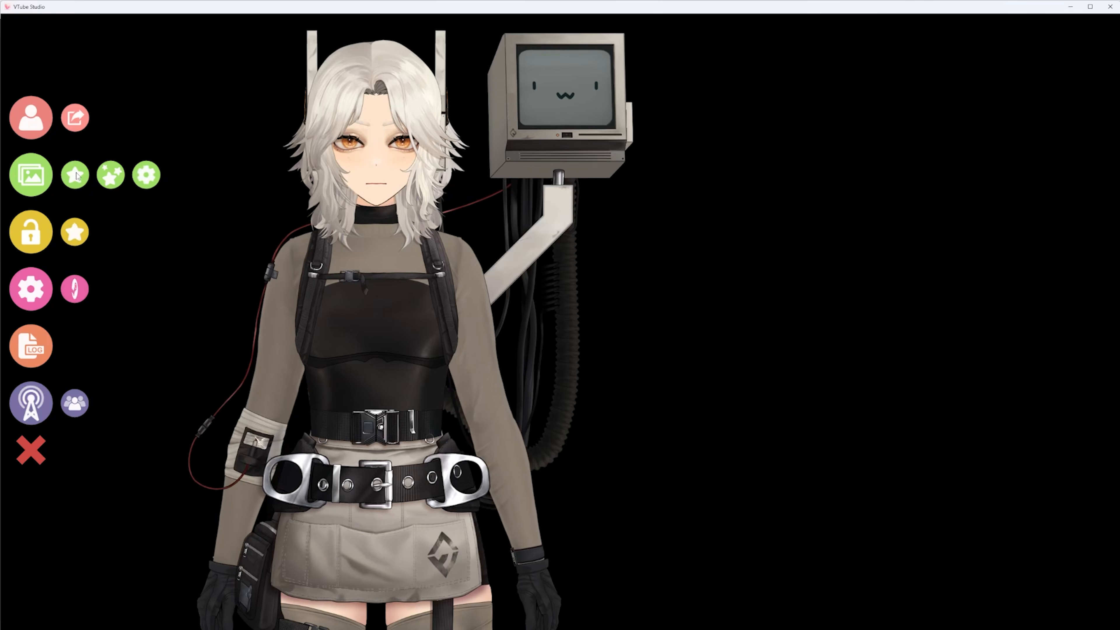
Try the built-in scene backgrounds background_1, background_2 and background_3 behind the model.
{"action": "left_click", "coordinate": [43, 176]}
{"action": "left_click", "coordinate": [392, 215]}
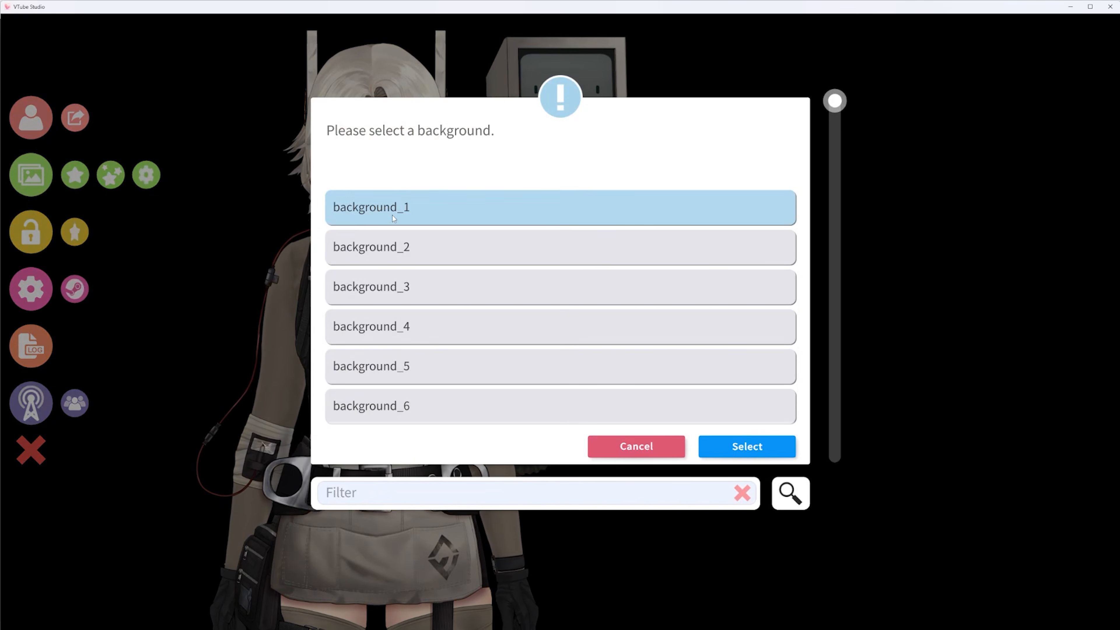
{"action": "left_click", "coordinate": [392, 215]}
{"action": "left_click", "coordinate": [46, 178]}
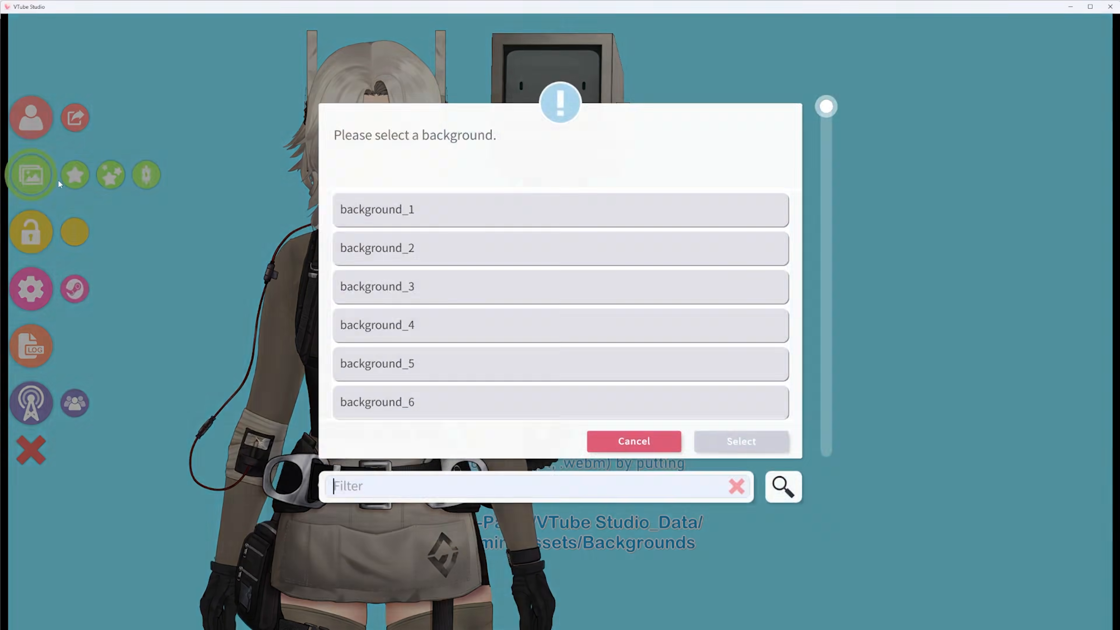
{"action": "left_click", "coordinate": [447, 247]}
{"action": "left_click", "coordinate": [448, 250]}
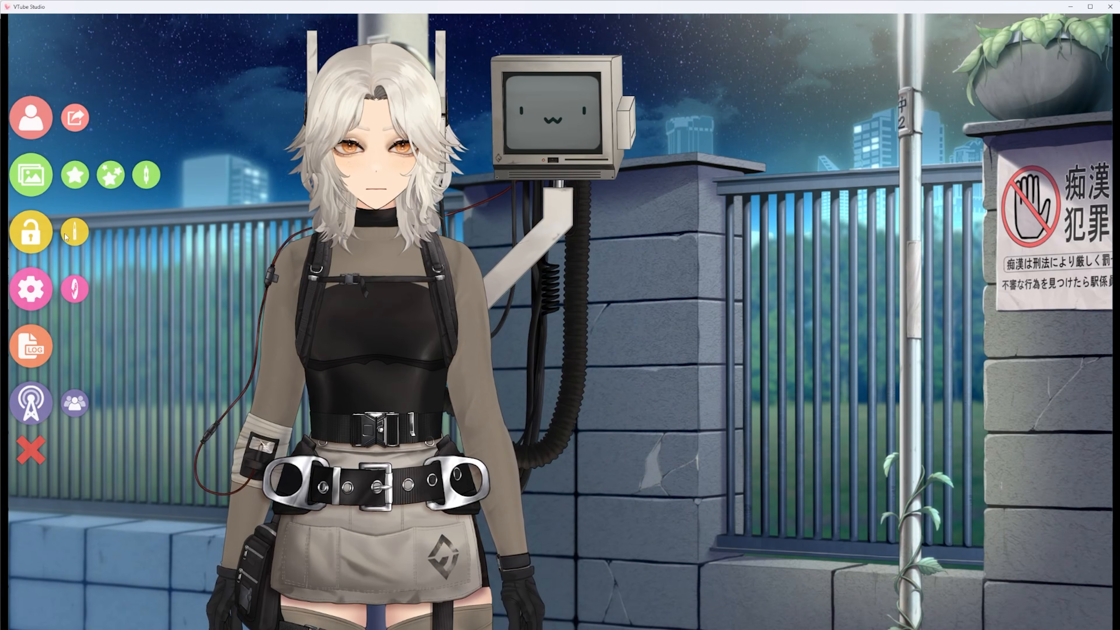
{"action": "left_click", "coordinate": [39, 186]}
{"action": "left_click", "coordinate": [470, 287]}
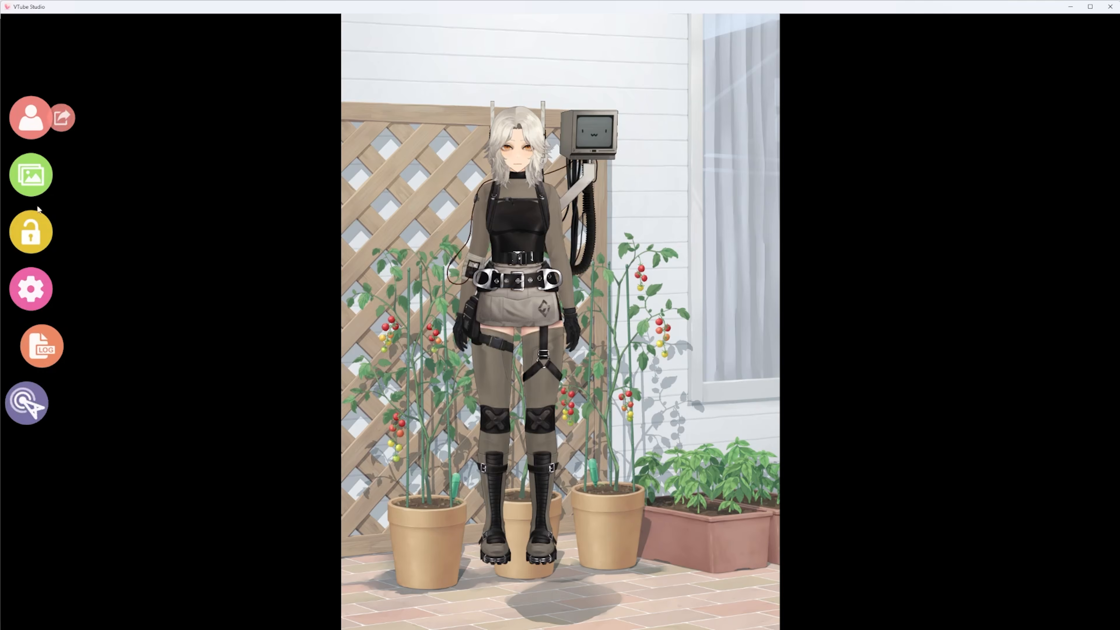
Try the custom Blood Loop background, and replace it with the special ColorPicker background.
{"action": "left_click", "coordinate": [31, 289]}
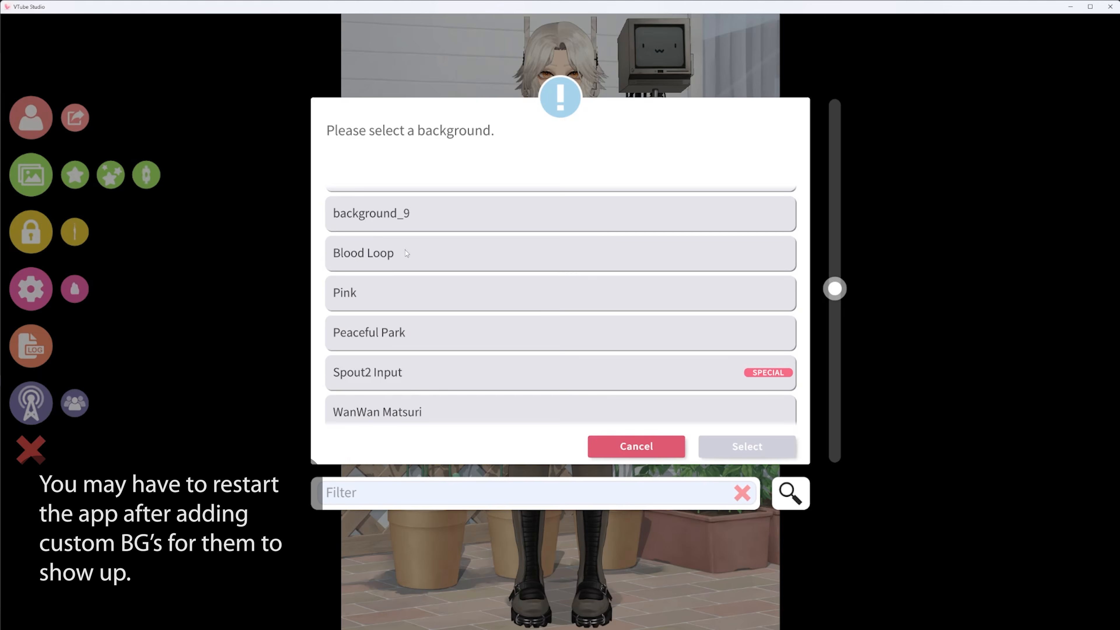
{"action": "left_click", "coordinate": [403, 253]}
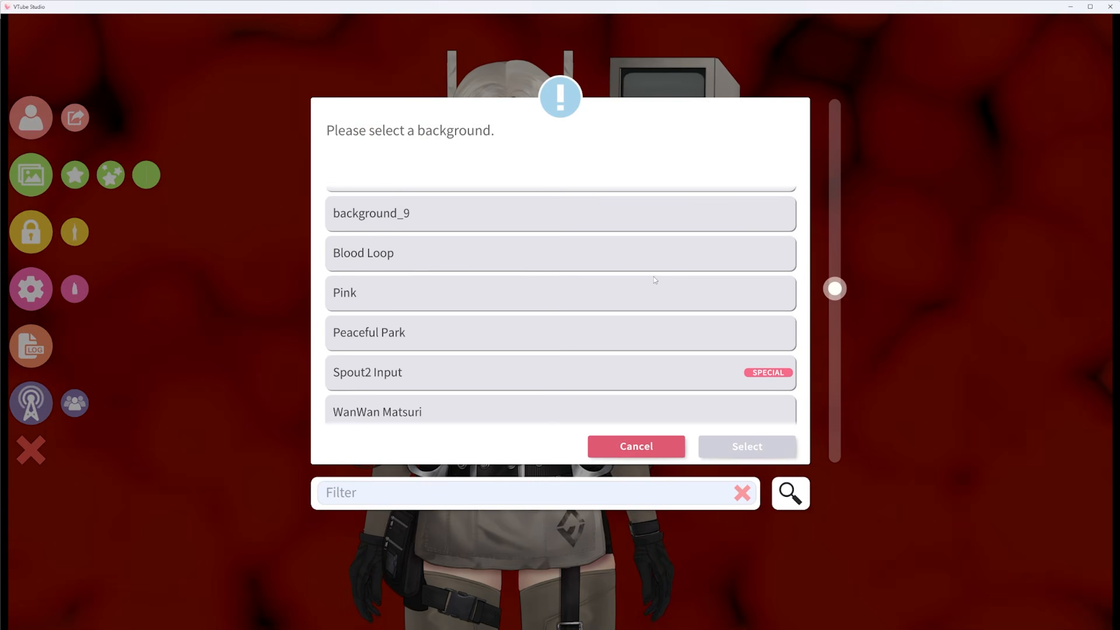
{"action": "scroll", "coordinate": [655, 279], "scroll_direction": "down", "scroll_amount": 10}
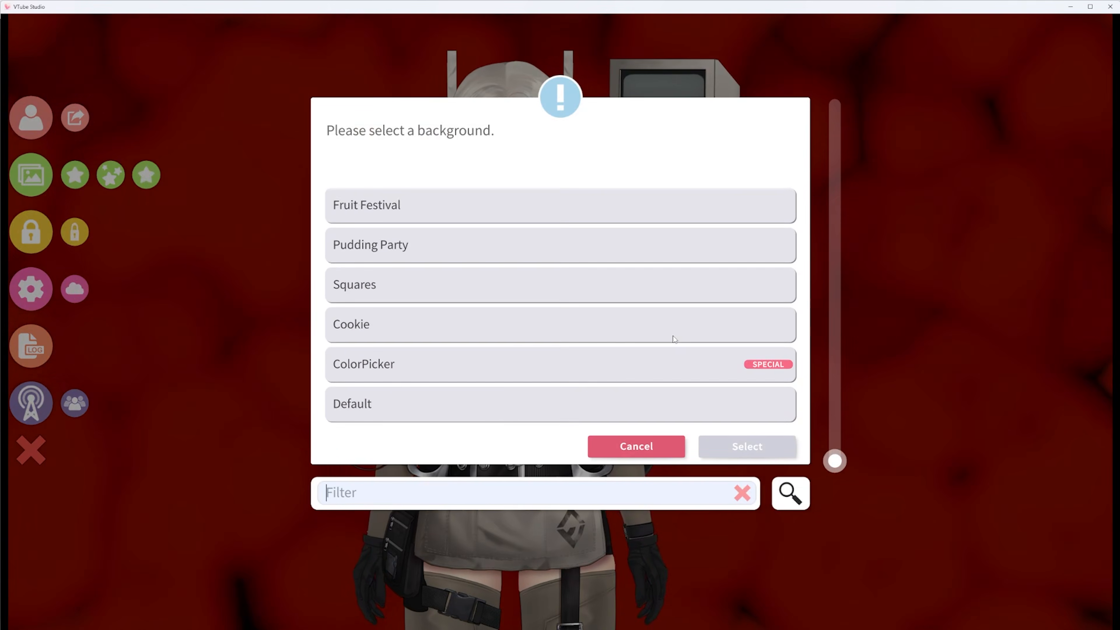
{"action": "double_click", "coordinate": [392, 368]}
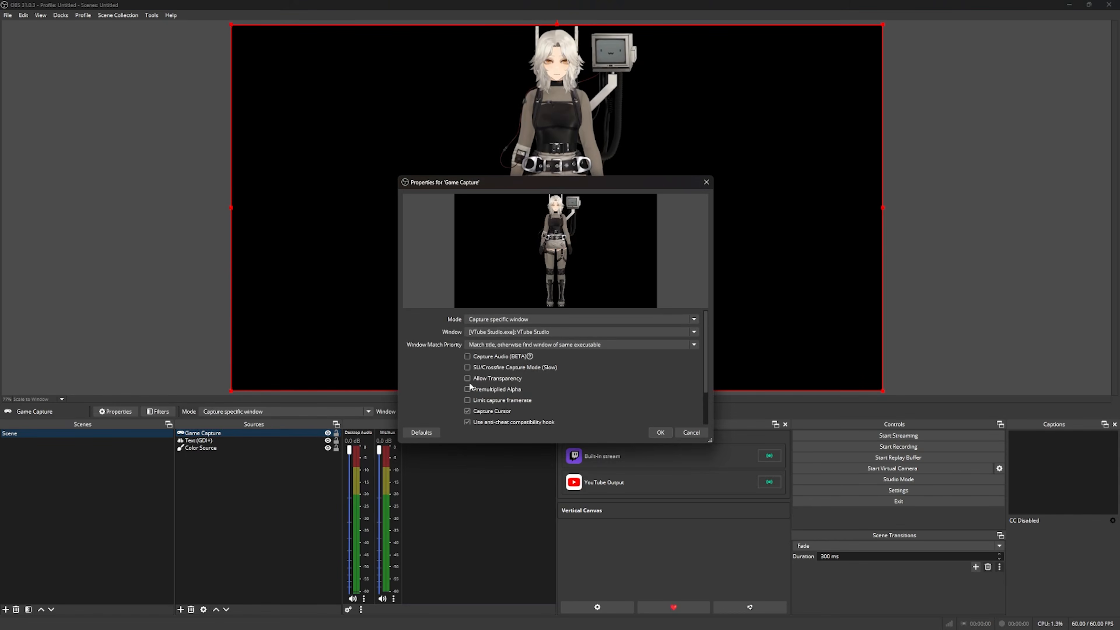
In OBS, enable Allow Transparency for the Game Capture source of the VTube Studio window and confirm its properties.
{"action": "left_click", "coordinate": [468, 379]}
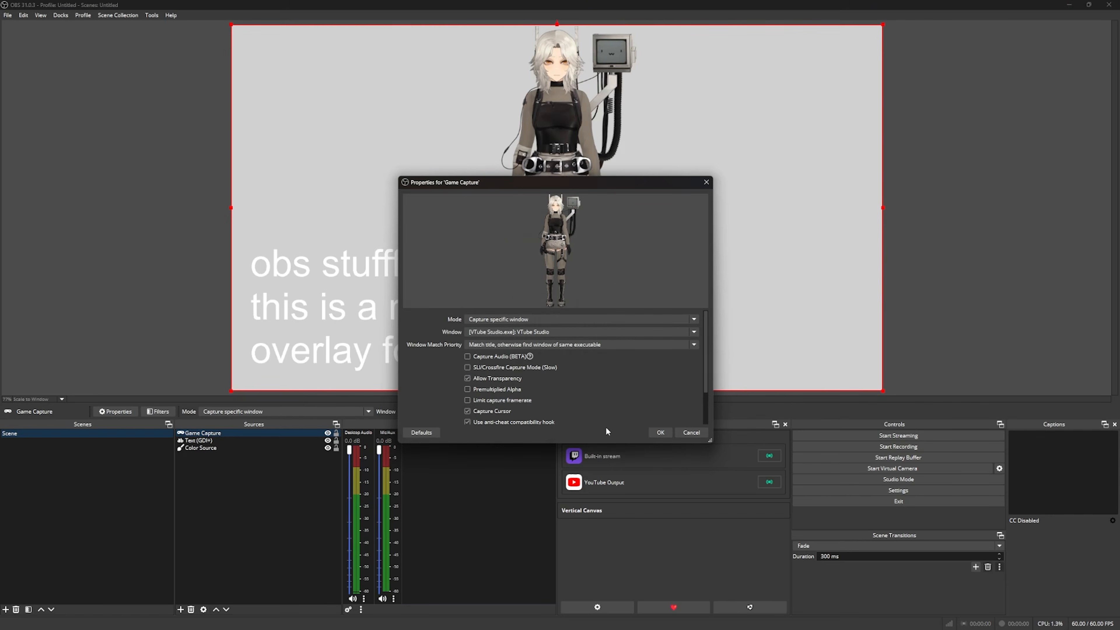
{"action": "left_click", "coordinate": [660, 434]}
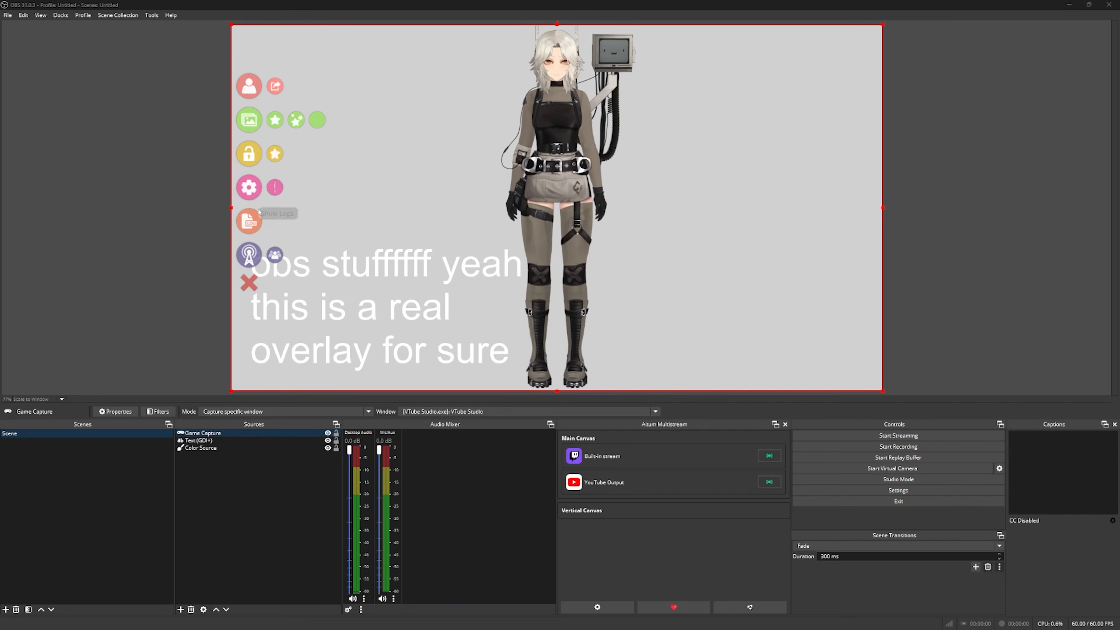
{"action": "left_click", "coordinate": [265, 194]}
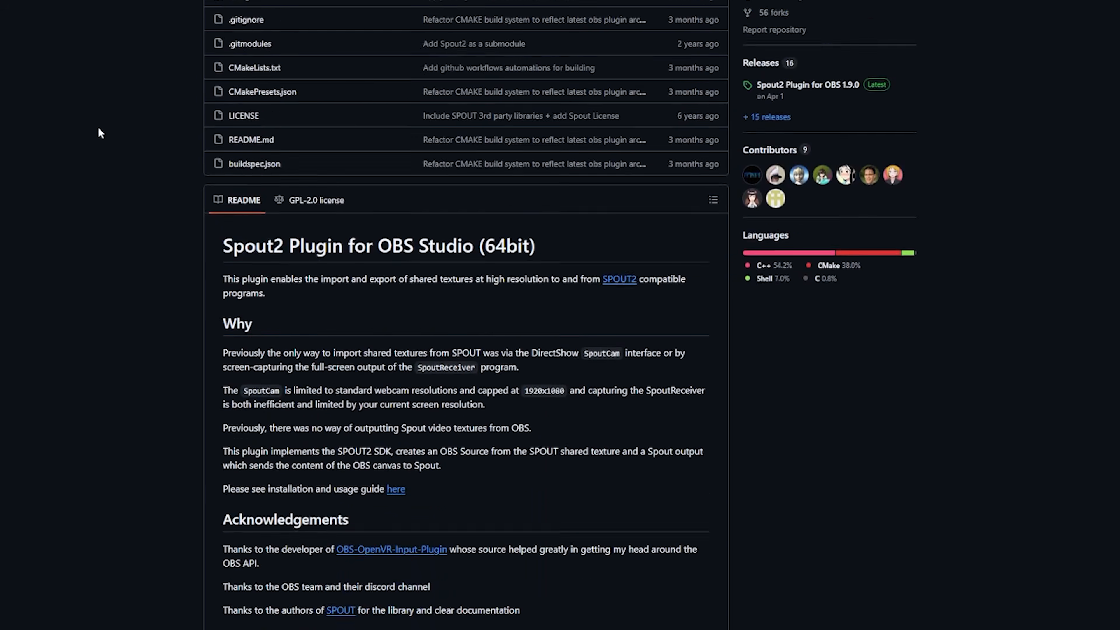
Look over the Spout2 plugin page on GitHub and change the composite mode of the Spout2 Capture source in OBS.
{"action": "scroll", "coordinate": [98, 127], "scroll_direction": "down", "scroll_amount": 3}
{"action": "scroll", "coordinate": [98, 127], "scroll_direction": "down", "scroll_amount": 2}
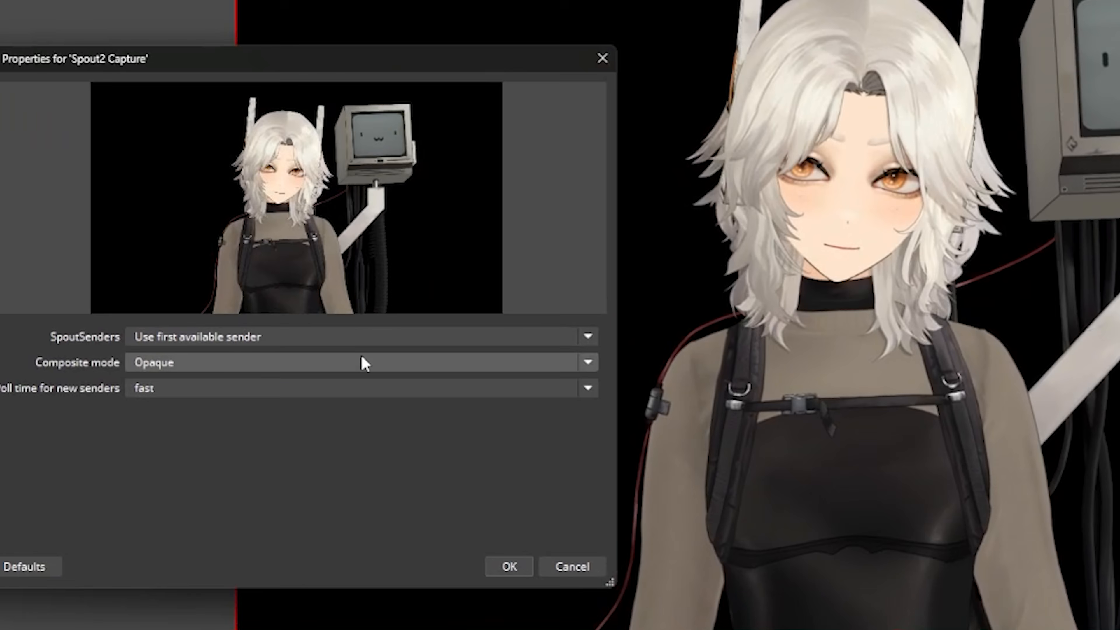
{"action": "left_click", "coordinate": [362, 363]}
{"action": "left_click", "coordinate": [222, 421]}
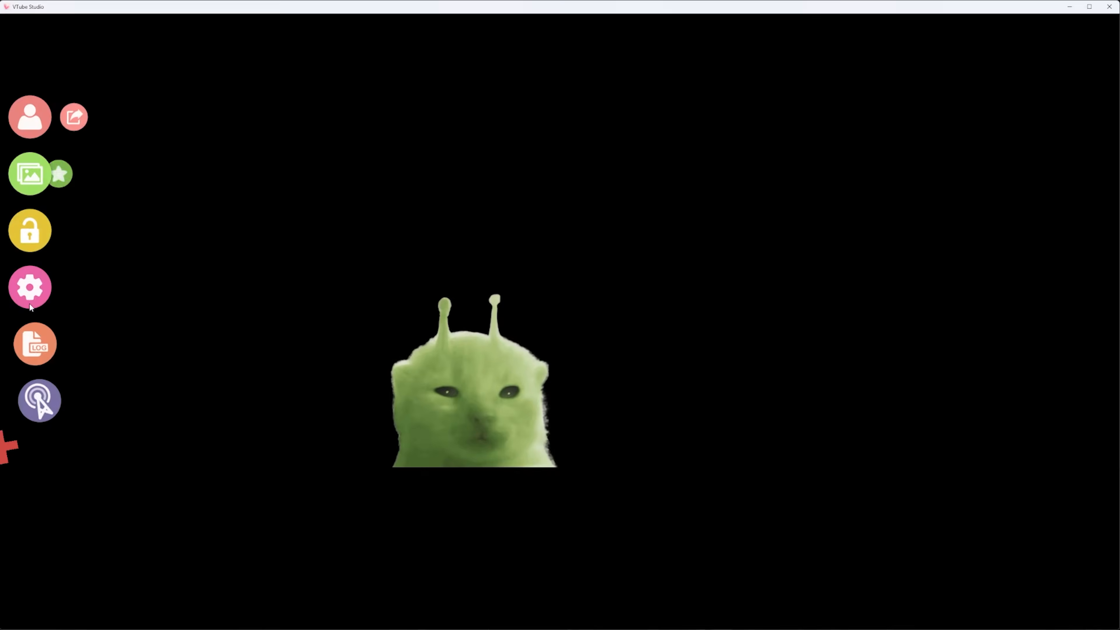
In VTube Studio, choose Elgato Facecam as the tracking webcam at 1920 x 1080, 60 FPS, with the UYVY color format.
{"action": "left_click", "coordinate": [30, 304]}
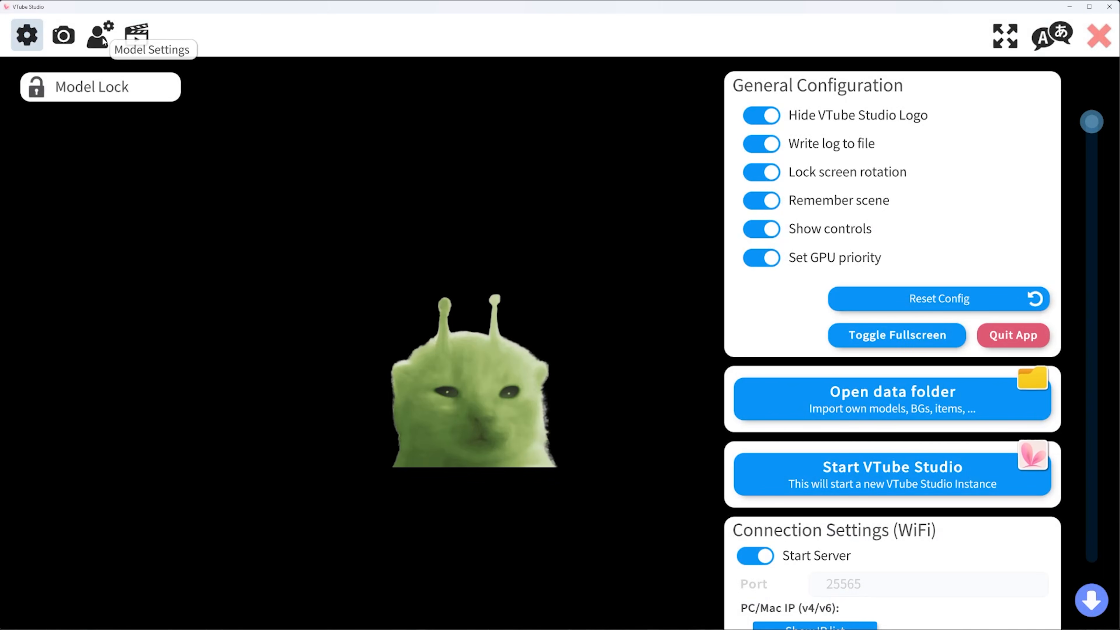
{"action": "left_click", "coordinate": [63, 35]}
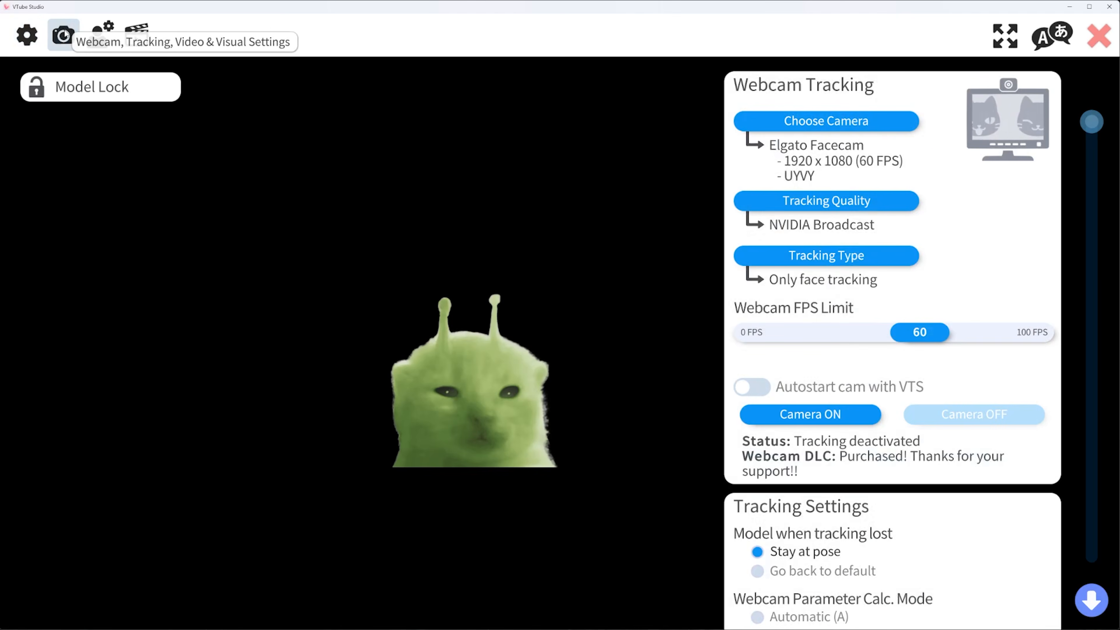
{"action": "left_click", "coordinate": [850, 128]}
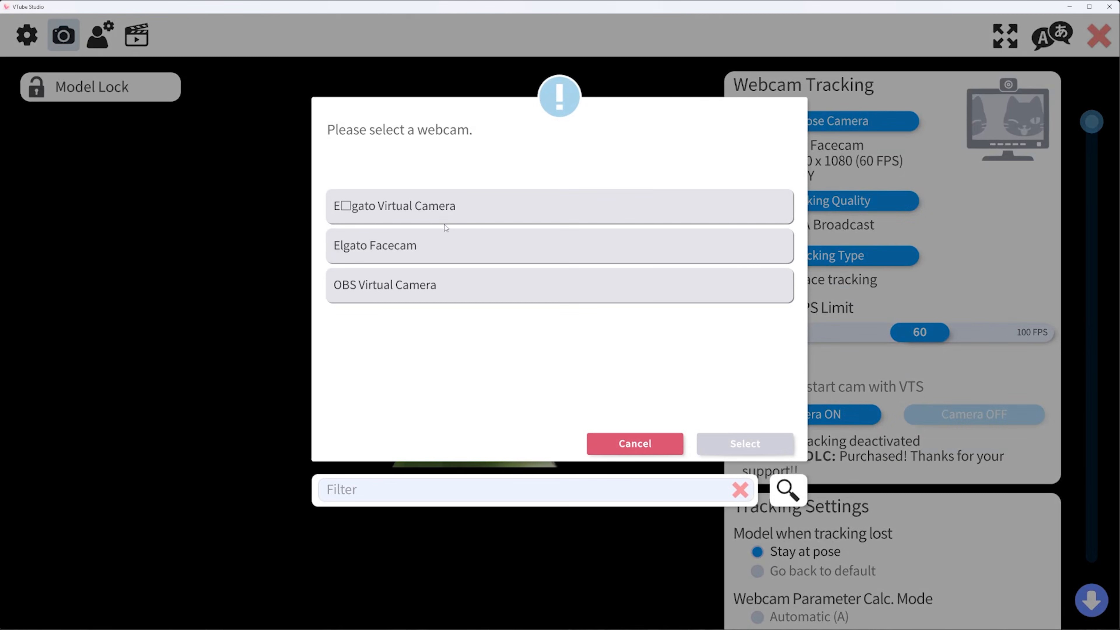
{"action": "double_click", "coordinate": [429, 241]}
{"action": "double_click", "coordinate": [430, 216]}
{"action": "double_click", "coordinate": [430, 215]}
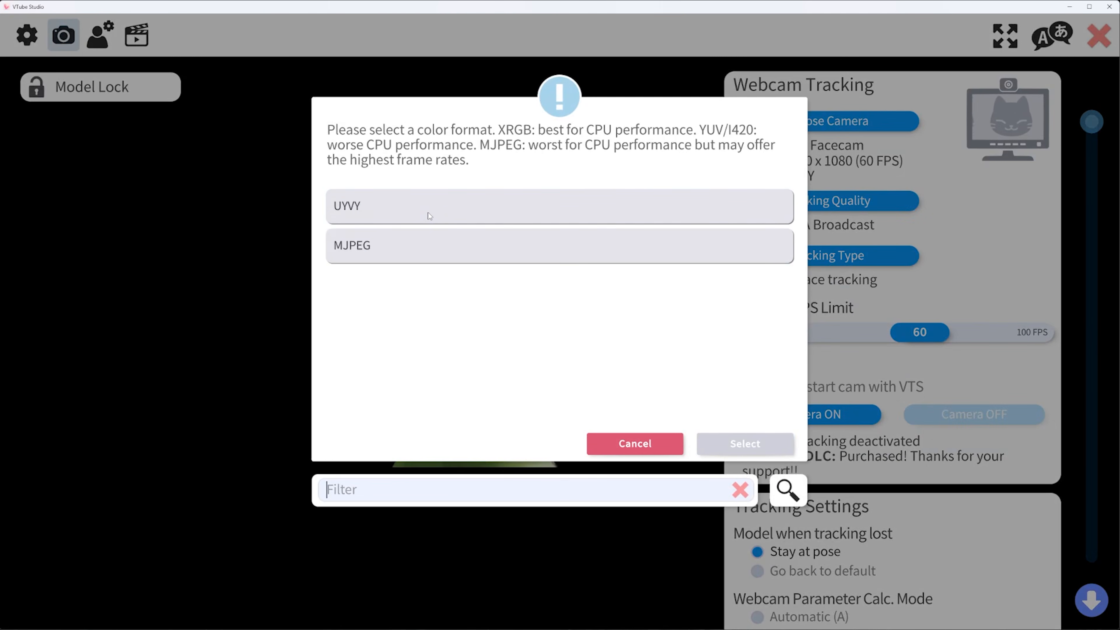
{"action": "double_click", "coordinate": [428, 212]}
Set the tracking quality to the NVIDIA Broadcast Tracker, turn the camera on, and move the tracker window up.
{"action": "left_click", "coordinate": [812, 203]}
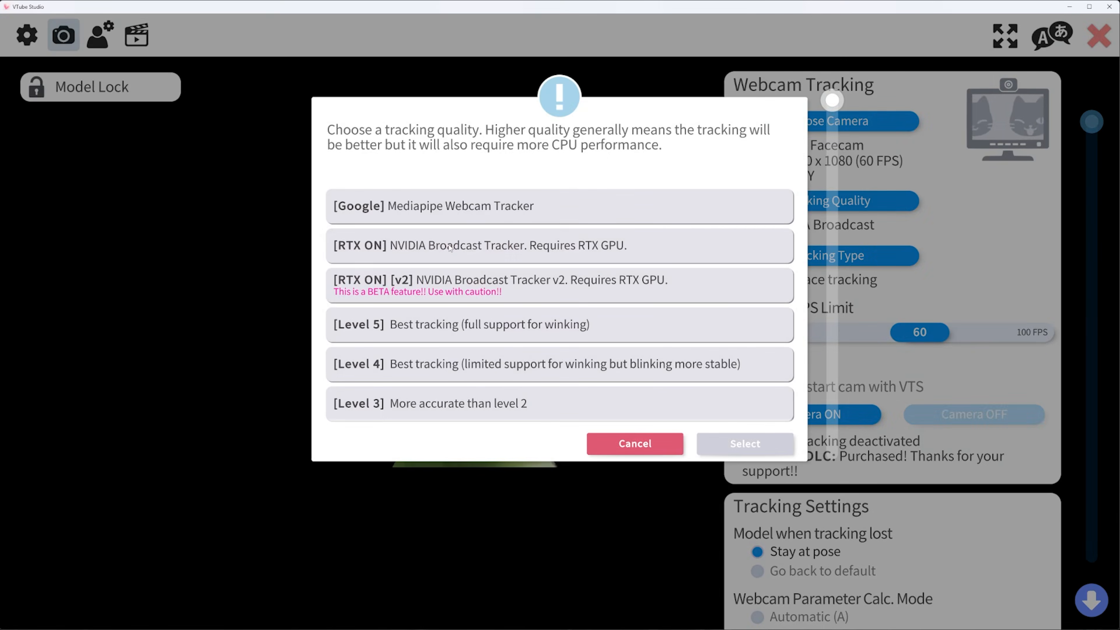
{"action": "double_click", "coordinate": [428, 245]}
{"action": "left_click", "coordinate": [833, 415]}
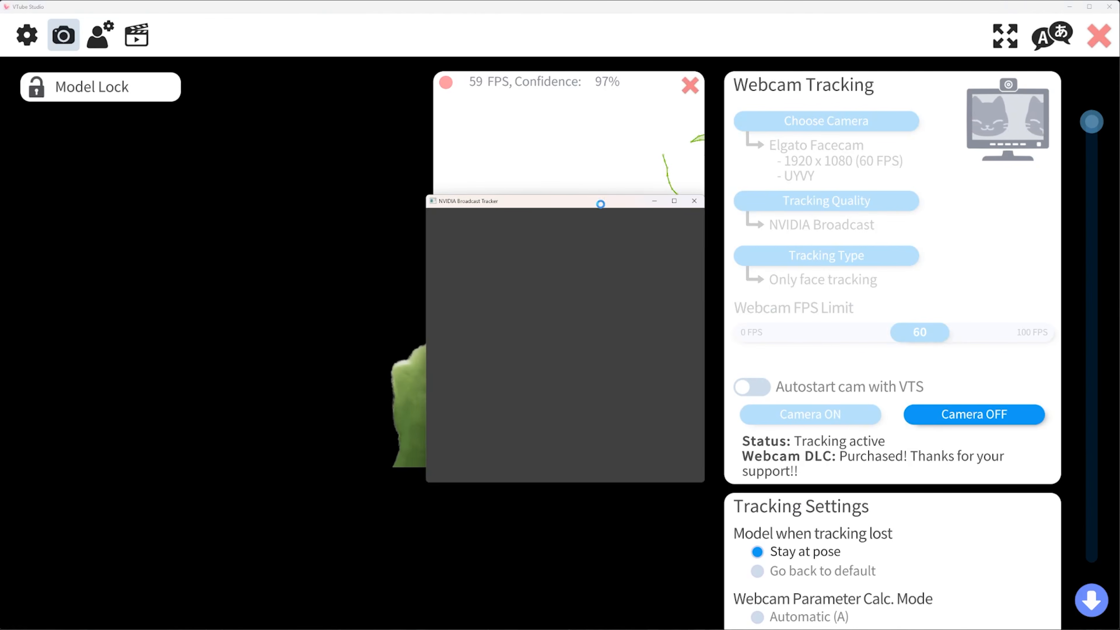
{"action": "left_click_drag", "start_coordinate": [601, 204], "coordinate": [606, 100]}
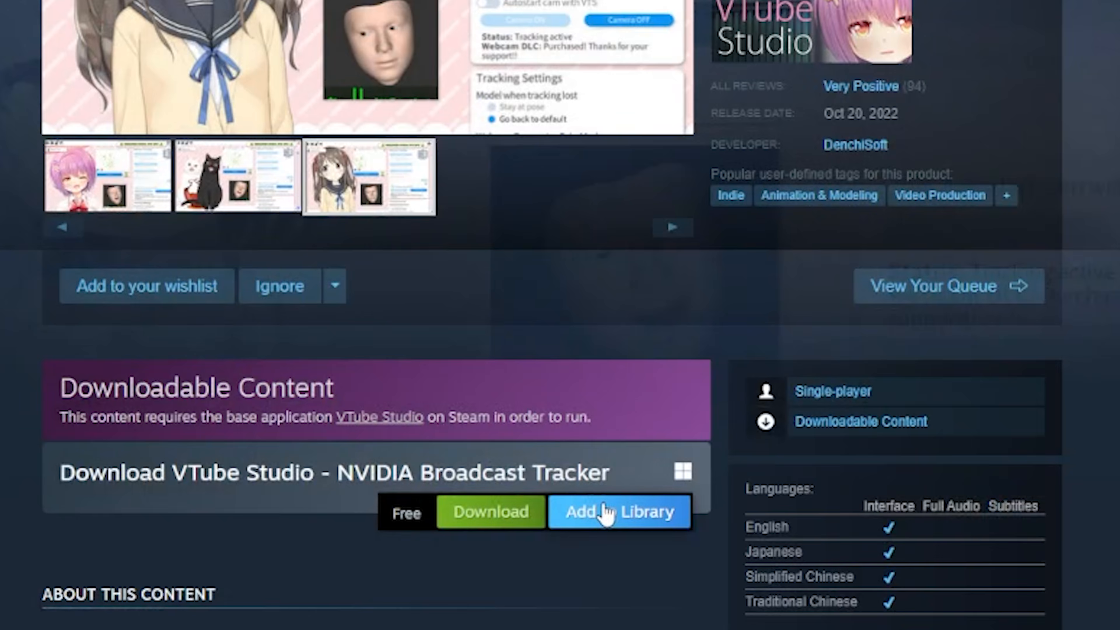
On Steam, add the free VTube Studio - NVIDIA Broadcast Tracker DLC to the library and dismiss the confirmation.
{"action": "left_click", "coordinate": [609, 513]}
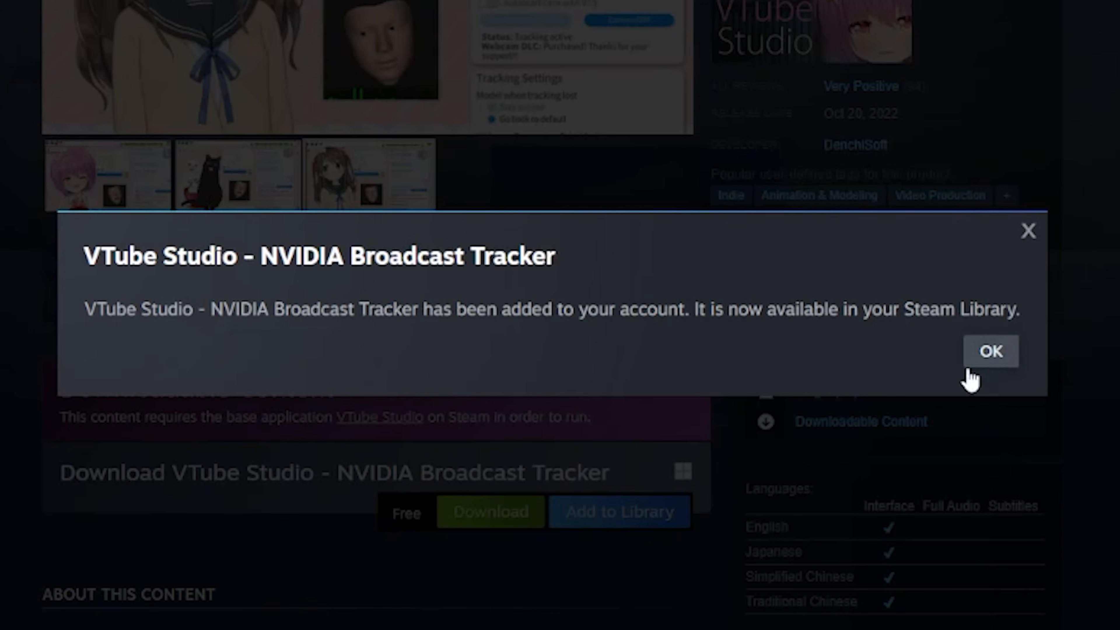
{"action": "left_click", "coordinate": [992, 353]}
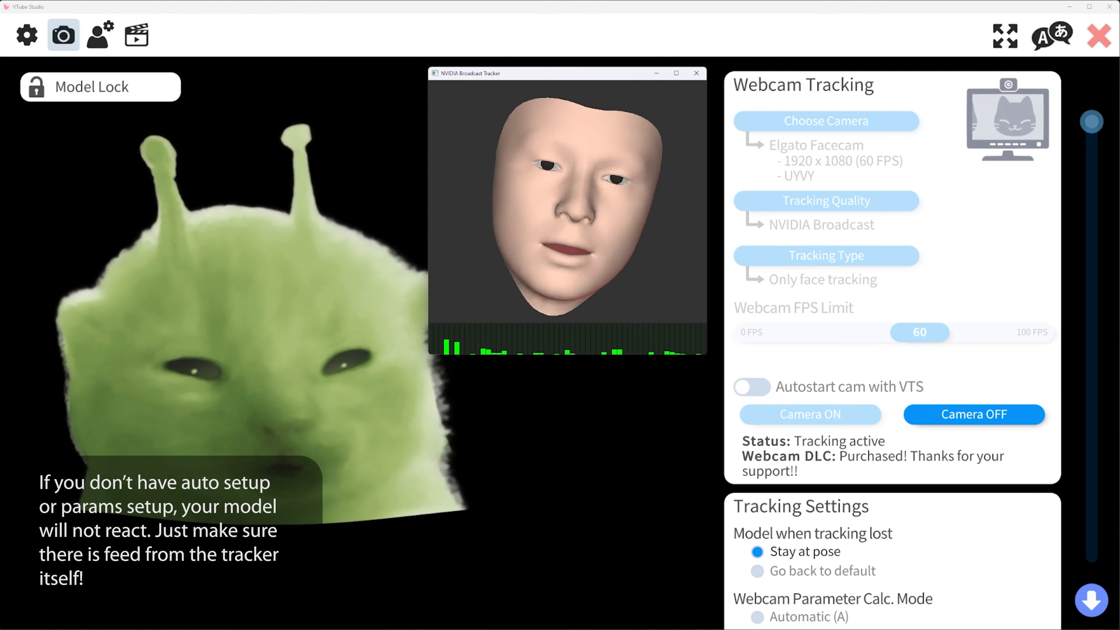
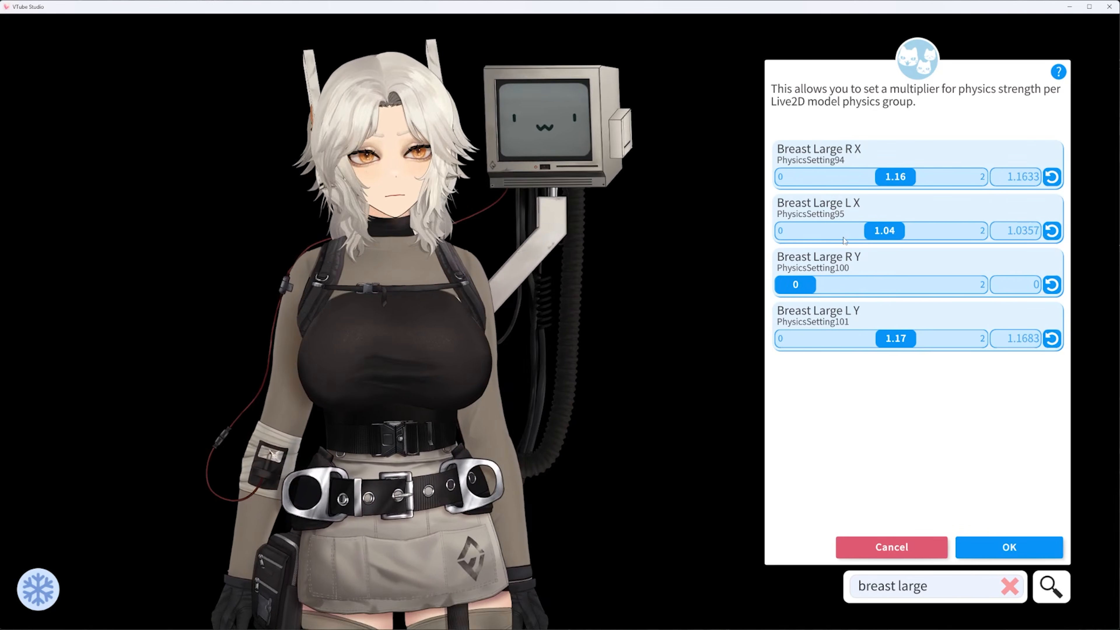
In VTube Studio, lower the physics multipliers of Breast Large L Y and Breast Large R X to 0.
{"action": "left_click_drag", "start_coordinate": [896, 339], "coordinate": [779, 338]}
{"action": "left_click_drag", "start_coordinate": [909, 177], "coordinate": [777, 179]}
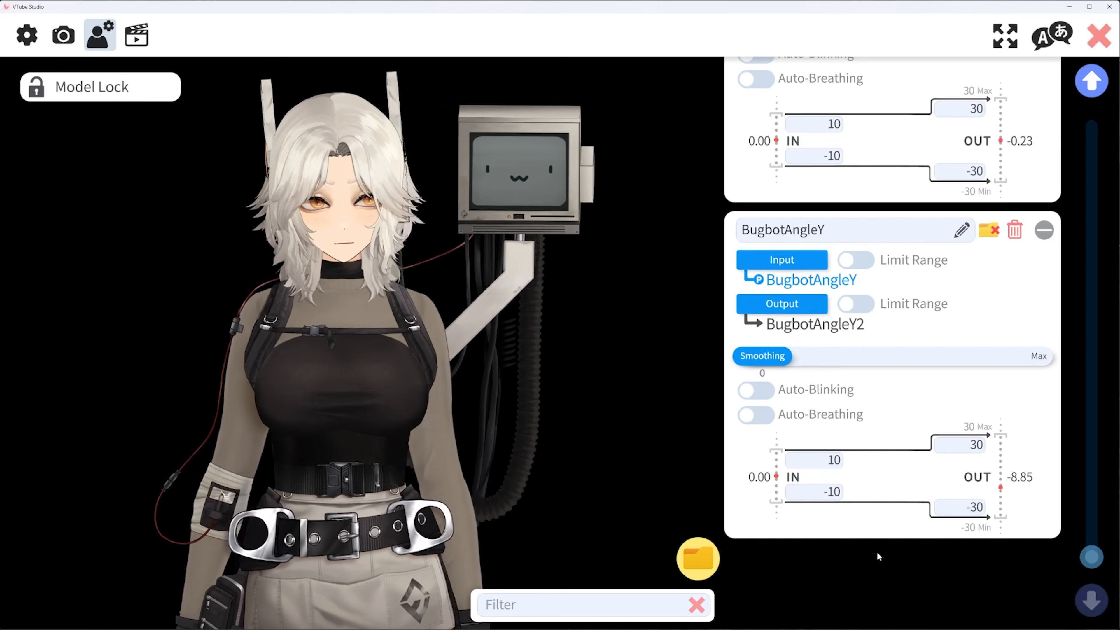
Add a parameter setting named Mouth Open that maps the MouthOpen tracking input to the ParamMouthOpenY output.
{"action": "left_click", "coordinate": [893, 578]}
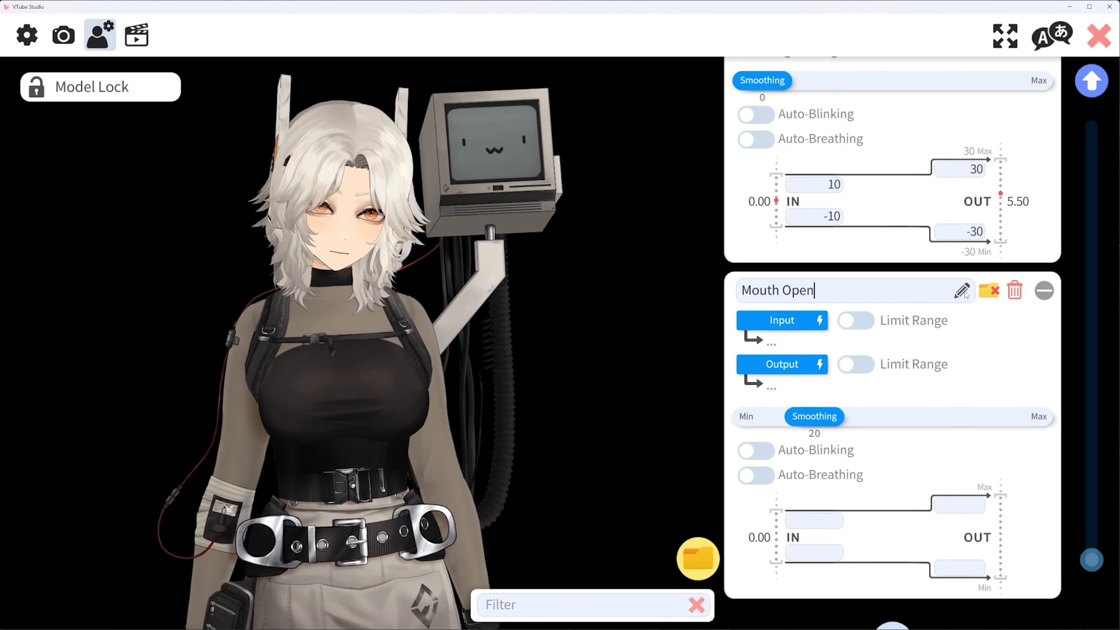
{"action": "left_click", "coordinate": [801, 321]}
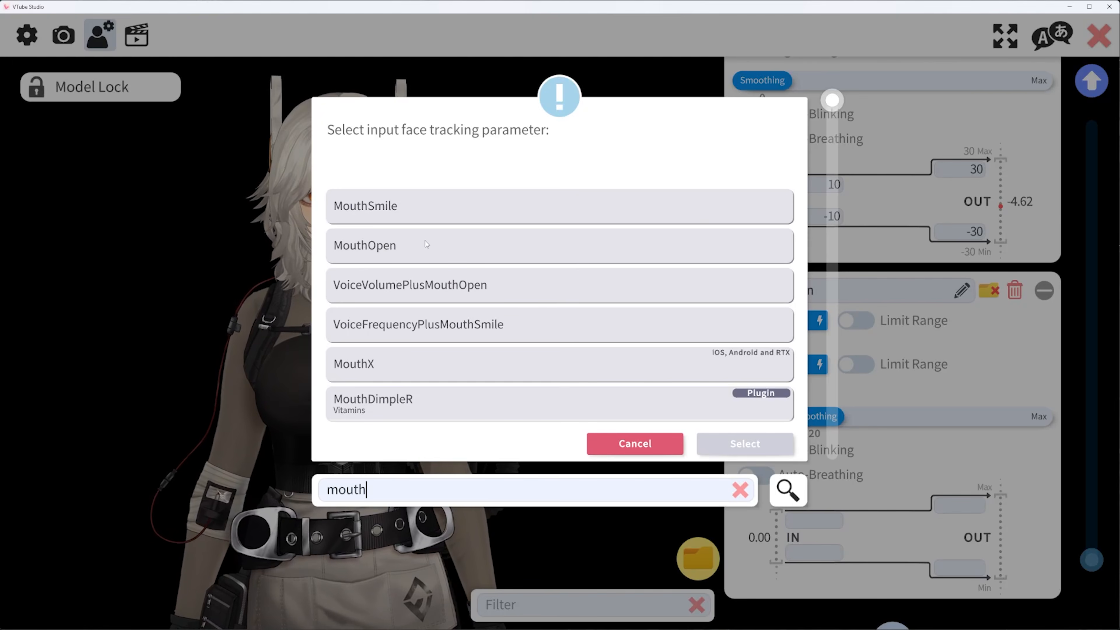
{"action": "scroll", "coordinate": [504, 299], "scroll_direction": "down", "scroll_amount": 3}
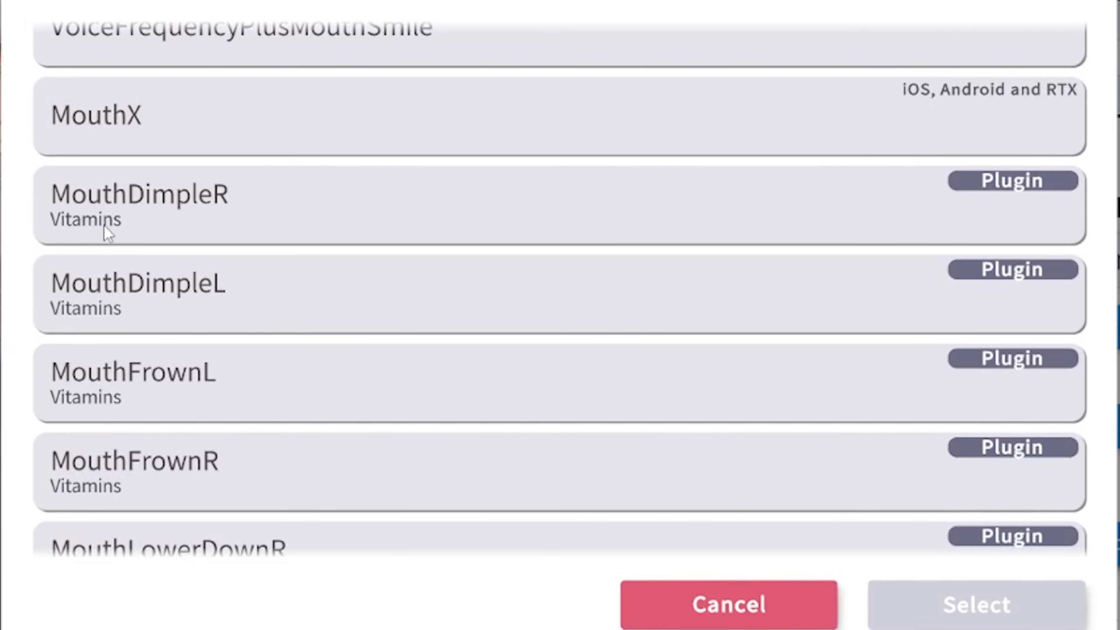
{"action": "left_click", "coordinate": [381, 245]}
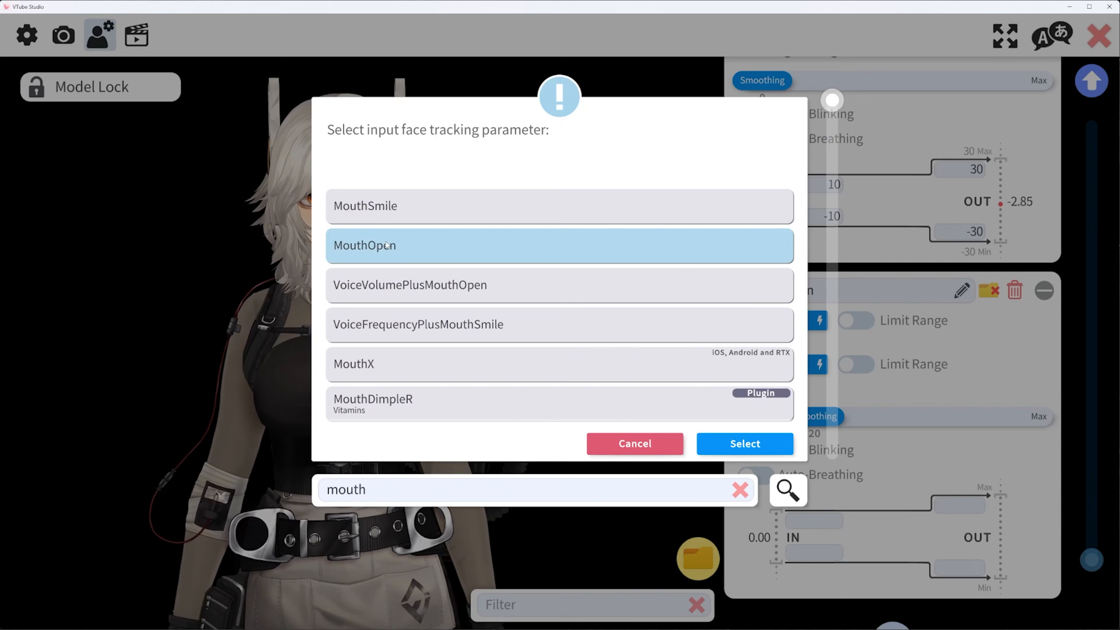
{"action": "left_click", "coordinate": [745, 443]}
{"action": "left_click", "coordinate": [783, 369]}
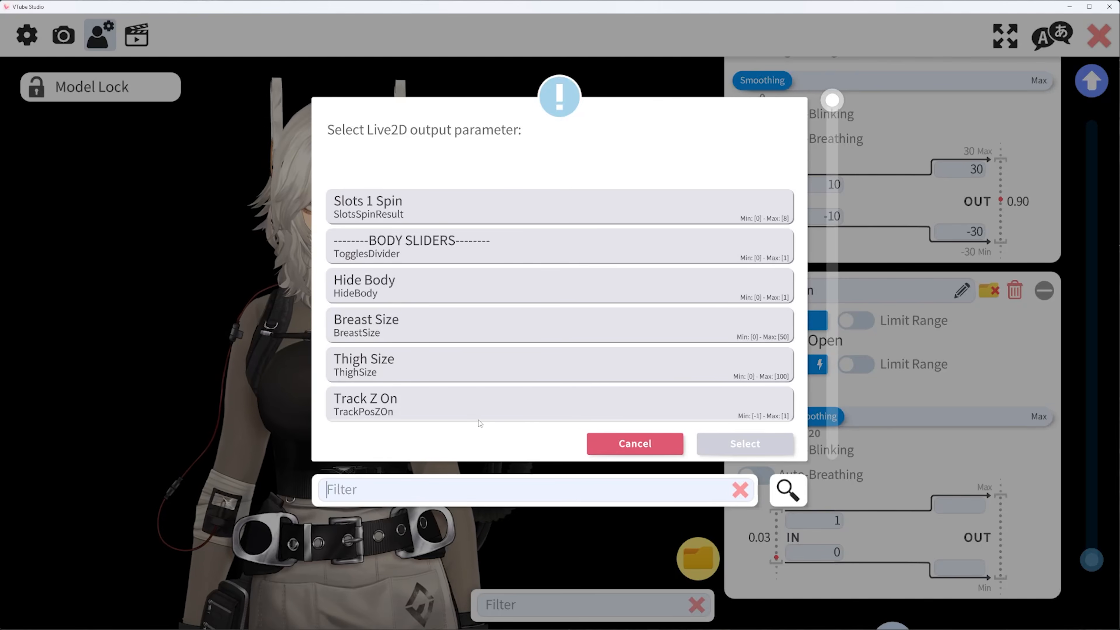
{"action": "type", "text": "mouth open"}
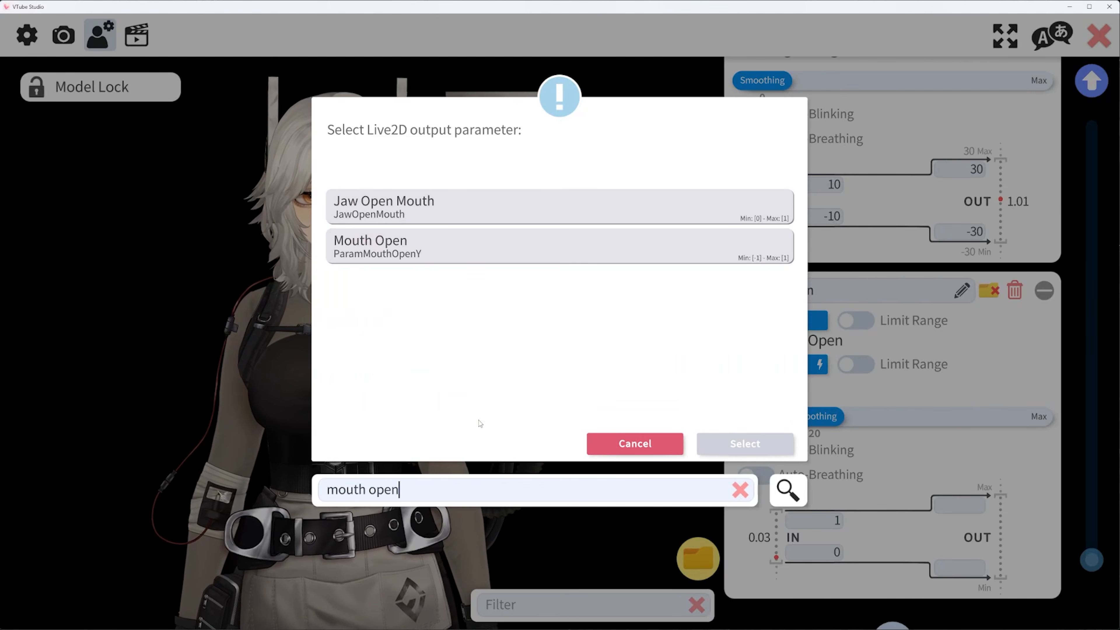
{"action": "double_click", "coordinate": [425, 260]}
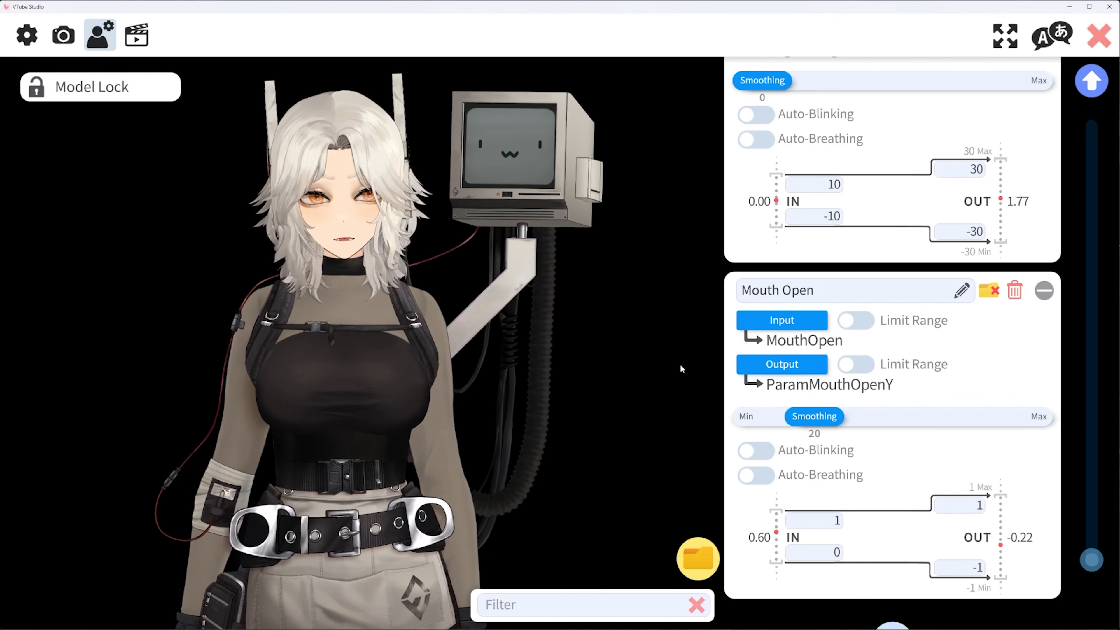
In the phone app, set Link Eye Blinking to Never, Blink and Eye Open Sensitivity to 53, Mouth Open to 52, and adjust Mouth Smile and Brow.
{"action": "scroll", "coordinate": [876, 450], "scroll_direction": "down", "scroll_amount": 2}
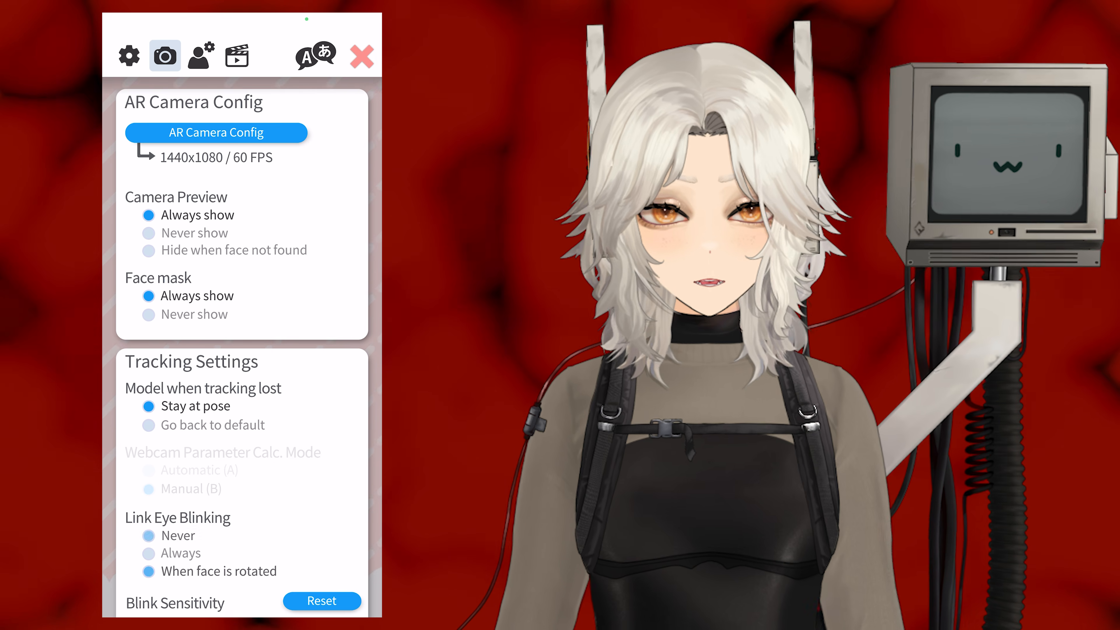
{"action": "left_click", "coordinate": [149, 536]}
{"action": "scroll", "coordinate": [242, 347], "scroll_direction": "down", "scroll_amount": 7}
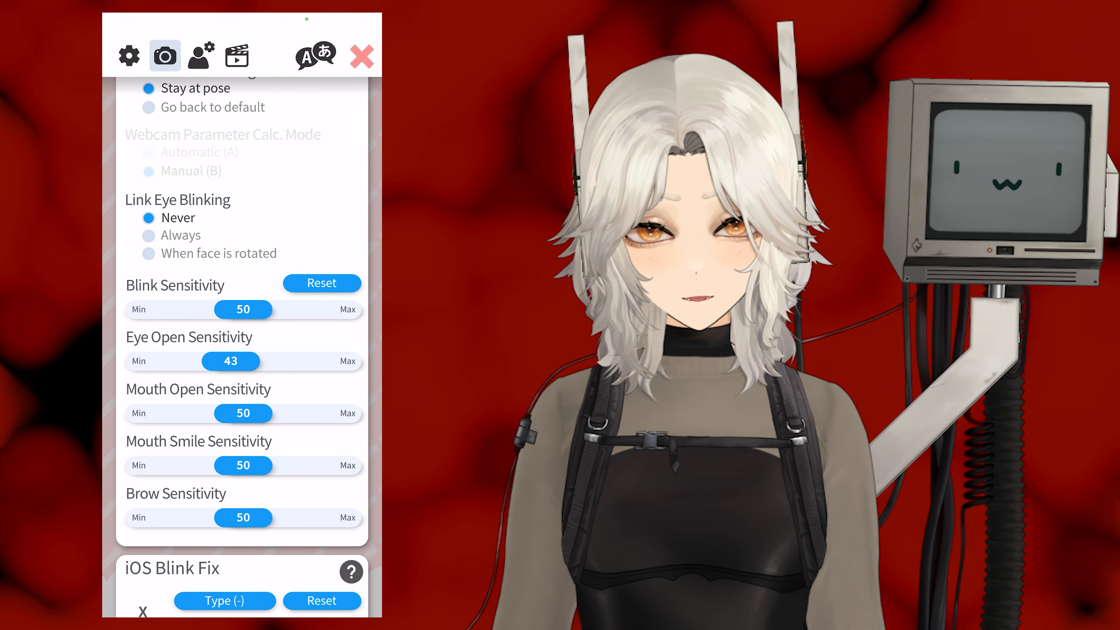
{"action": "mouse_move", "coordinate": [244, 311]}
{"action": "left_mouse_down"}
{"action": "mouse_move", "coordinate": [160, 310]}
{"action": "mouse_move", "coordinate": [240, 310]}
{"action": "left_mouse_up"}
{"action": "mouse_move", "coordinate": [231, 361]}
{"action": "left_mouse_down"}
{"action": "mouse_move", "coordinate": [209, 361]}
{"action": "mouse_move", "coordinate": [249, 360]}
{"action": "left_mouse_up"}
{"action": "mouse_move", "coordinate": [244, 413]}
{"action": "left_mouse_down"}
{"action": "mouse_move", "coordinate": [290, 413]}
{"action": "mouse_move", "coordinate": [247, 413]}
{"action": "left_mouse_up"}
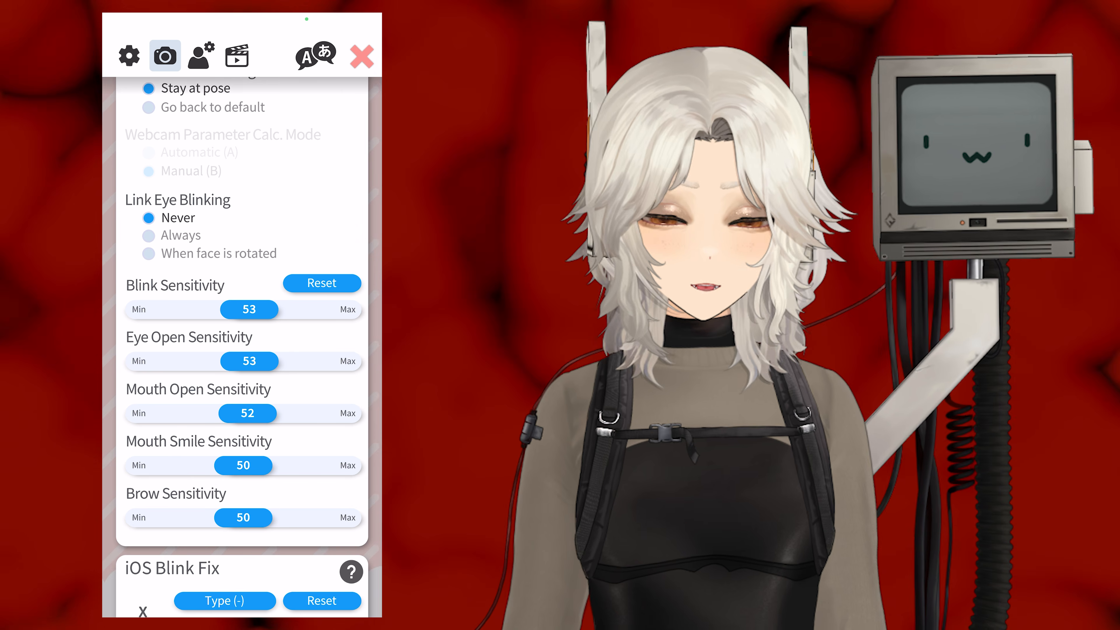
{"action": "mouse_move", "coordinate": [243, 465]}
{"action": "left_mouse_down"}
{"action": "mouse_move", "coordinate": [213, 465]}
{"action": "mouse_move", "coordinate": [250, 465]}
{"action": "left_mouse_up"}
{"action": "mouse_move", "coordinate": [243, 517]}
{"action": "left_mouse_down"}
{"action": "mouse_move", "coordinate": [200, 517]}
{"action": "mouse_move", "coordinate": [235, 517]}
{"action": "left_mouse_up"}
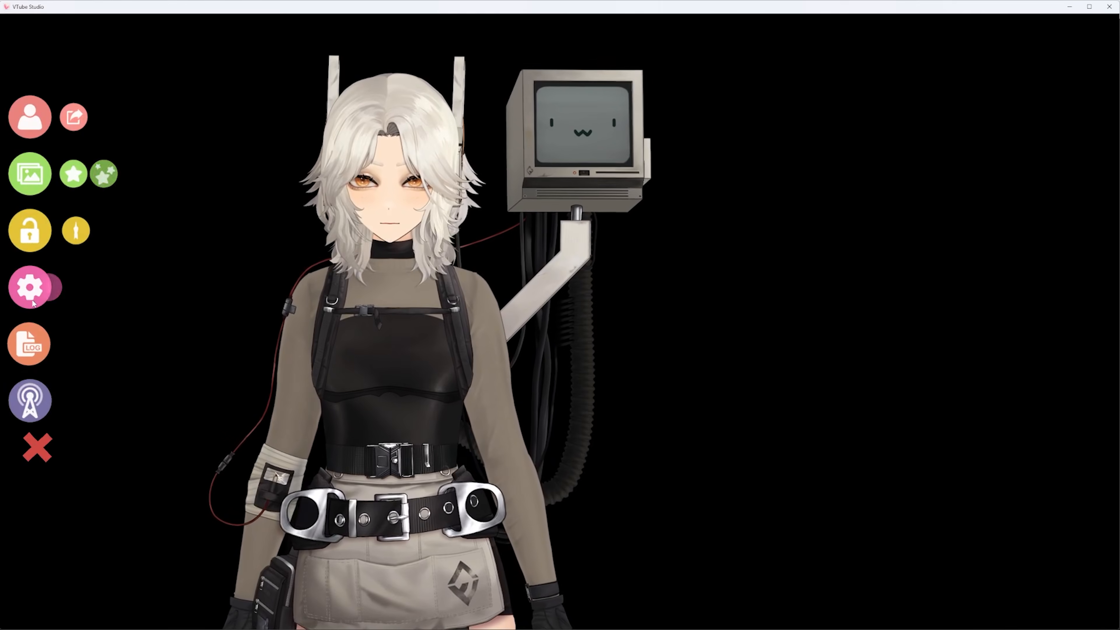
In the webcam tracking settings, set Eye Open Sensitivity to 47 and Mouth Open Sensitivity to 54, and adjust Blink and Mouth Smile Sensitivity.
{"action": "left_click", "coordinate": [30, 344]}
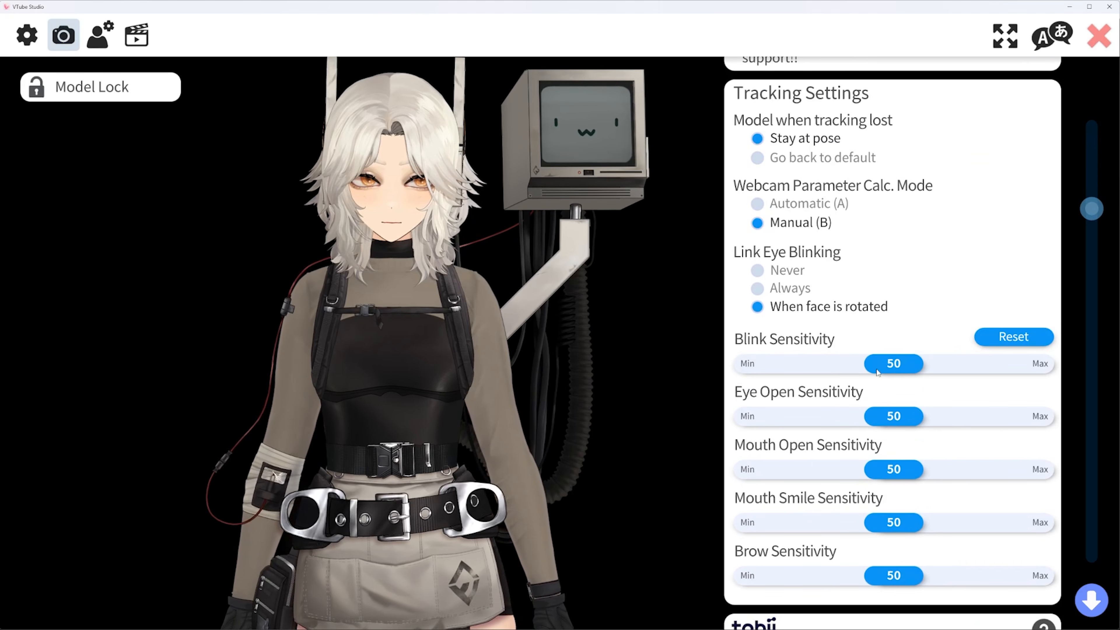
{"action": "left_click_drag", "start_coordinate": [903, 364], "coordinate": [889, 365]}
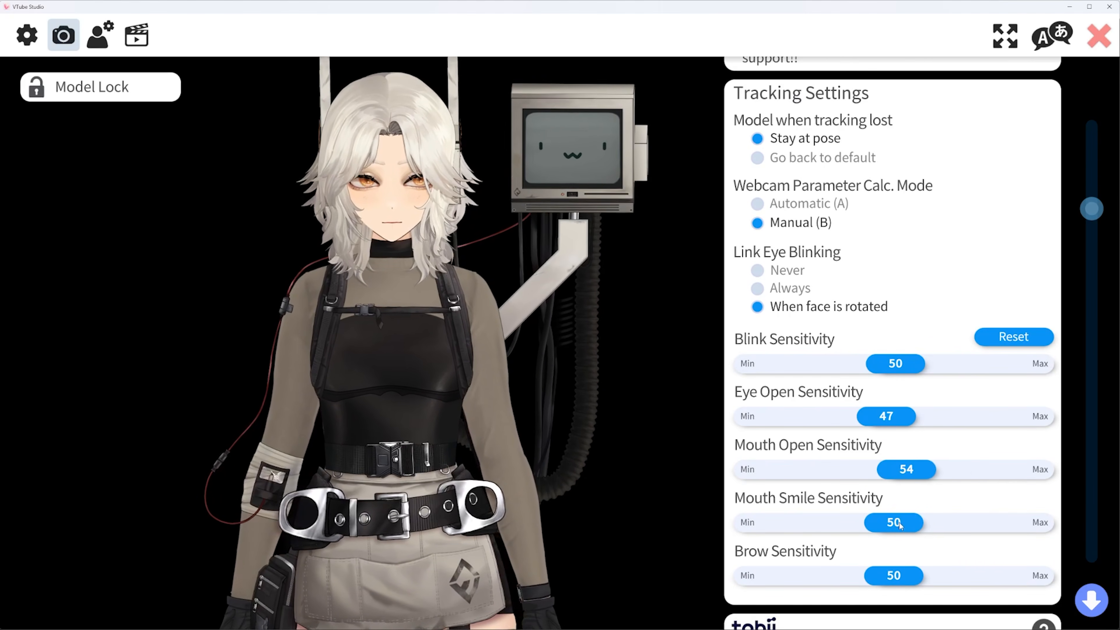
{"action": "left_click_drag", "start_coordinate": [911, 526], "coordinate": [924, 526]}
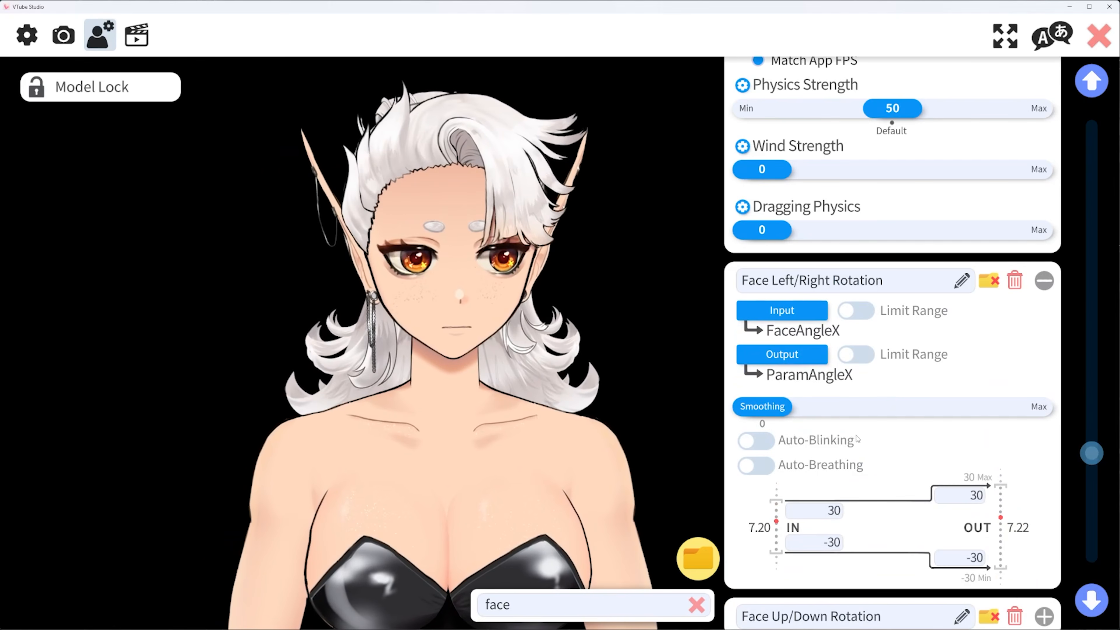
Set the maximum input value of Face Left/Right Rotation to 19 and that of Mouth Funnel to .6.
{"action": "scroll", "coordinate": [857, 439], "scroll_direction": "down", "scroll_amount": 2}
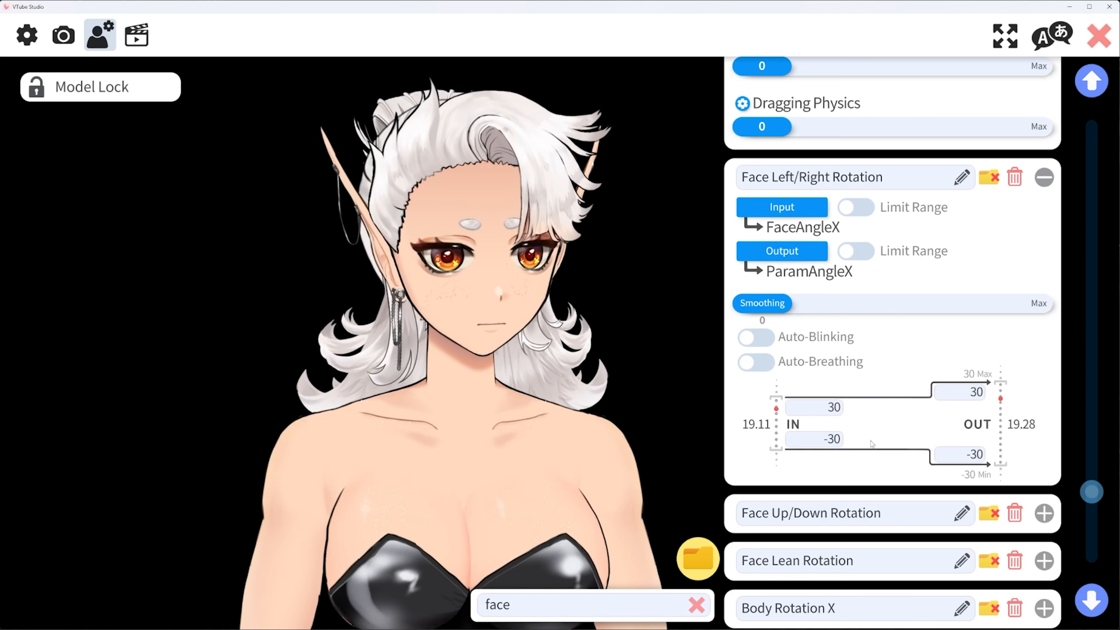
{"action": "left_click", "coordinate": [834, 407]}
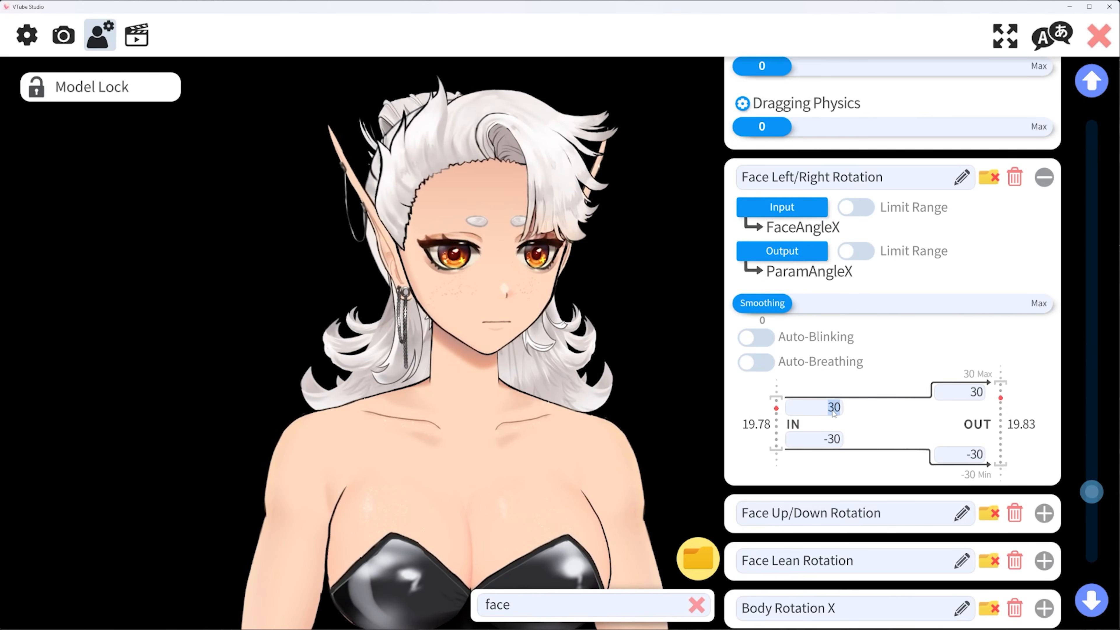
{"action": "type", "text": "19"}
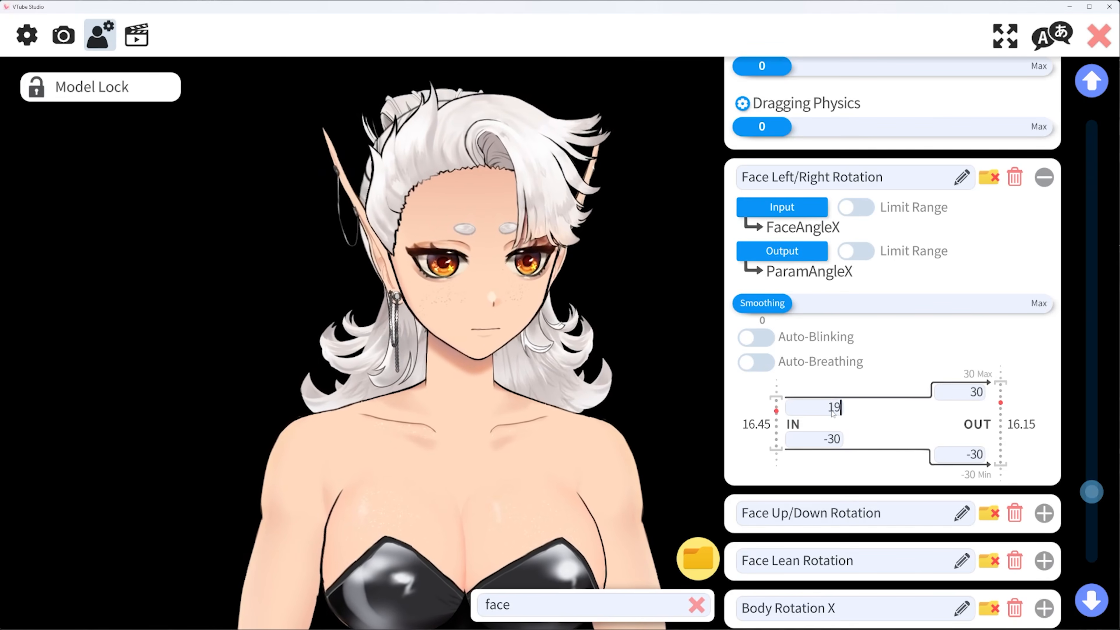
{"action": "key", "text": "Return"}
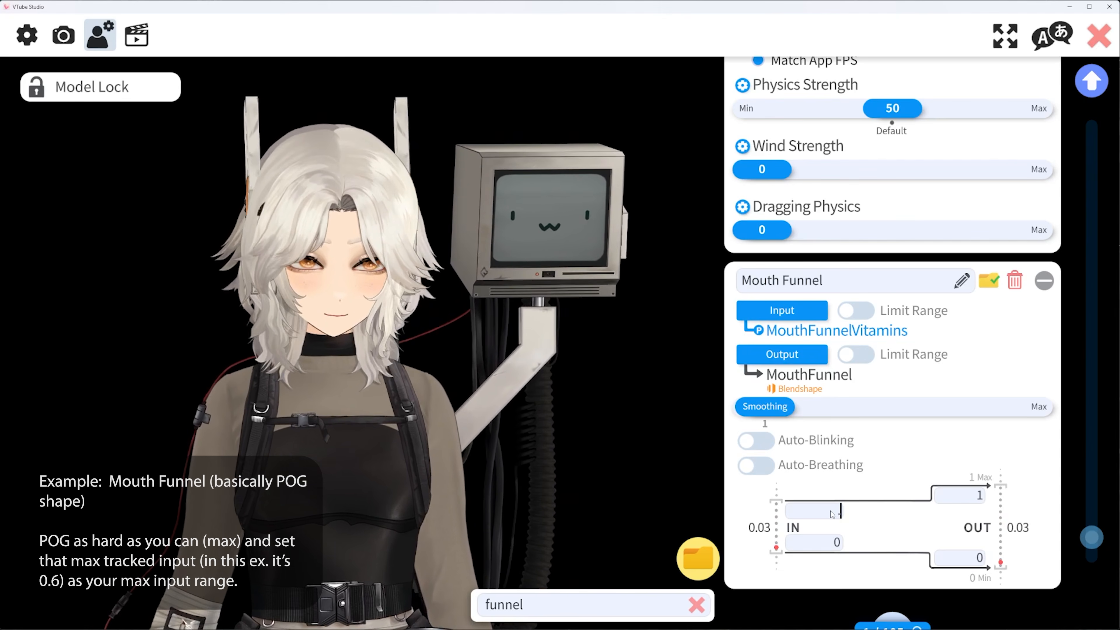
{"action": "left_click", "coordinate": [911, 469]}
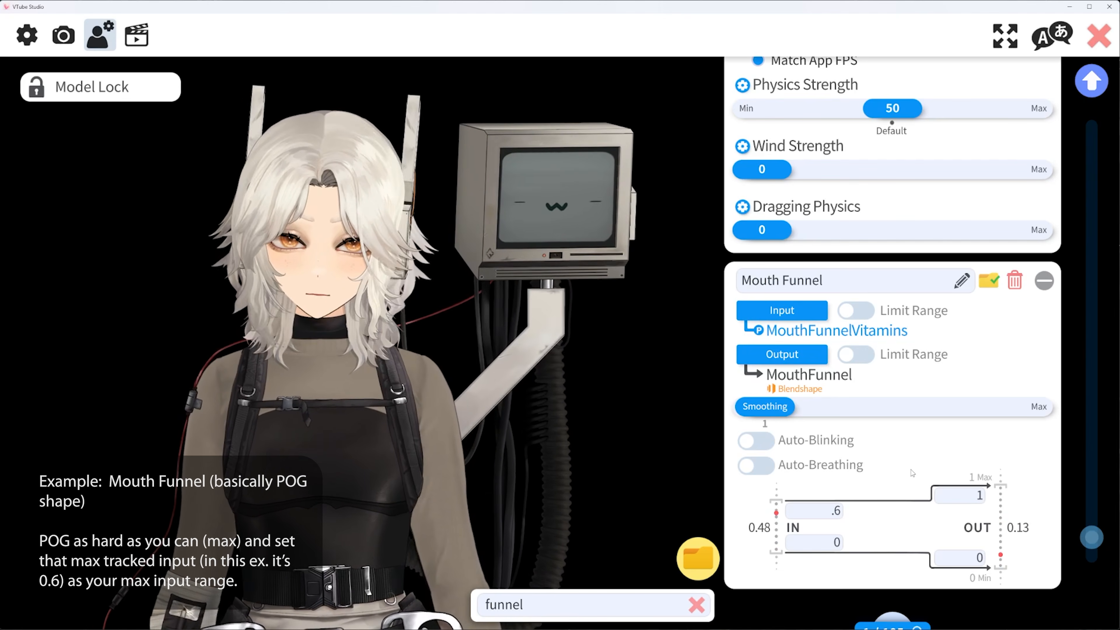
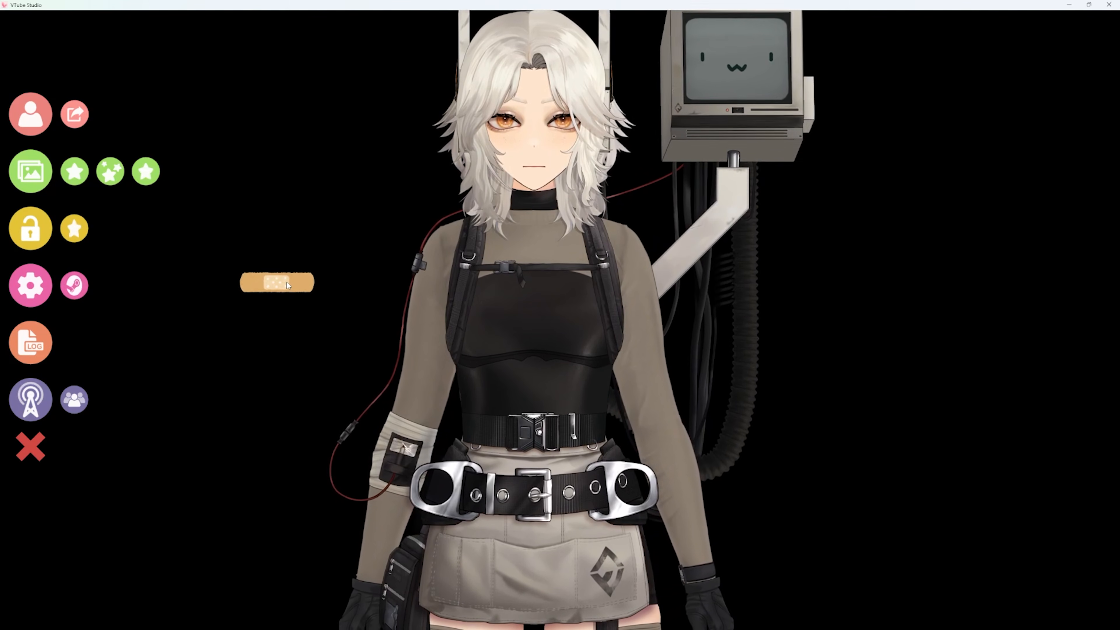
Enlarge the bandaid item, move it onto the model's chest, and adjust its size there.
{"action": "scroll", "coordinate": [287, 282], "scroll_direction": "up", "scroll_amount": 6}
{"action": "scroll", "coordinate": [289, 285], "scroll_direction": "up", "scroll_amount": 2}
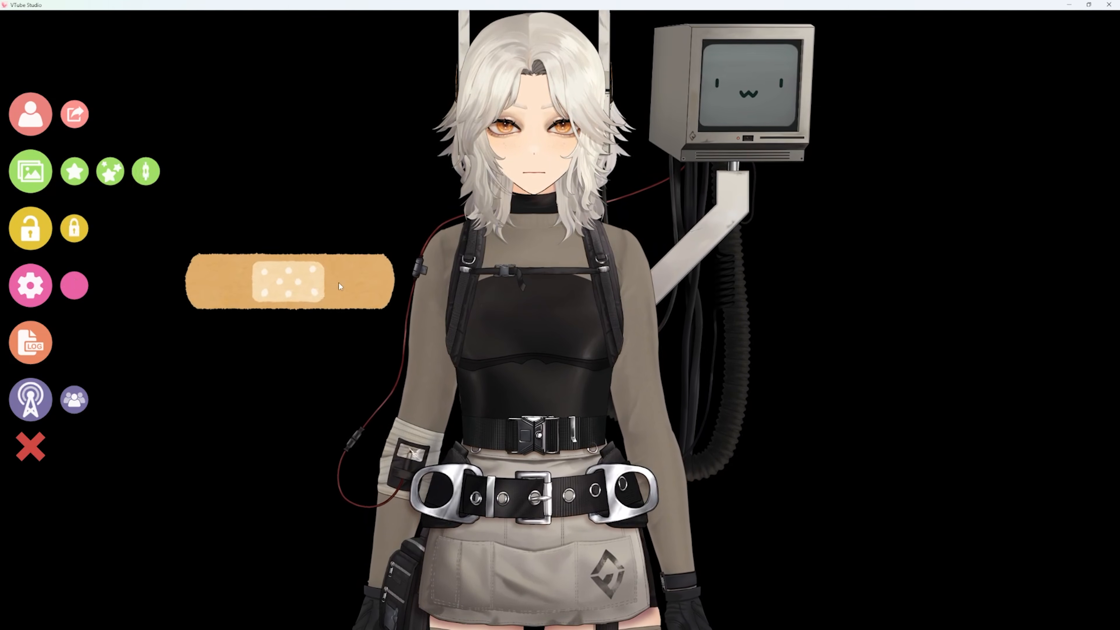
{"action": "left_click_drag", "start_coordinate": [289, 284], "coordinate": [497, 292]}
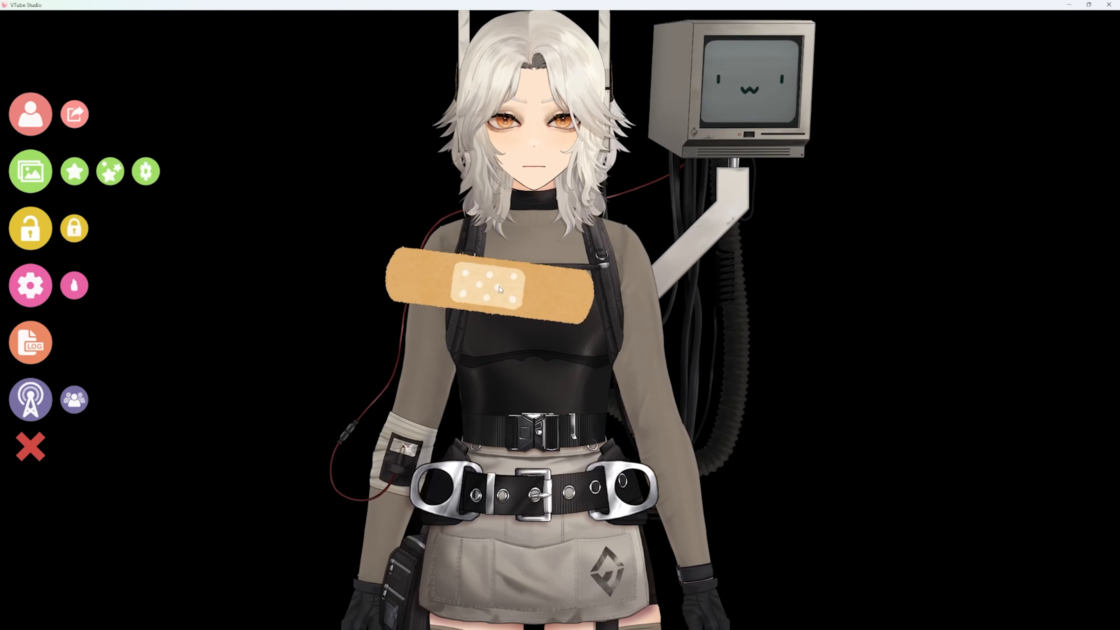
{"action": "scroll", "coordinate": [499, 286], "scroll_direction": "up", "scroll_amount": 4}
{"action": "scroll", "coordinate": [499, 285], "scroll_direction": "down", "scroll_amount": 3}
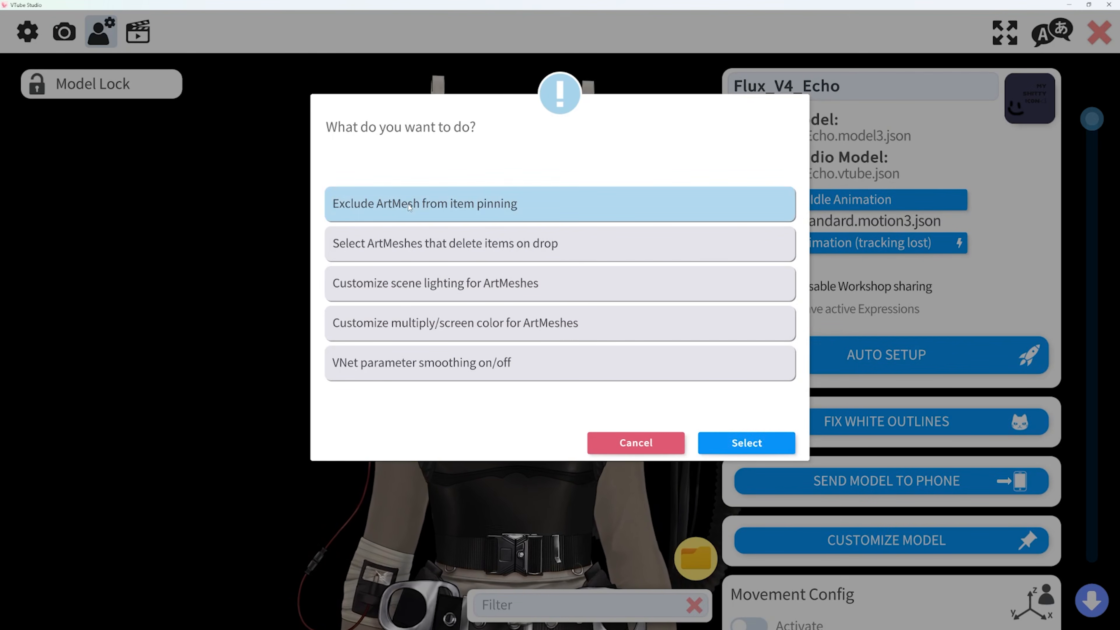
Exclude the ArtMeshes matching "mask" from item pinning, from Headset_Headmask through SideFace_R_Hairmask.
{"action": "left_click", "coordinate": [747, 442]}
{"action": "left_click", "coordinate": [897, 589]}
{"action": "type", "text": "mask"}
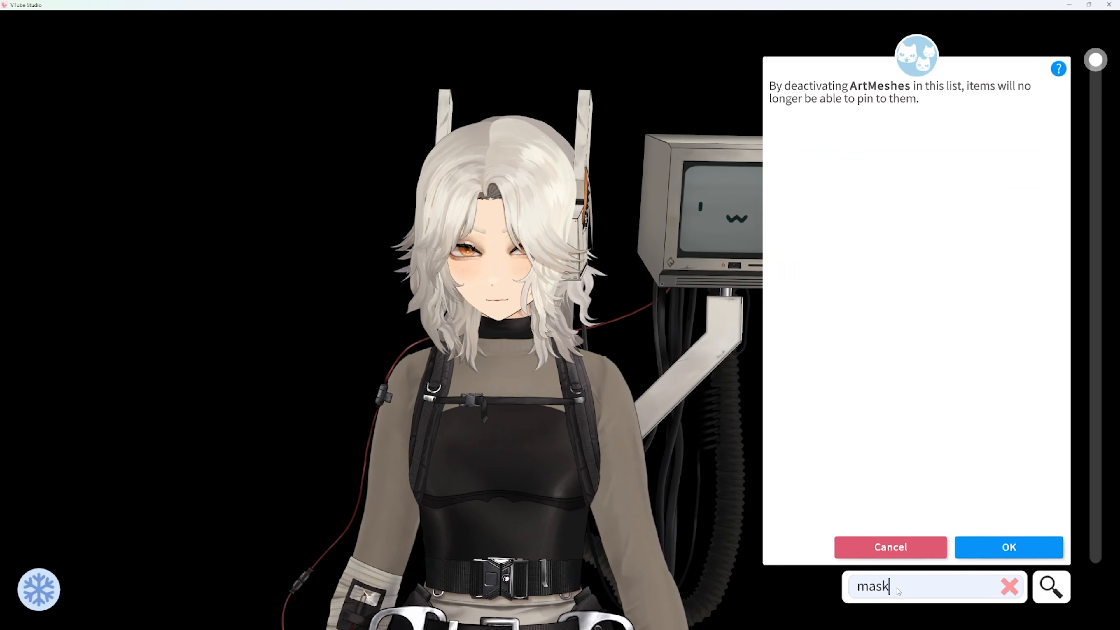
{"action": "key", "text": "Return"}
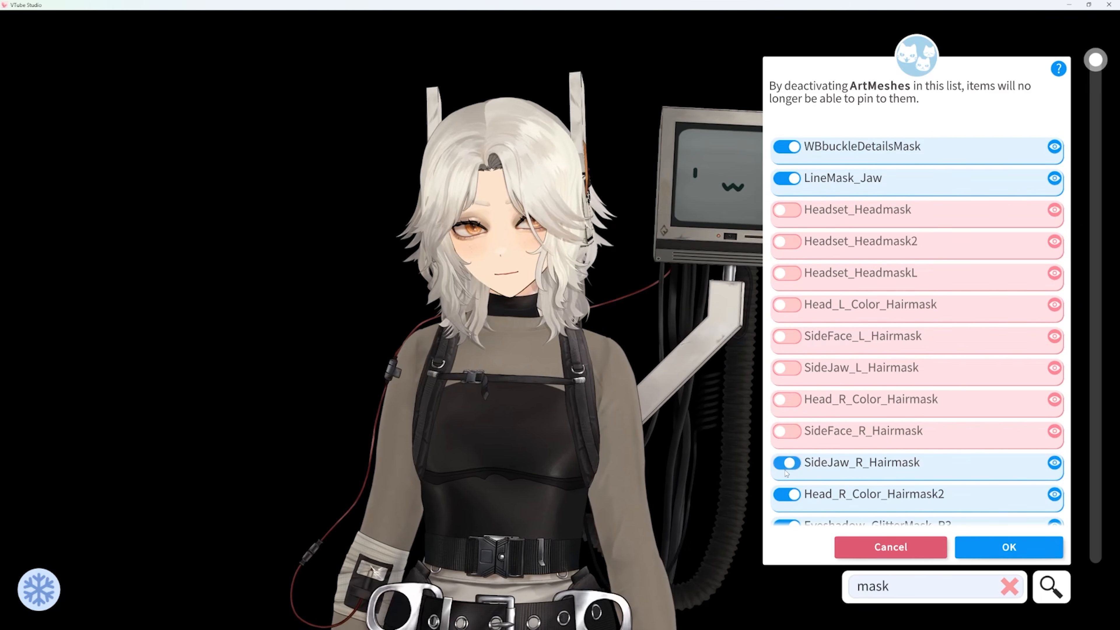
{"action": "left_click", "coordinate": [992, 551]}
Unlock all items and restrict the bandaid item on the cheek to pin only to the Head_R_Color layer.
{"action": "left_click", "coordinate": [74, 229]}
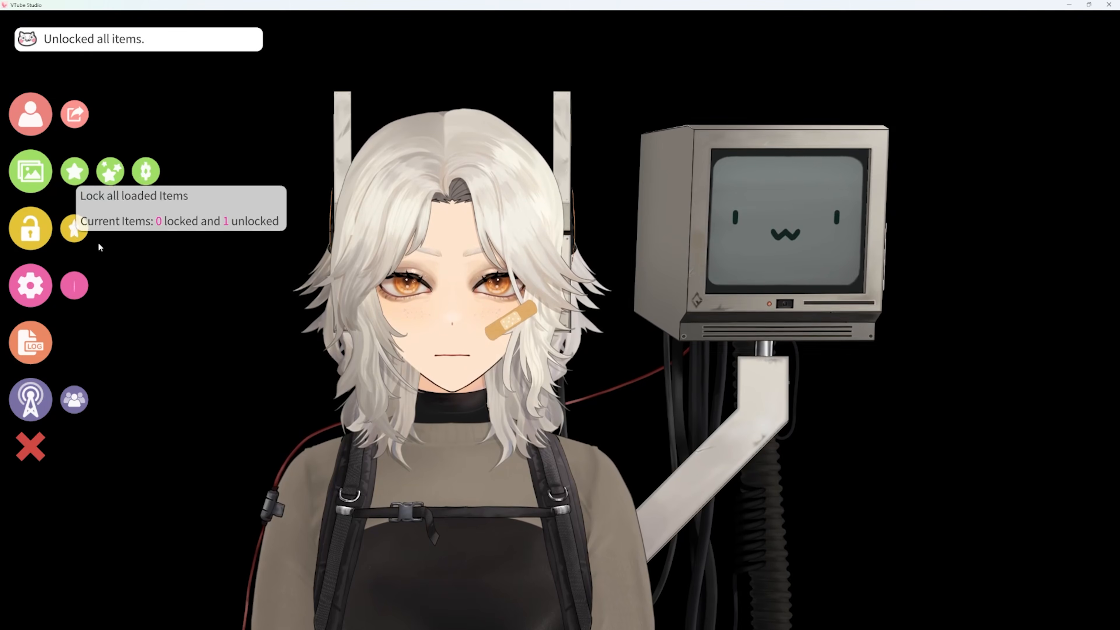
{"action": "double_click", "coordinate": [521, 330]}
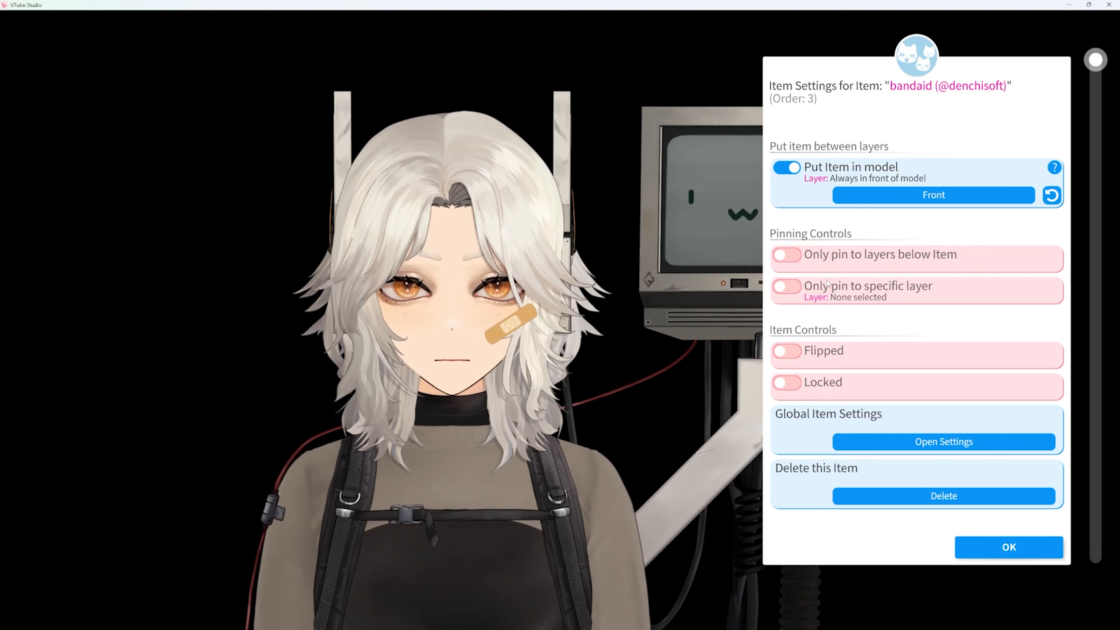
{"action": "left_click", "coordinate": [813, 292]}
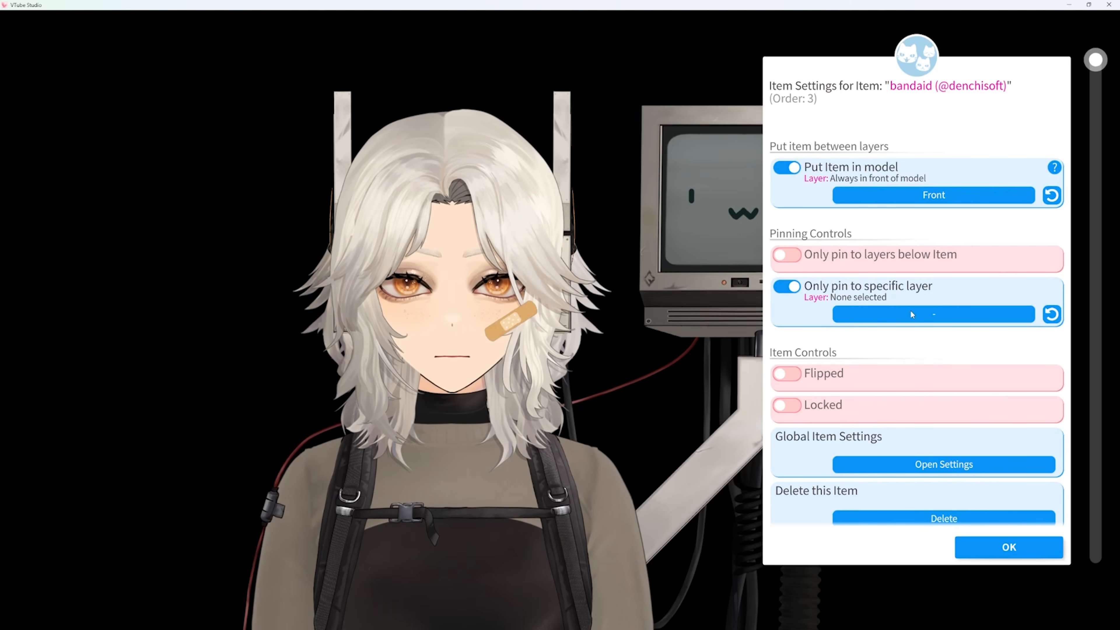
{"action": "left_click", "coordinate": [911, 310]}
{"action": "left_click_drag", "start_coordinate": [211, 88], "coordinate": [211, 291]}
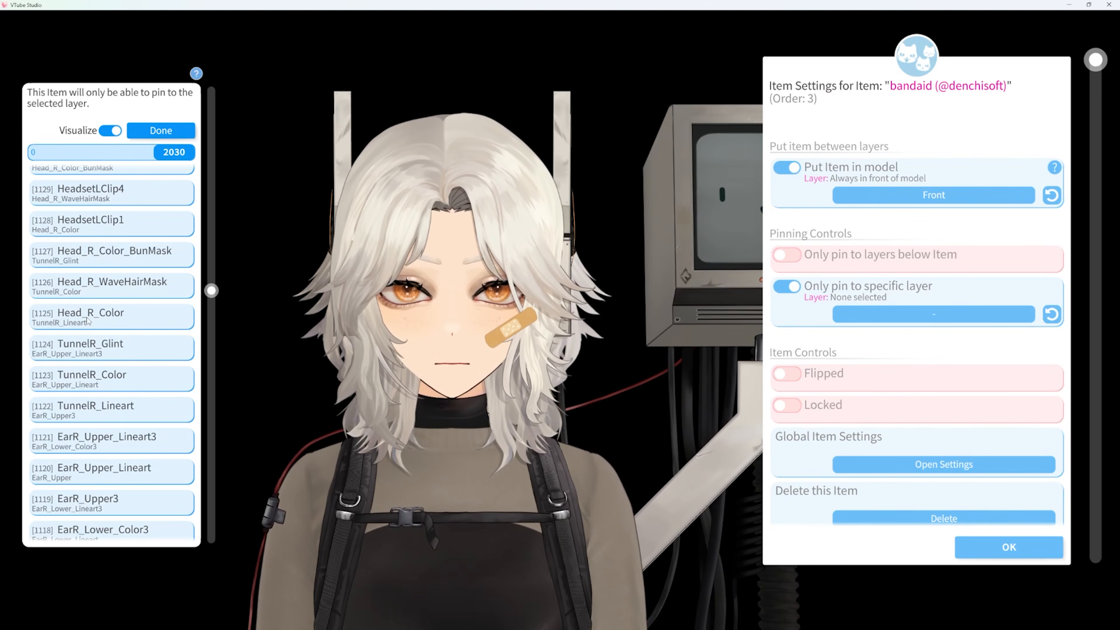
{"action": "left_click", "coordinate": [133, 318]}
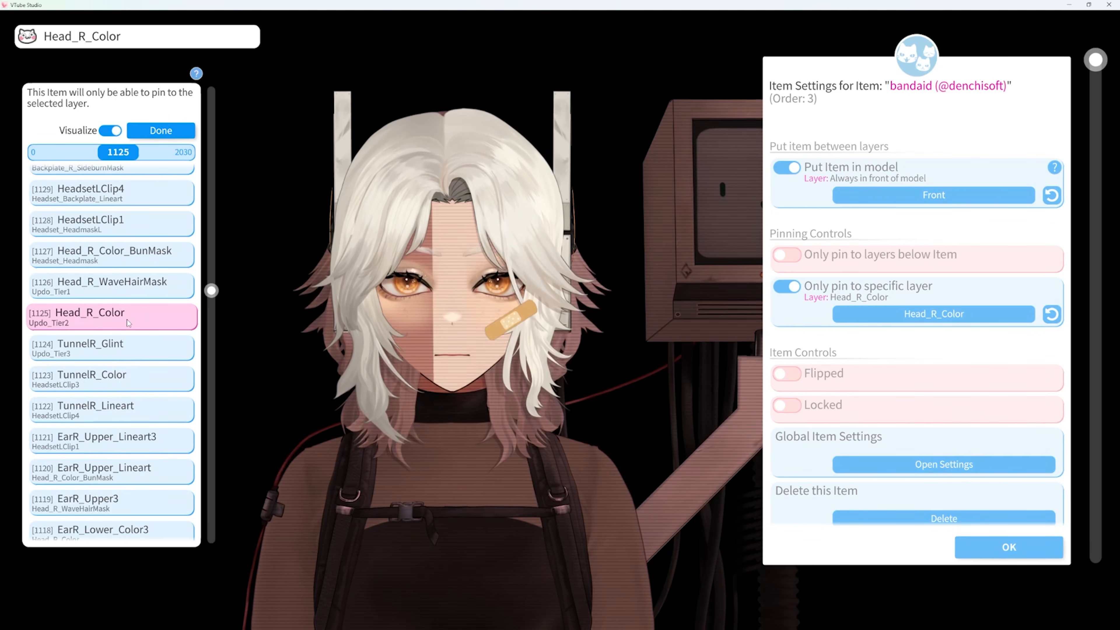
{"action": "left_click", "coordinate": [161, 131]}
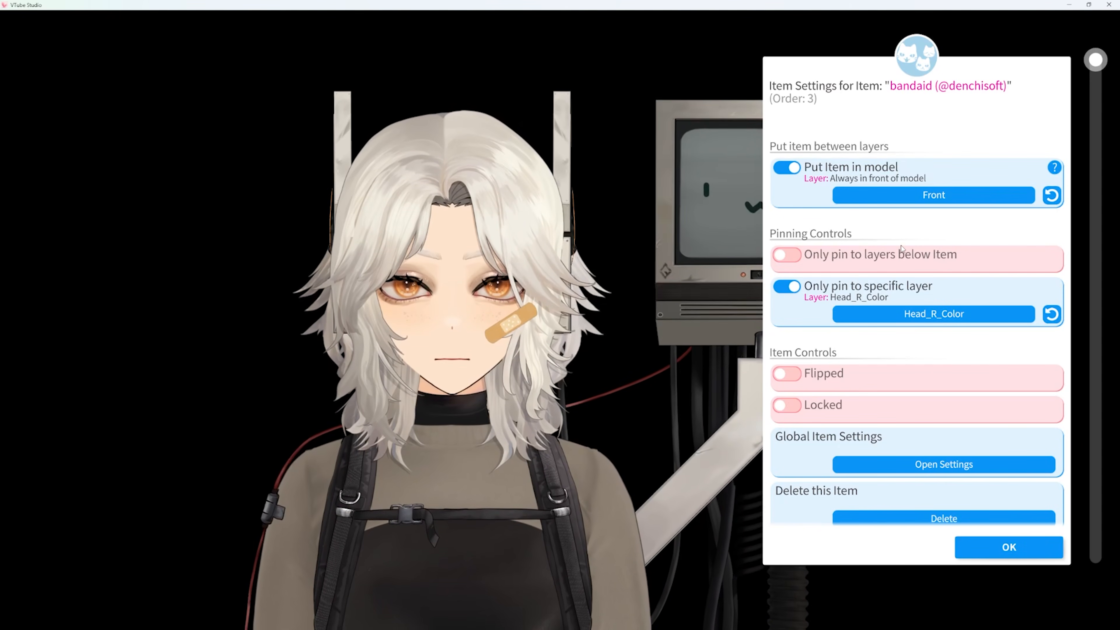
Insert the bandaid item in the model above the Head_R_Color layer and accept the item settings.
{"action": "left_click", "coordinate": [904, 197]}
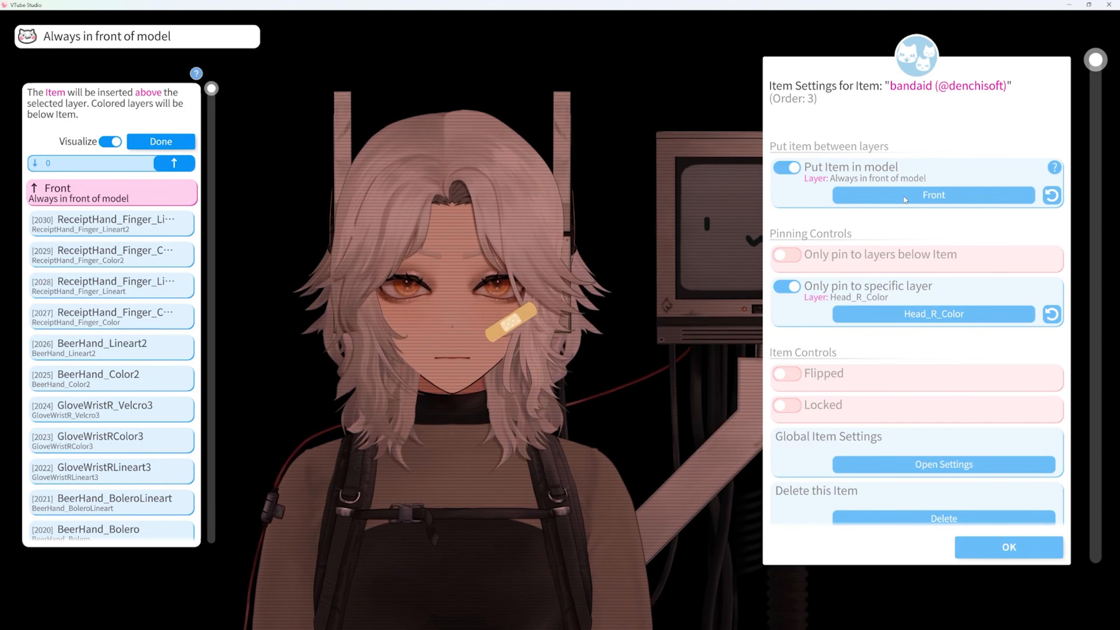
{"action": "scroll", "coordinate": [136, 323], "scroll_direction": "down", "scroll_amount": 5}
{"action": "left_click_drag", "start_coordinate": [212, 93], "coordinate": [211, 300]}
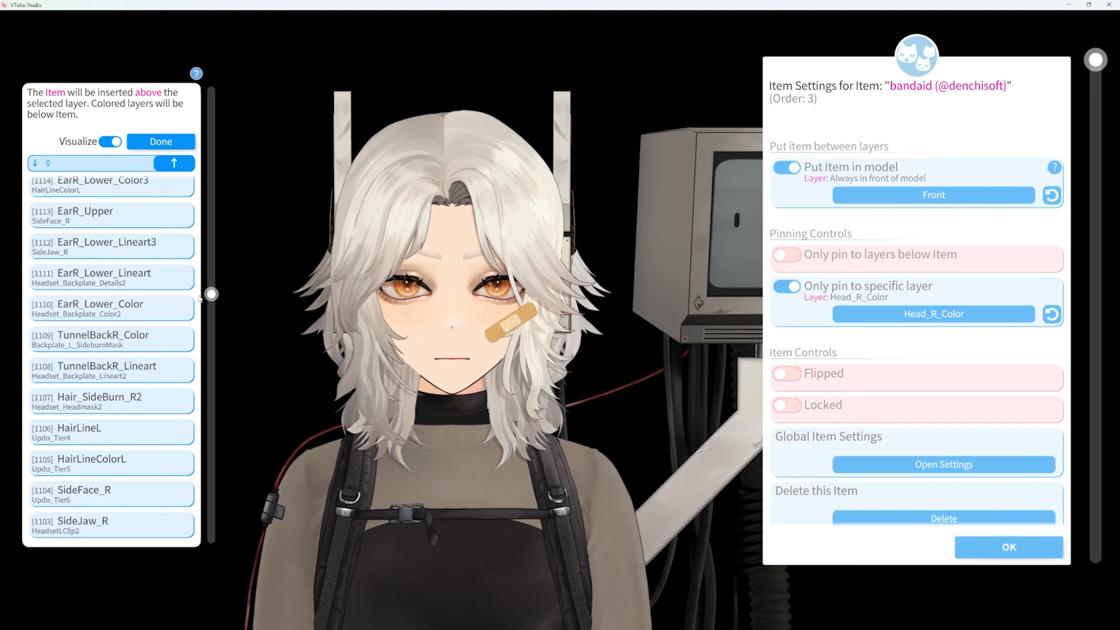
{"action": "scroll", "coordinate": [160, 302], "scroll_direction": "up", "scroll_amount": 7}
{"action": "scroll", "coordinate": [159, 301], "scroll_direction": "down", "scroll_amount": 7}
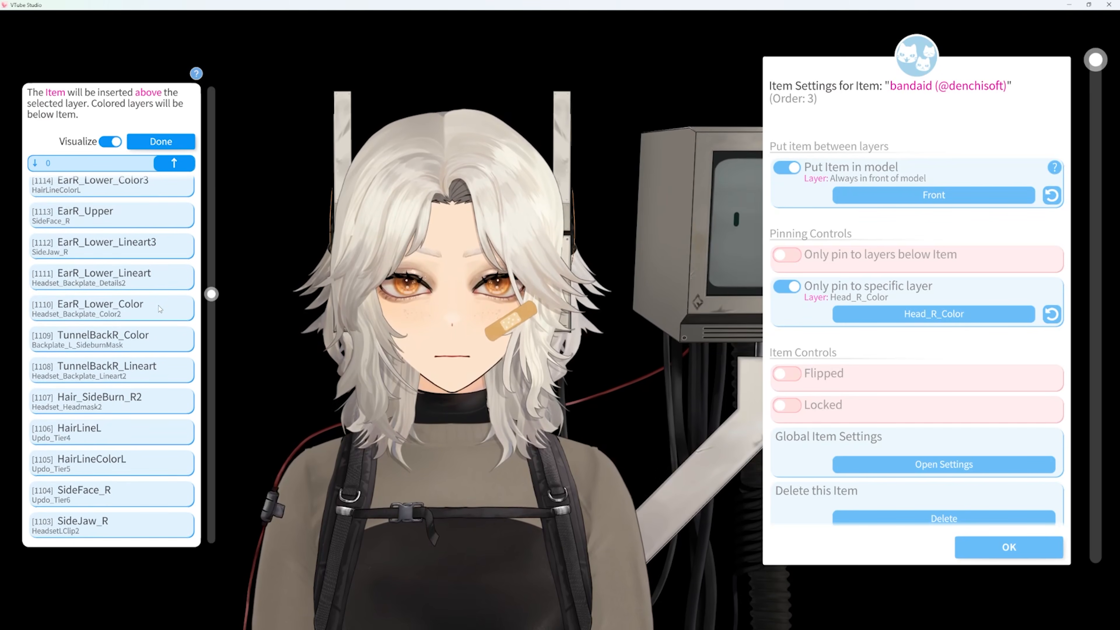
{"action": "scroll", "coordinate": [161, 303], "scroll_direction": "up", "scroll_amount": 4}
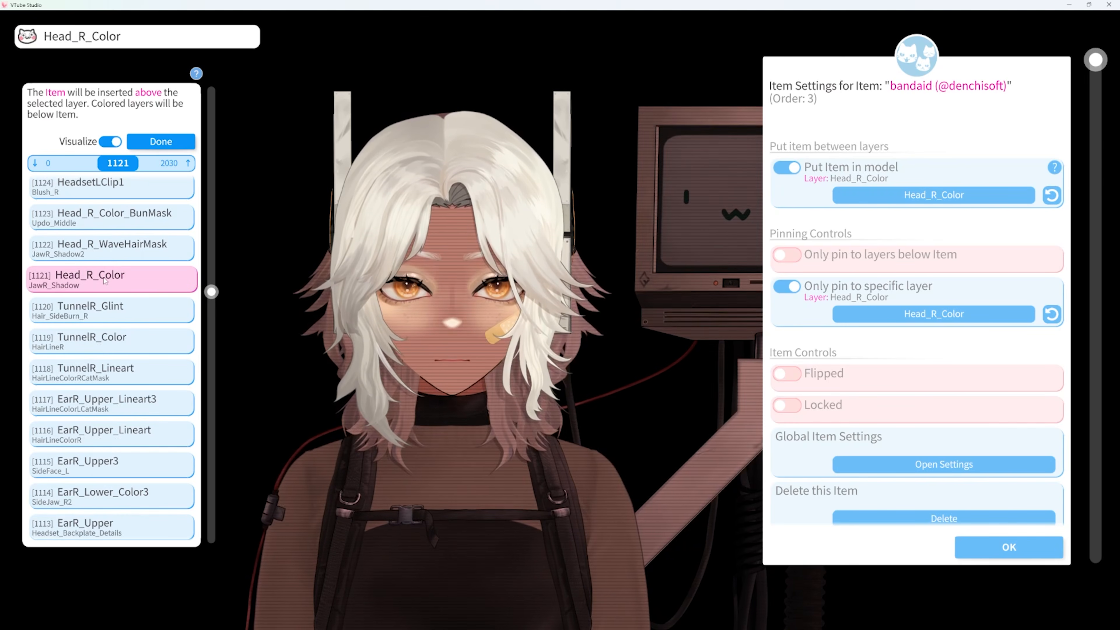
{"action": "left_click", "coordinate": [175, 143]}
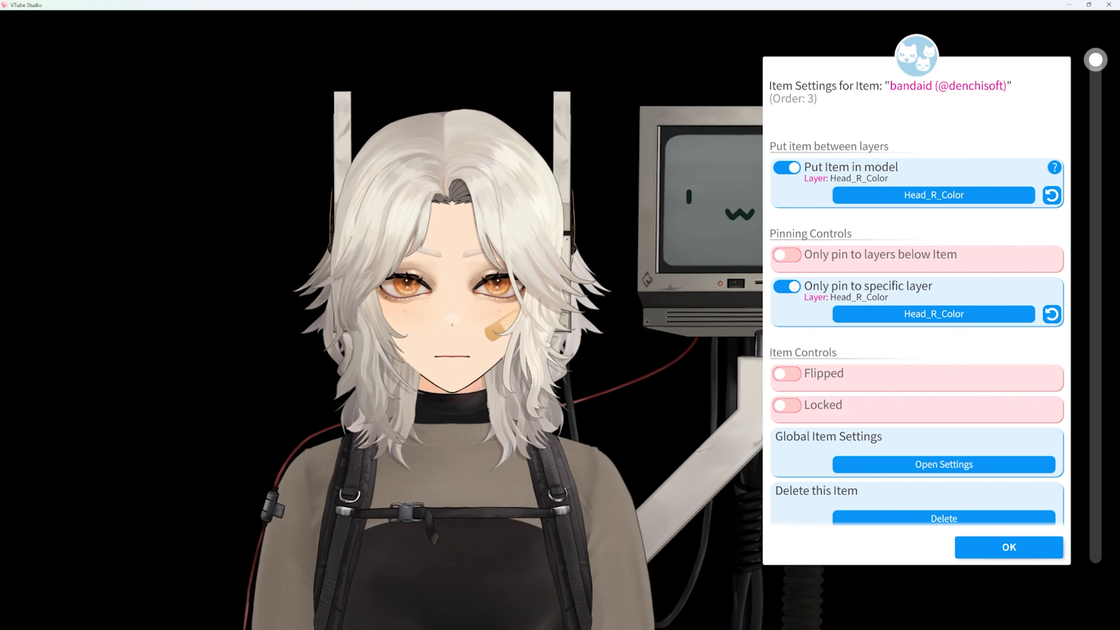
{"action": "left_click", "coordinate": [996, 553]}
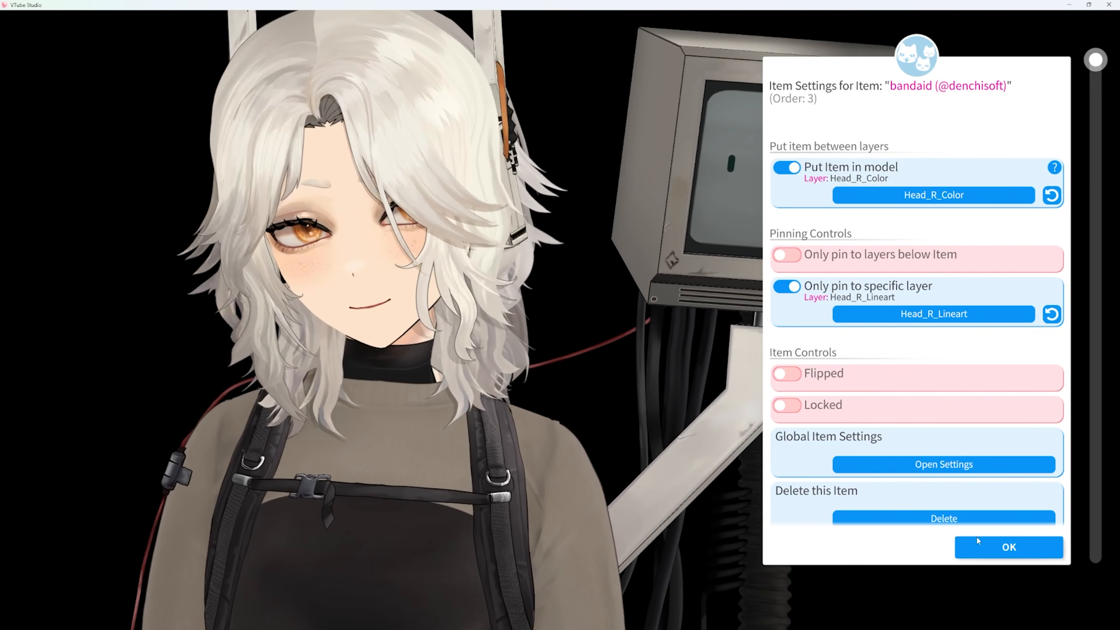
Save the bandaid as an item scene named my special bandaid, and check the list of item scenes.
{"action": "left_click", "coordinate": [424, 207]}
{"action": "type", "text": "my special bandaid"}
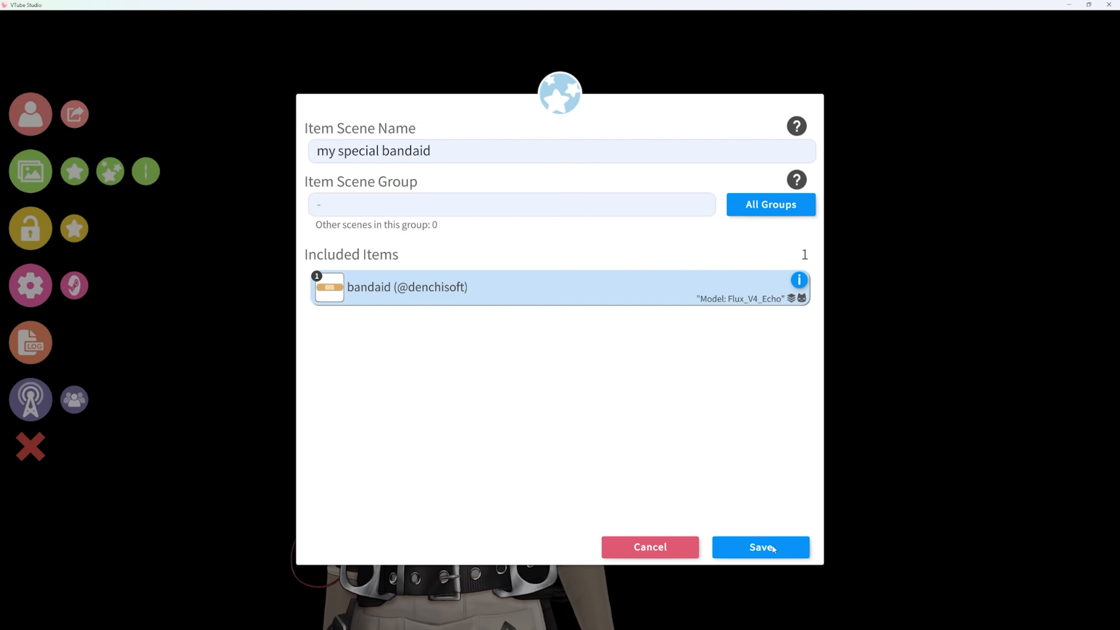
{"action": "left_click", "coordinate": [773, 549]}
{"action": "left_click", "coordinate": [1028, 382]}
{"action": "left_click", "coordinate": [110, 171]}
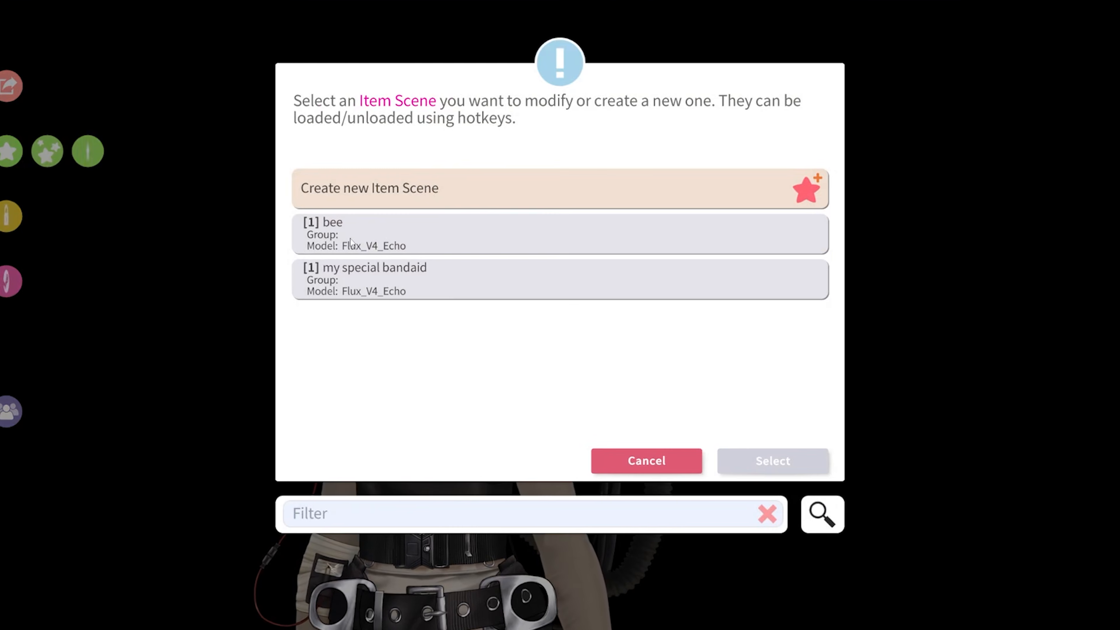
{"action": "left_click", "coordinate": [604, 468]}
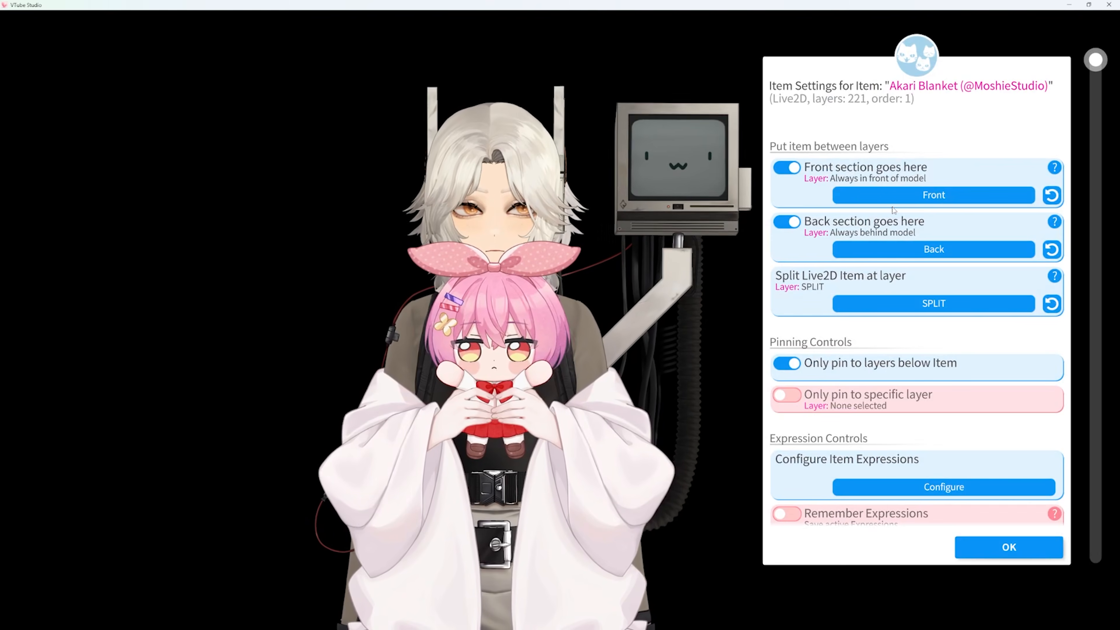
Inspect the layer placement options for the front and back sections of the Akari Blanket item.
{"action": "left_click", "coordinate": [892, 200]}
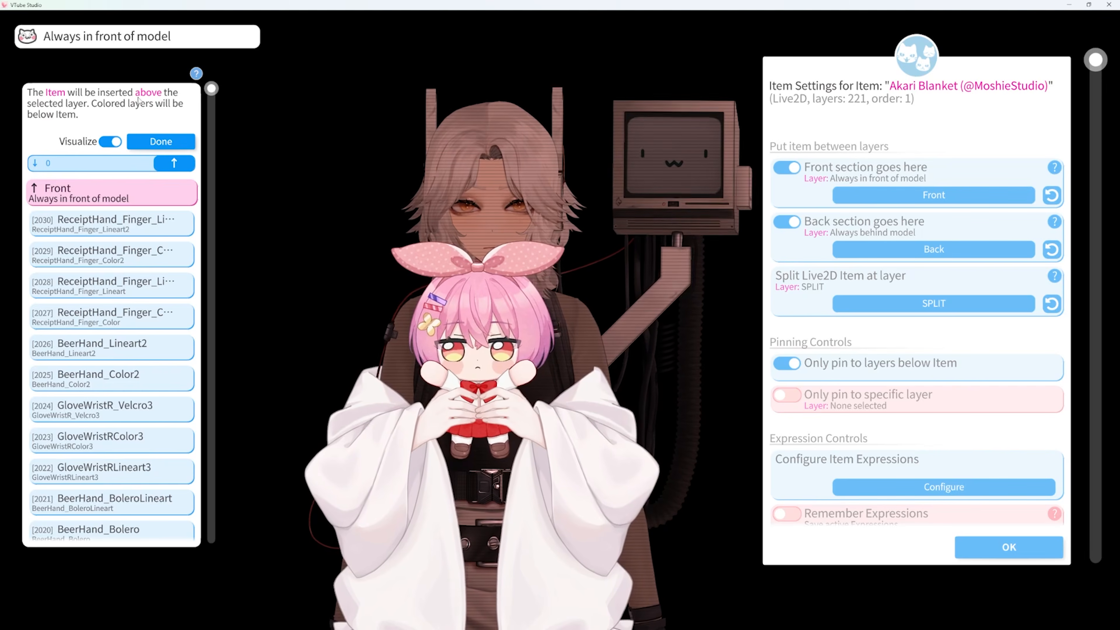
{"action": "left_click", "coordinate": [161, 142]}
{"action": "left_click", "coordinate": [912, 251]}
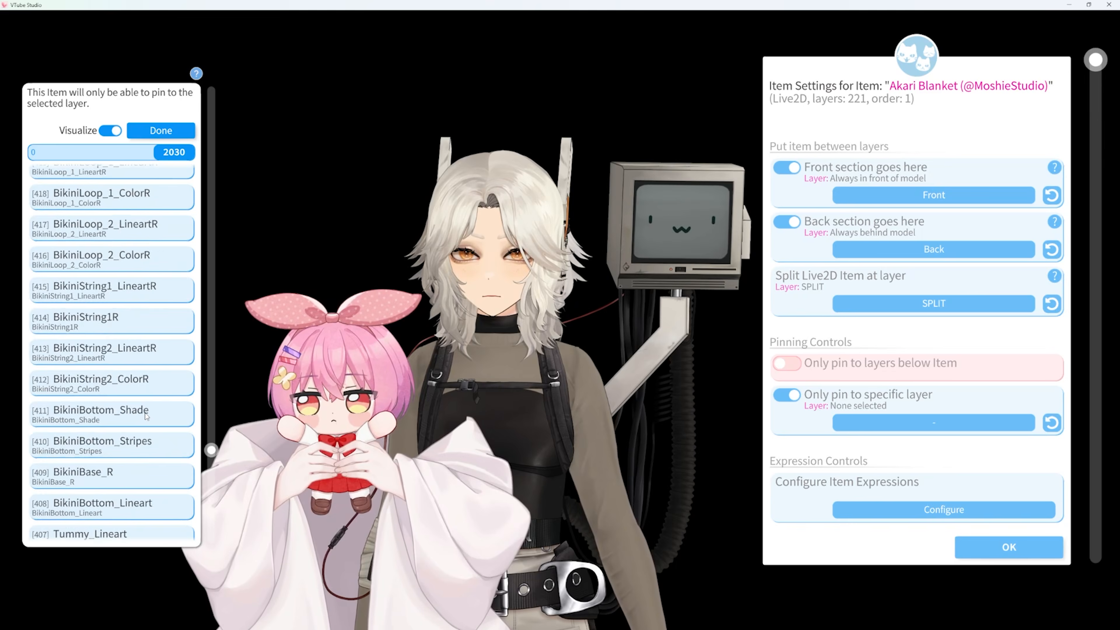
Restrict the Akari Blanket item to pin only to the Torso_frontline layer.
{"action": "scroll", "coordinate": [149, 419], "scroll_direction": "up", "scroll_amount": 15}
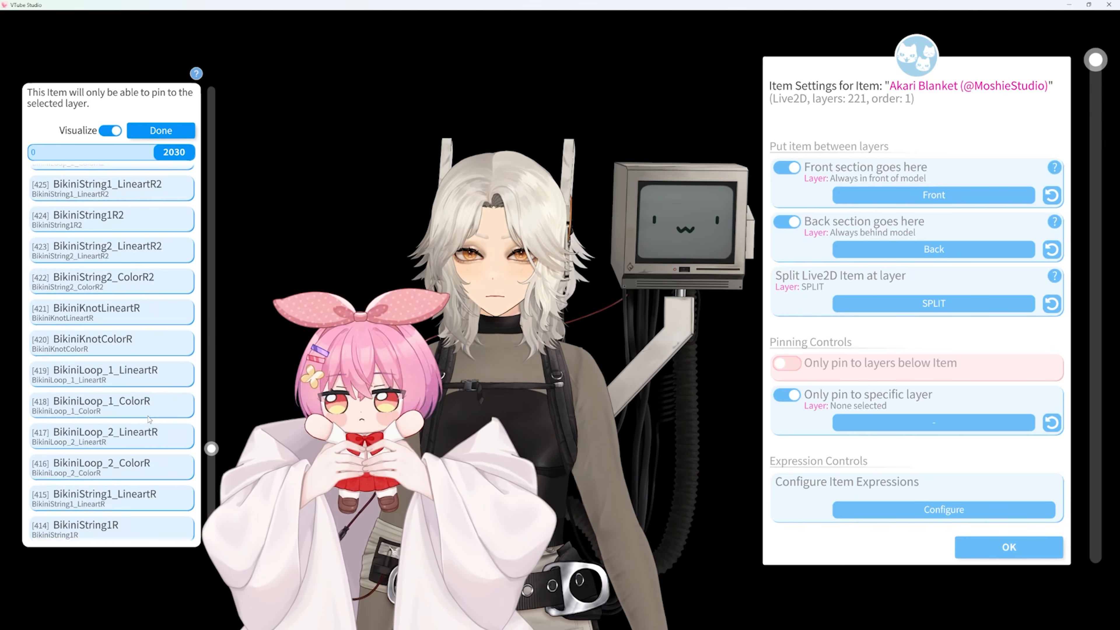
{"action": "scroll", "coordinate": [133, 406], "scroll_direction": "down", "scroll_amount": 5}
{"action": "left_click", "coordinate": [116, 394]}
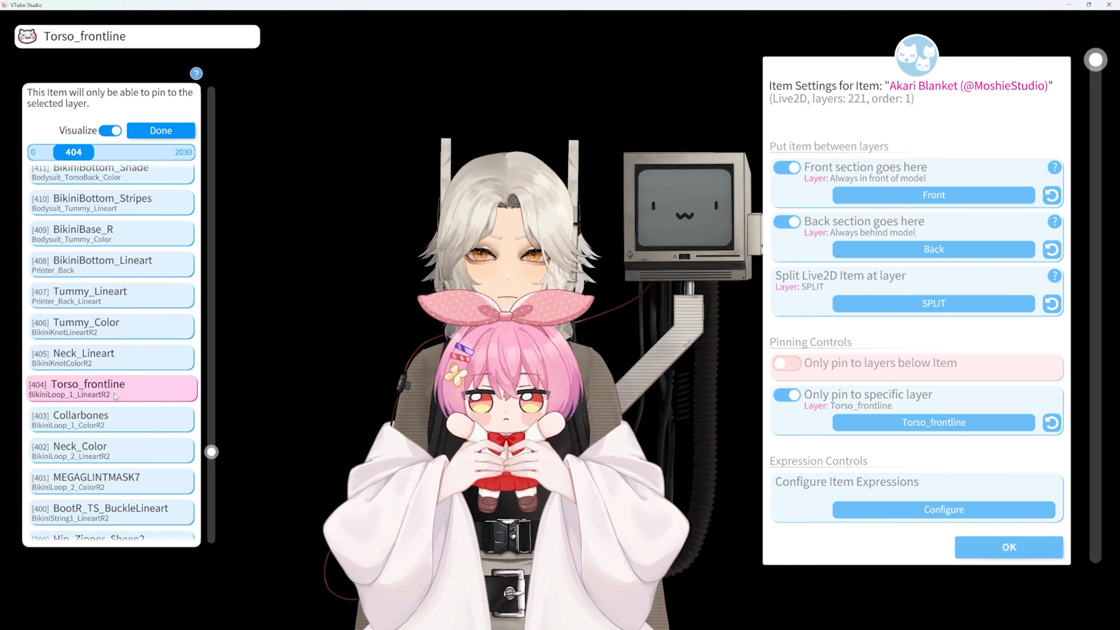
{"action": "left_click", "coordinate": [159, 132]}
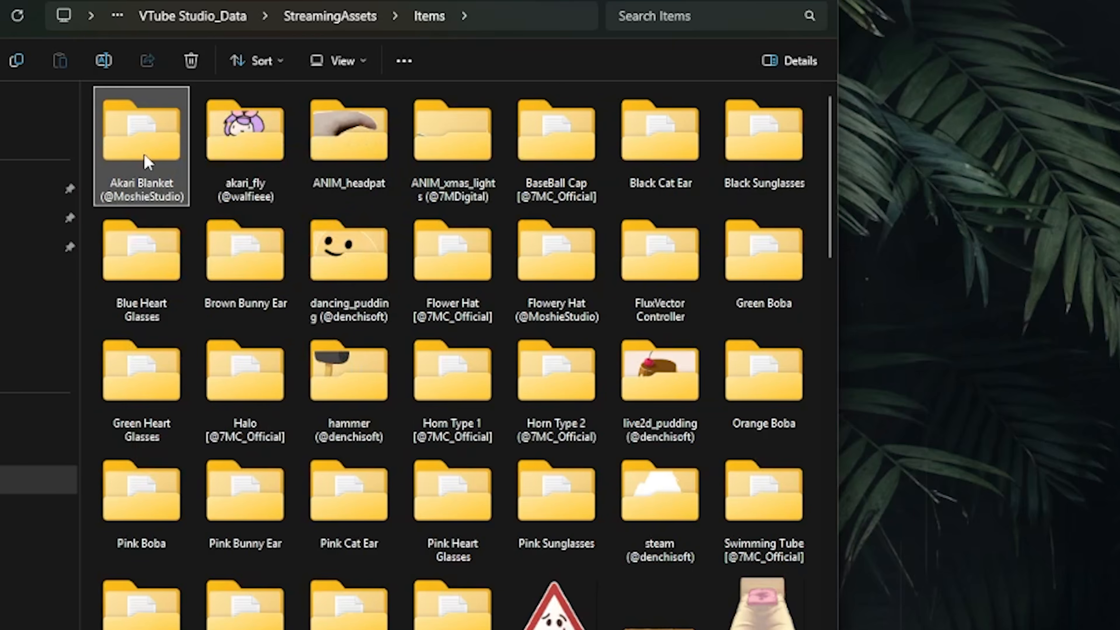
Copy the Akari Blanket item folder into the Live2DModels folder, and load it as the current model in VTube Studio.
{"action": "right_click", "coordinate": [146, 157]}
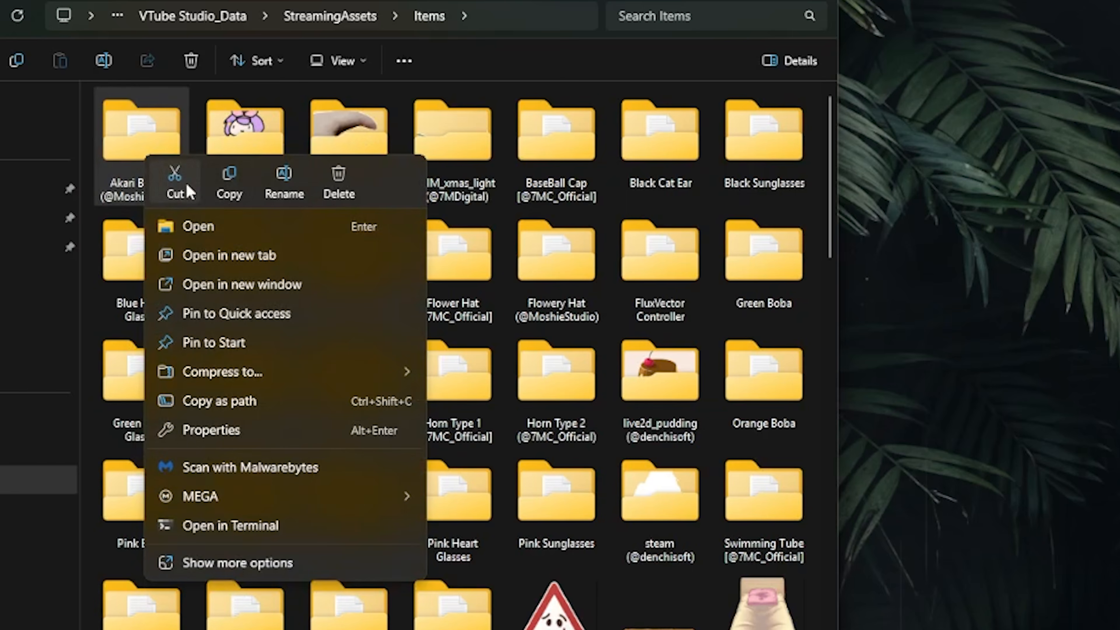
{"action": "key", "text": "Escape"}
{"action": "left_click", "coordinate": [349, 18]}
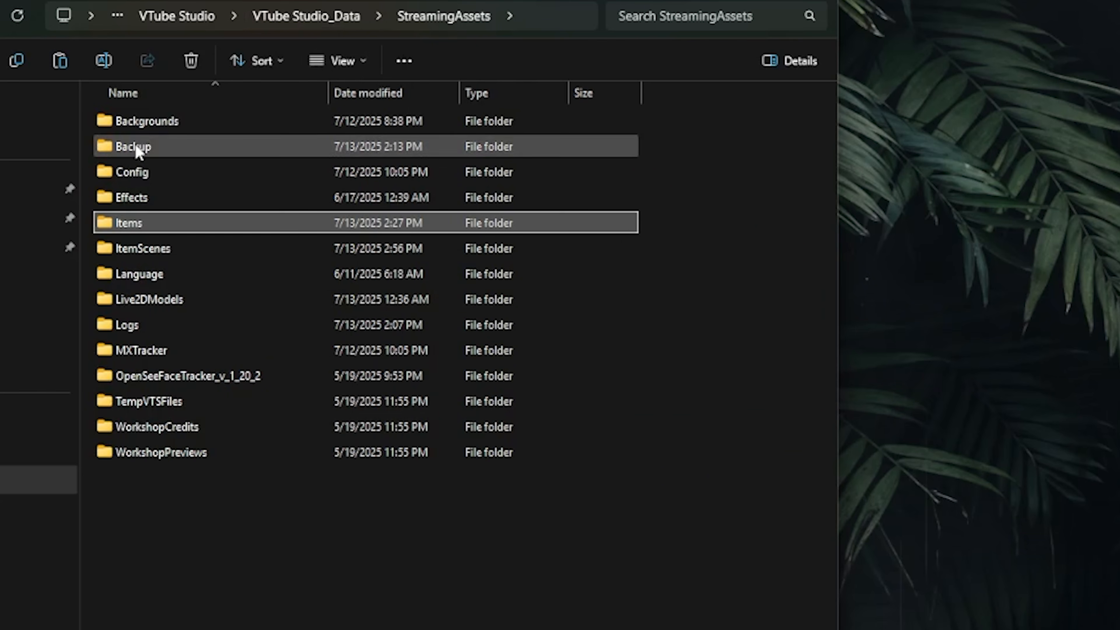
{"action": "double_click", "coordinate": [129, 302]}
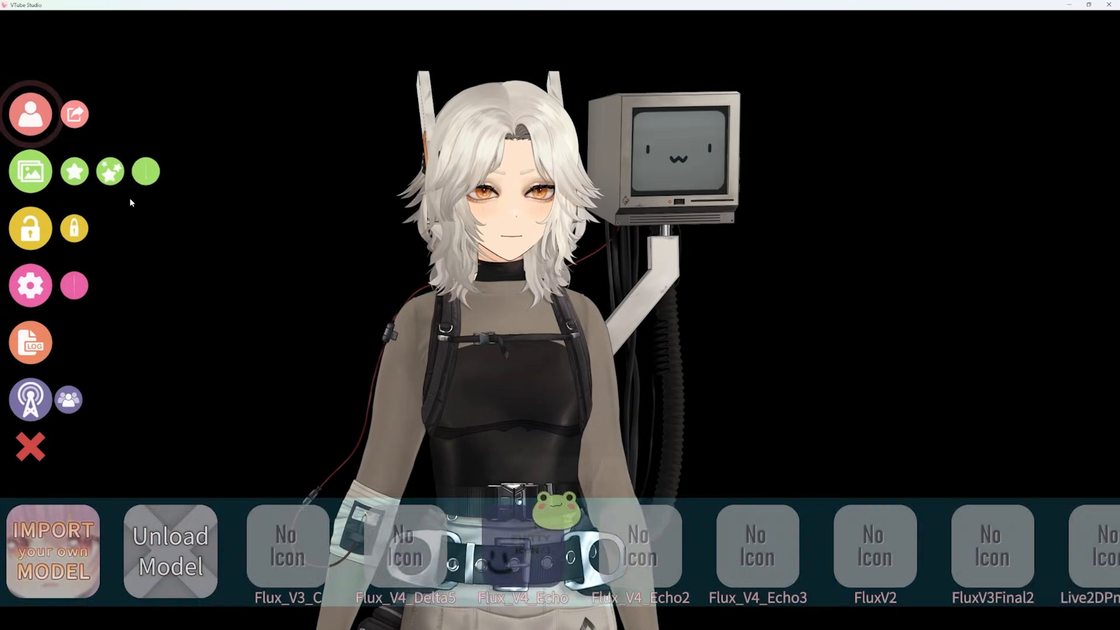
{"action": "type", "text": "akari"}
{"action": "left_click", "coordinate": [401, 521]}
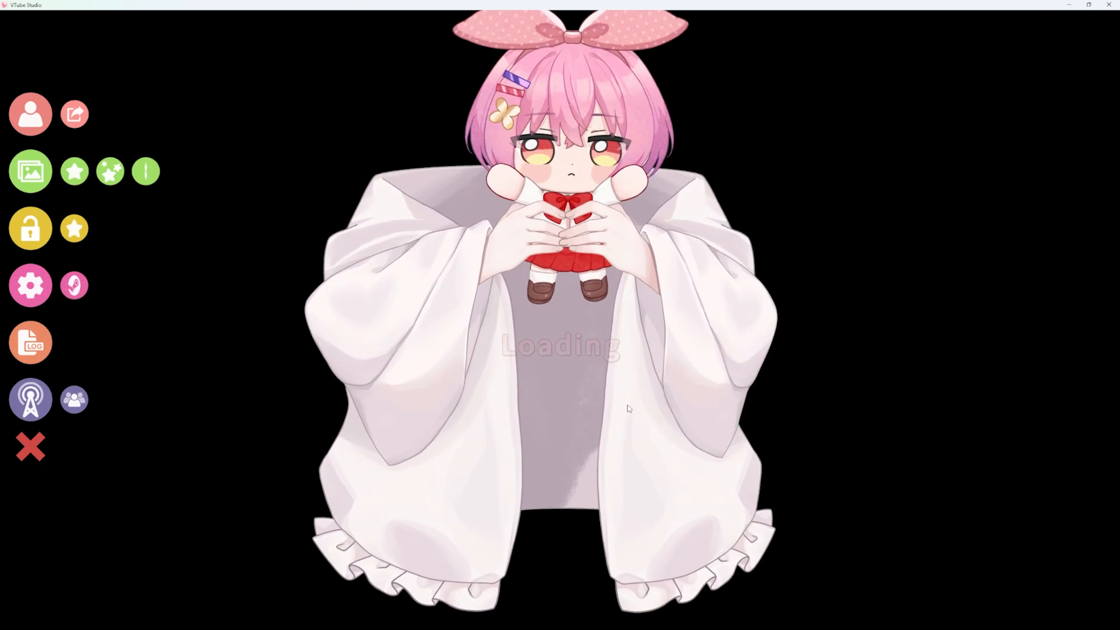
Name the new expression MY HOTKEY and include Blanket Color at about 40.91.
{"action": "type", "text": "MY"}
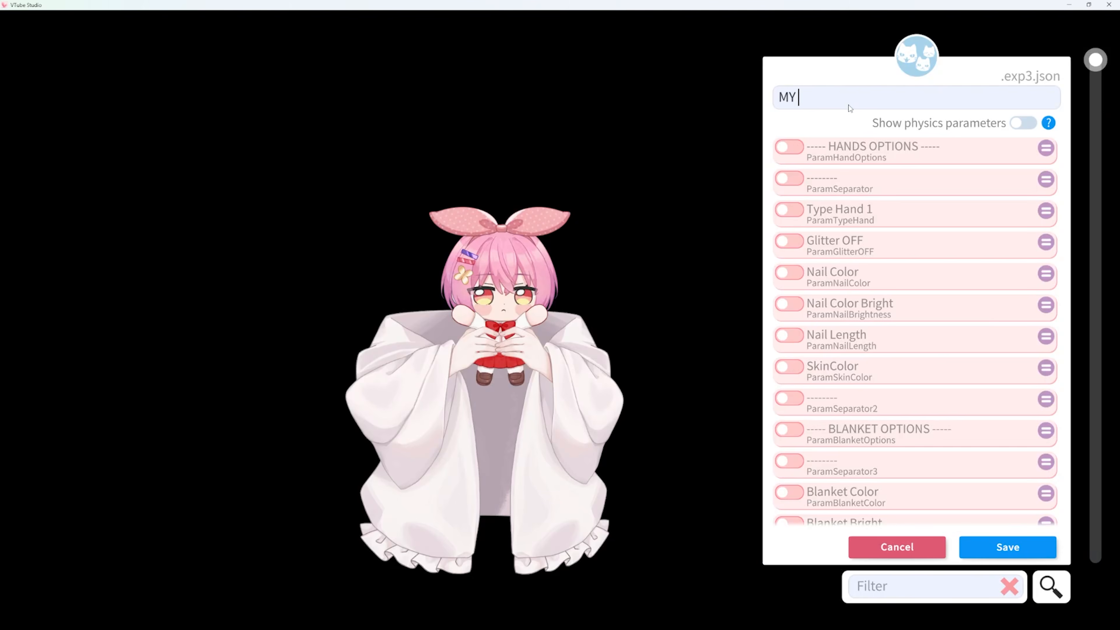
{"action": "type", "text": " HOTKEY"}
{"action": "scroll", "coordinate": [847, 309], "scroll_direction": "down", "scroll_amount": 2}
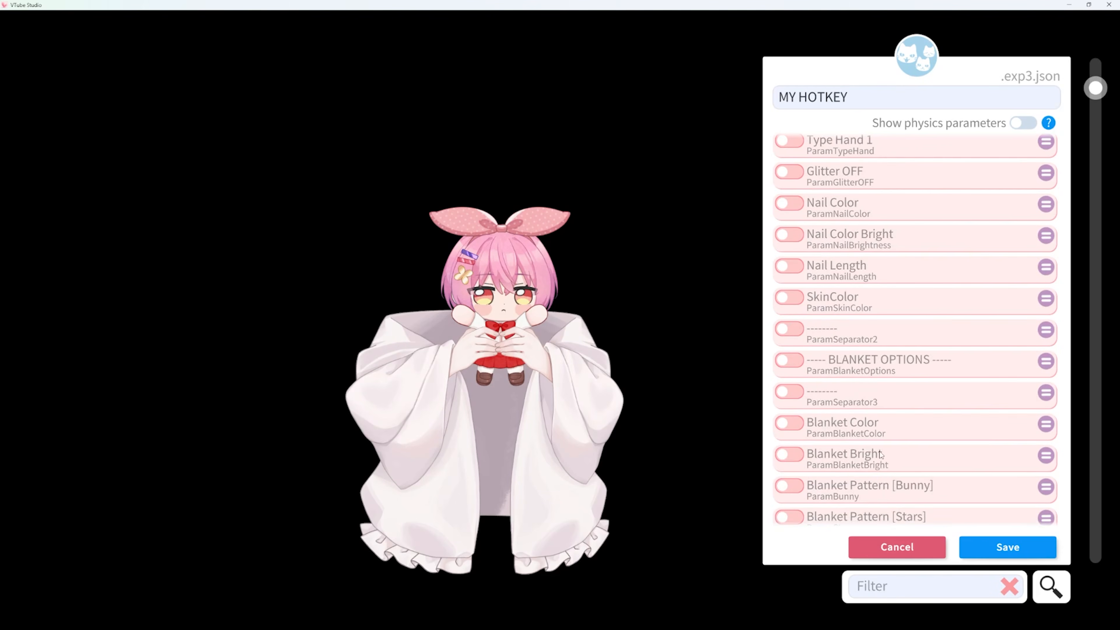
{"action": "left_click", "coordinate": [790, 424]}
{"action": "left_click_drag", "start_coordinate": [973, 450], "coordinate": [886, 451]}
{"action": "left_click", "coordinate": [789, 298]}
{"action": "left_click", "coordinate": [789, 297]}
Set Blanket Bright to about -0.61 and enable the Bunny blanket pattern at a raised value in the expression.
{"action": "scroll", "coordinate": [823, 458], "scroll_direction": "down", "scroll_amount": 3}
{"action": "left_click", "coordinate": [790, 338]}
{"action": "left_click_drag", "start_coordinate": [973, 366], "coordinate": [829, 366]}
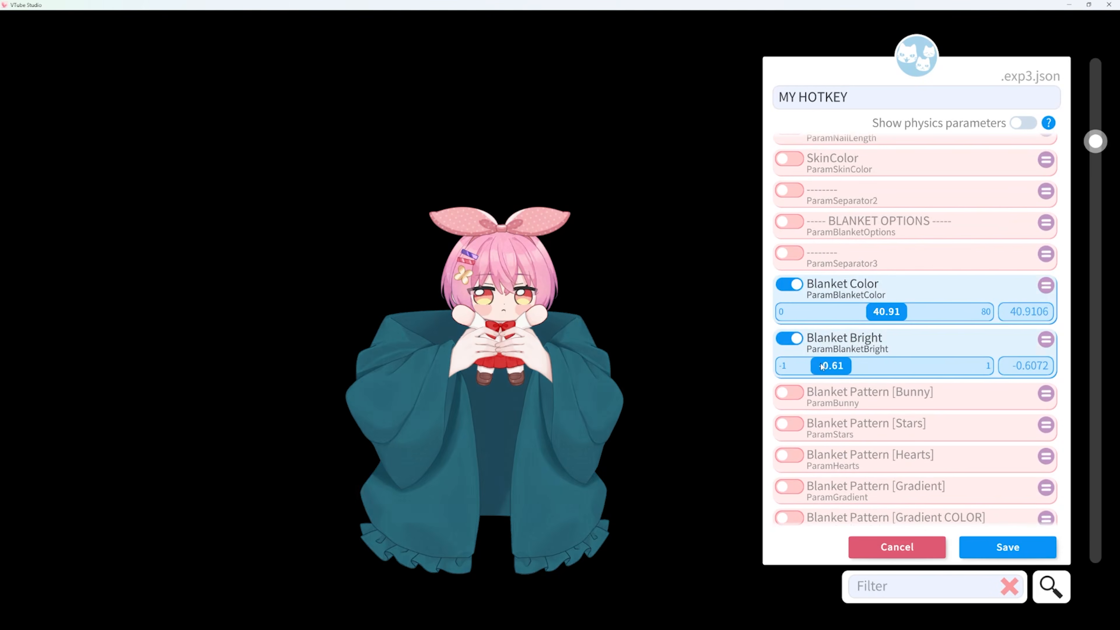
{"action": "left_click", "coordinate": [789, 392]}
{"action": "left_click_drag", "start_coordinate": [793, 421], "coordinate": [911, 427]}
Save the expression and create a new hotkey for MY HOTKEY.exp3.json.
{"action": "left_click", "coordinate": [1000, 552]}
{"action": "left_click", "coordinate": [487, 287]}
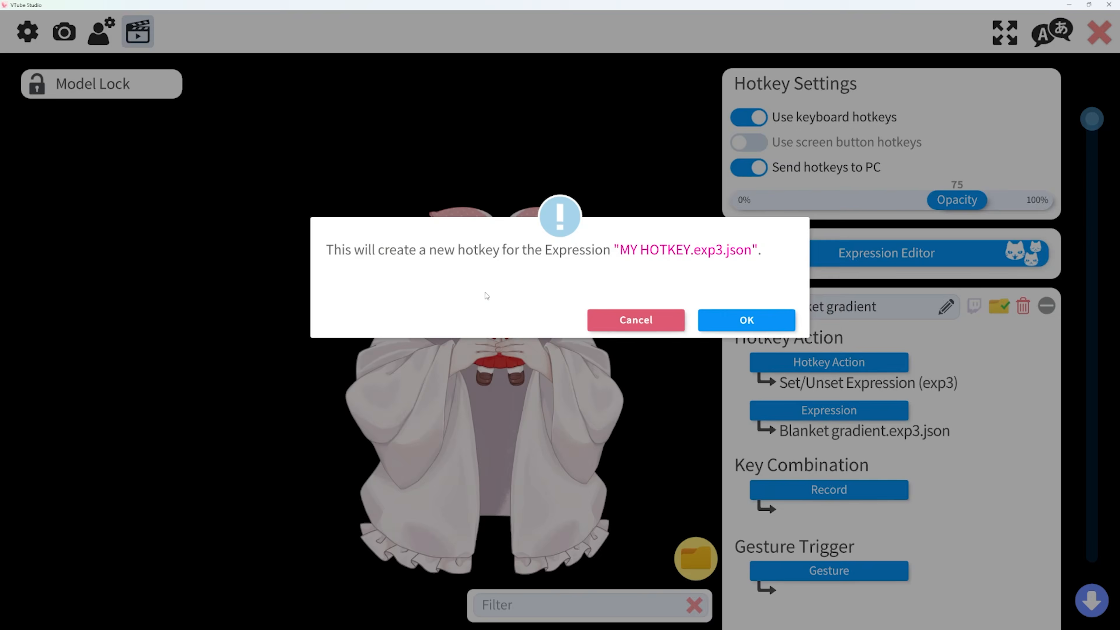
{"action": "left_click", "coordinate": [745, 320]}
{"action": "scroll", "coordinate": [800, 309], "scroll_direction": "up", "scroll_amount": 3}
{"action": "left_click", "coordinate": [800, 308]}
{"action": "left_click", "coordinate": [621, 476]}
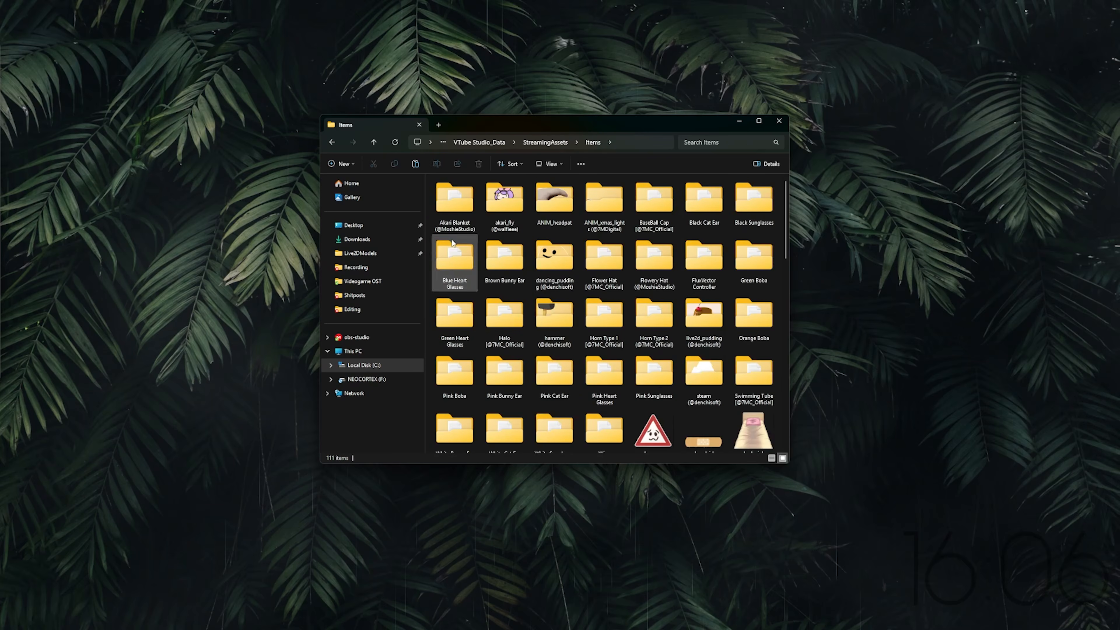
Add the Akari Blanket item to the scene and increase its Shift X and Shift Y range adjustments in the Live2D item settings.
{"action": "left_click", "coordinate": [794, 247]}
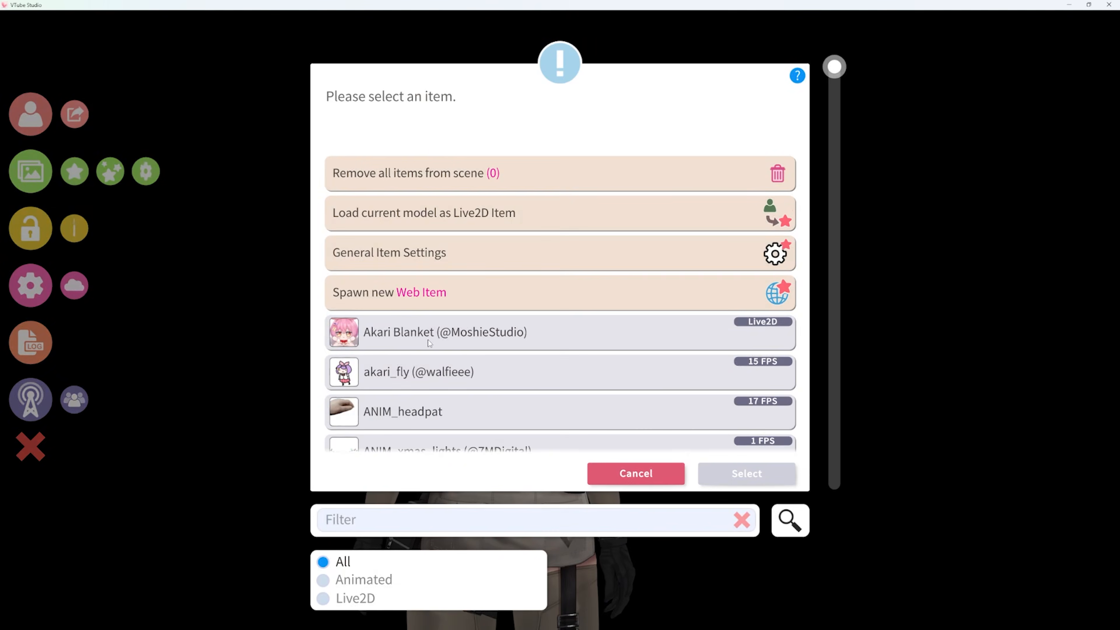
{"action": "left_click", "coordinate": [472, 347]}
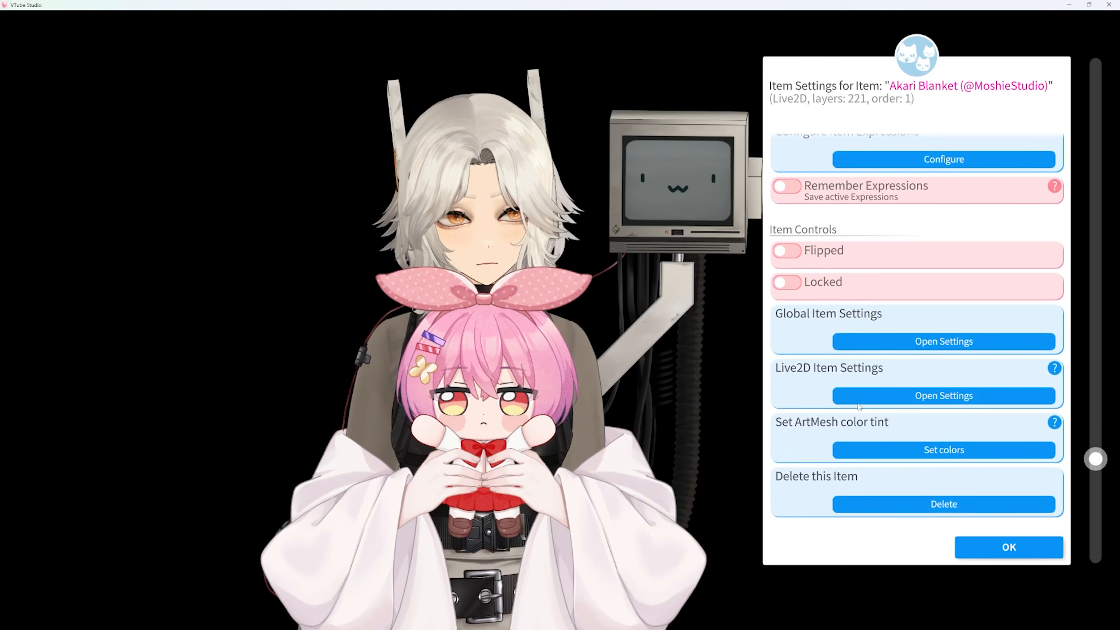
{"action": "left_click", "coordinate": [872, 394]}
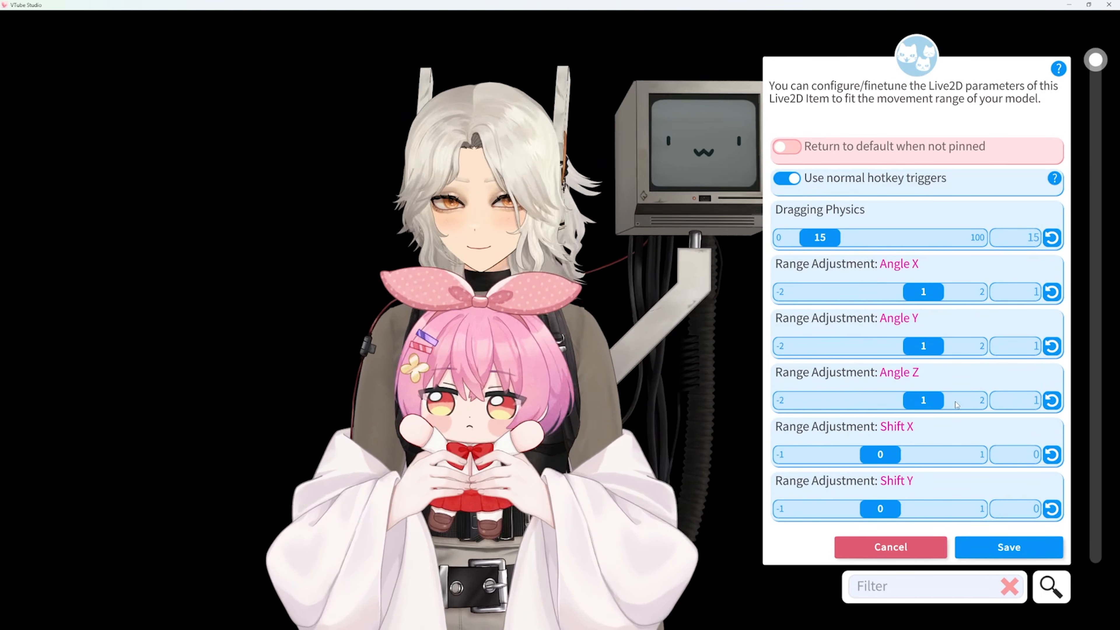
{"action": "left_click_drag", "start_coordinate": [881, 455], "coordinate": [943, 456]}
{"action": "left_click_drag", "start_coordinate": [881, 509], "coordinate": [931, 509]}
{"action": "scroll", "coordinate": [896, 476], "scroll_direction": "down", "scroll_amount": 3}
{"action": "scroll", "coordinate": [896, 476], "scroll_direction": "up", "scroll_amount": 3}
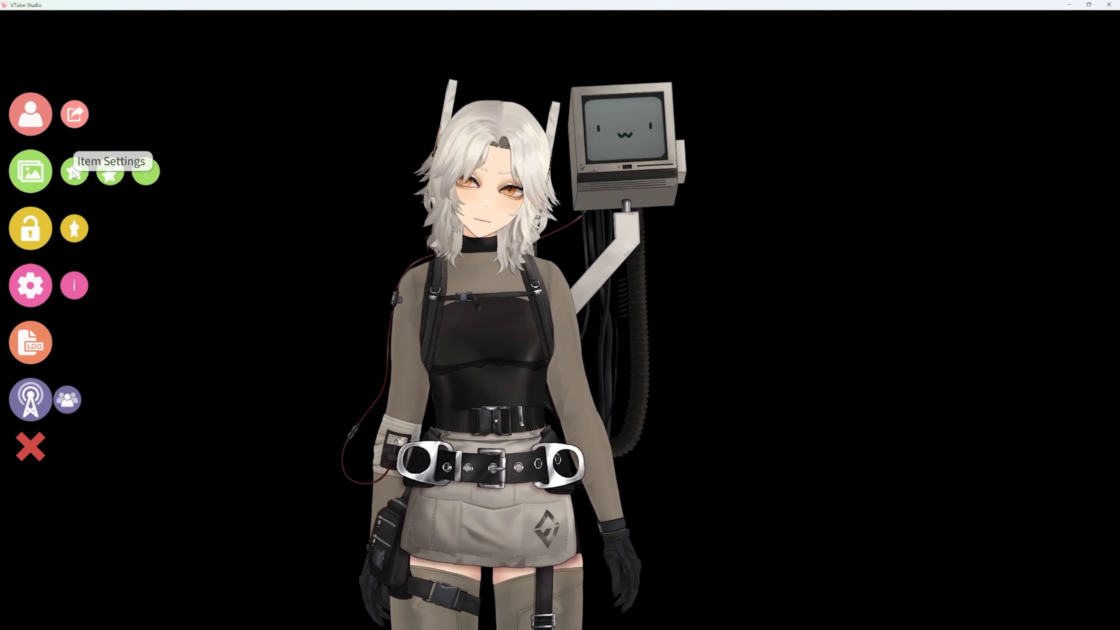
Spawn a new Web Item and accept its settings with item order 1, pinned to the Live2D model.
{"action": "left_click", "coordinate": [74, 171]}
{"action": "left_click", "coordinate": [397, 286]}
{"action": "left_click", "coordinate": [419, 256]}
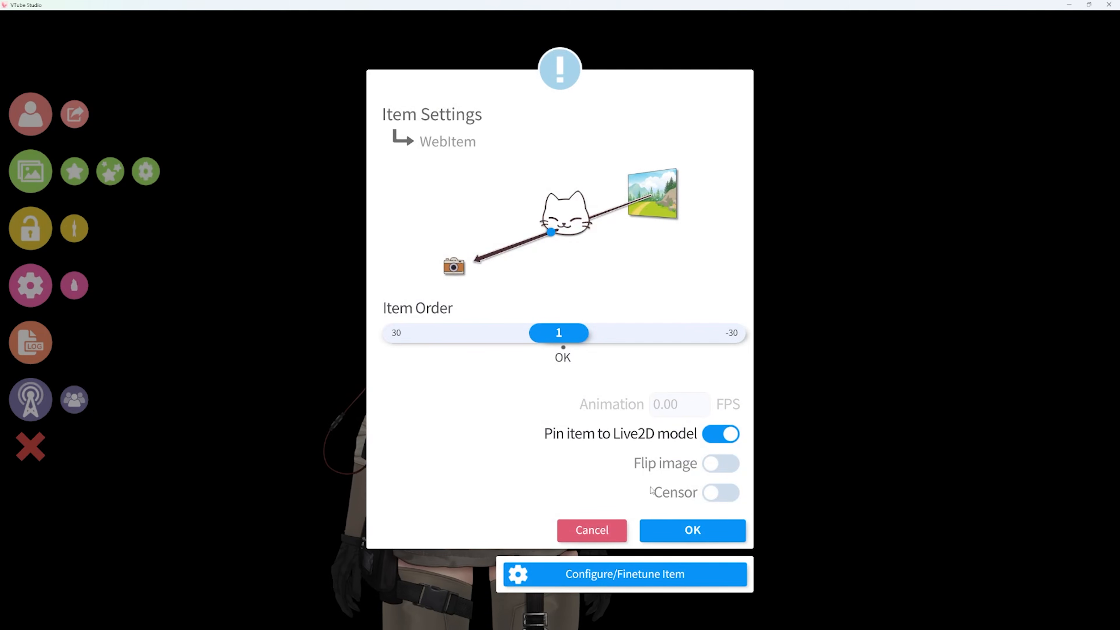
{"action": "left_click", "coordinate": [694, 531]}
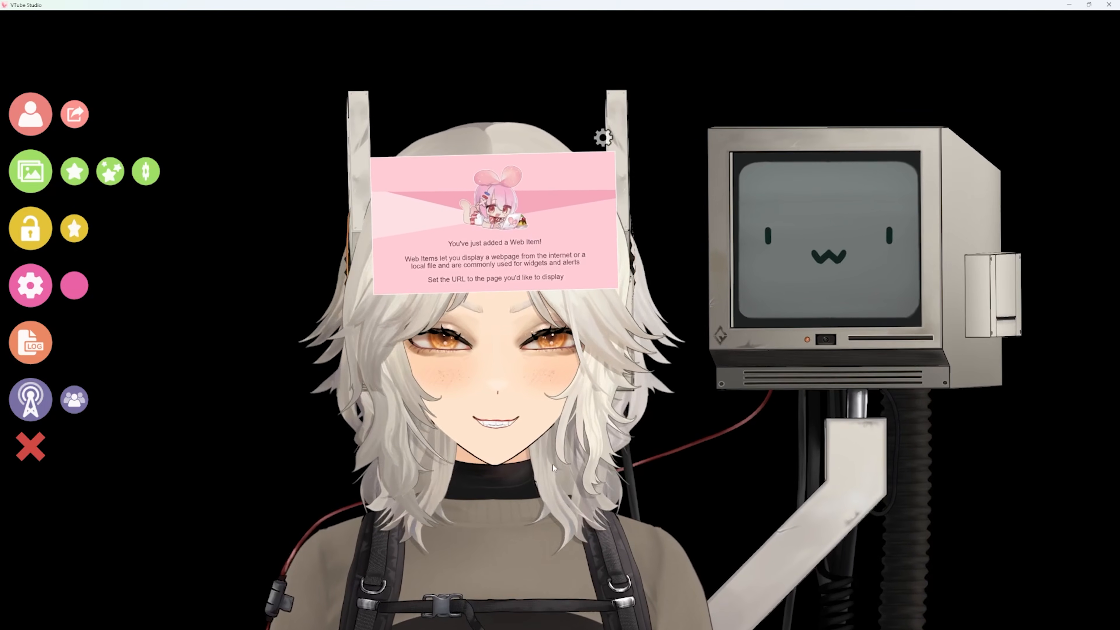
Load the creator's YouTube channel URL in the Web Item, and also load the local video F:\Social Media\Tiktok\Uploaded\cold drink.mp4.
{"action": "left_click", "coordinate": [581, 166]}
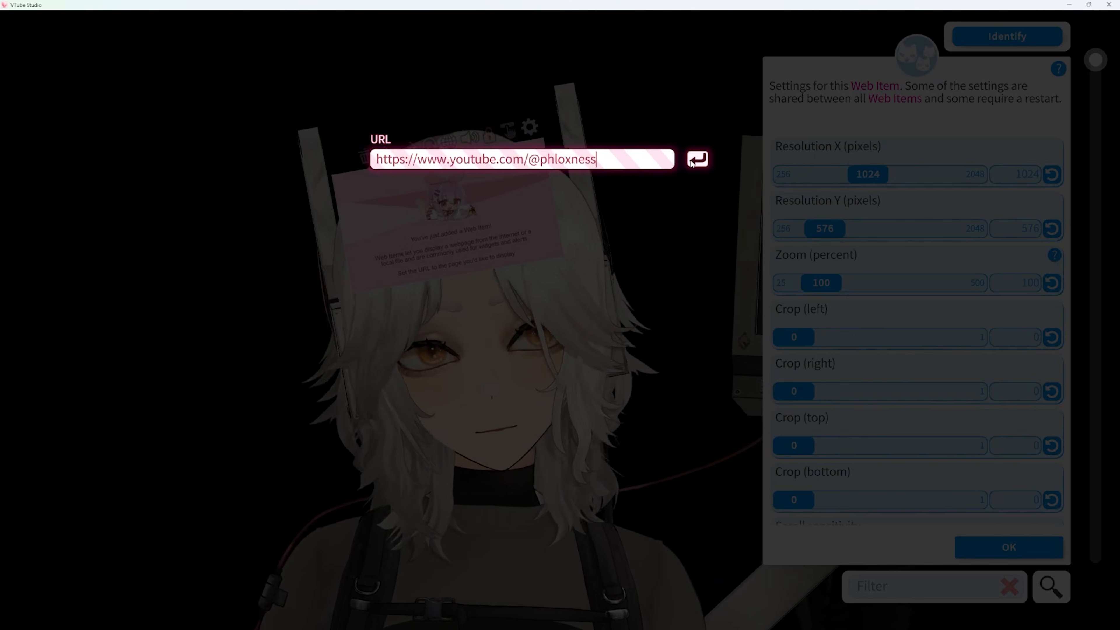
{"action": "key", "text": "Return"}
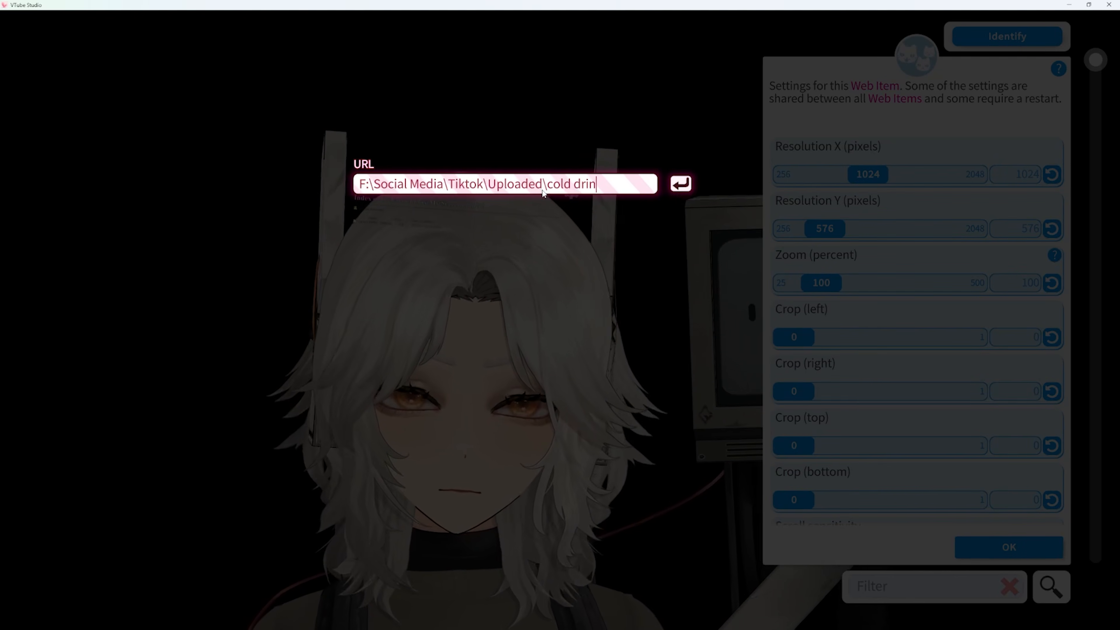
{"action": "type", "text": "mp4"}
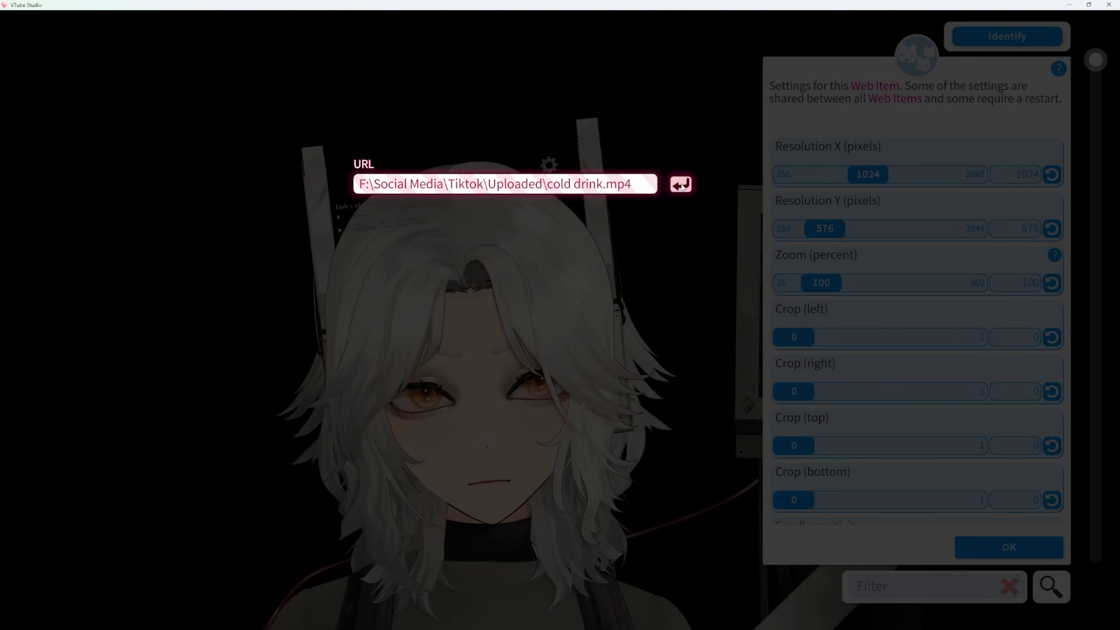
{"action": "key", "text": "Return"}
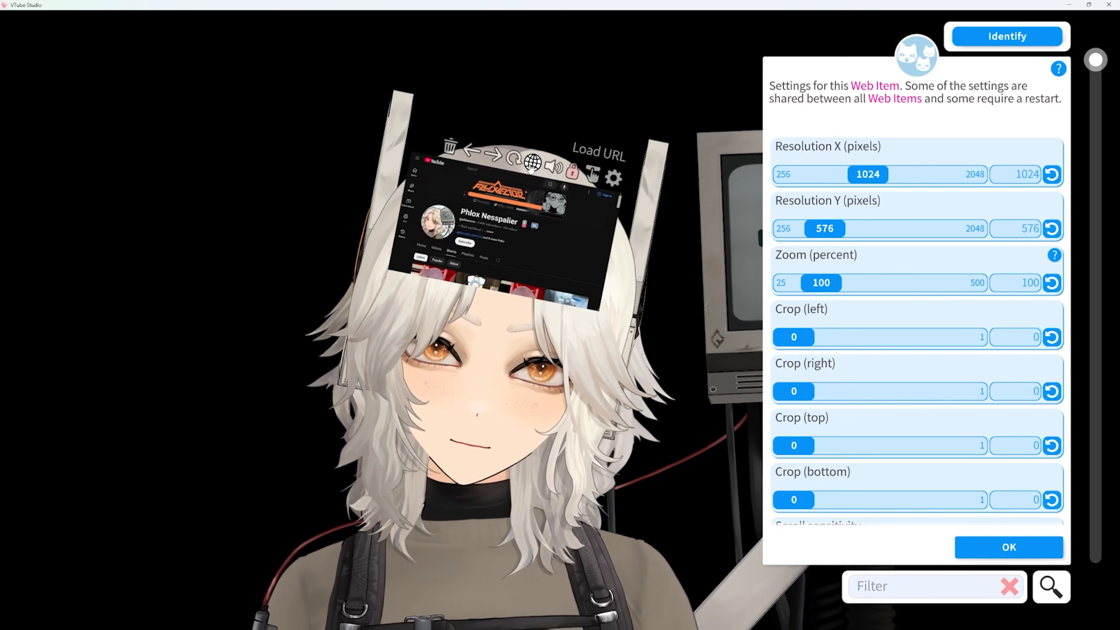
Try to load the local path of My Secret Folder in the Web Item.
{"action": "left_click", "coordinate": [529, 176]}
{"action": "key", "text": "ctrl+v"}
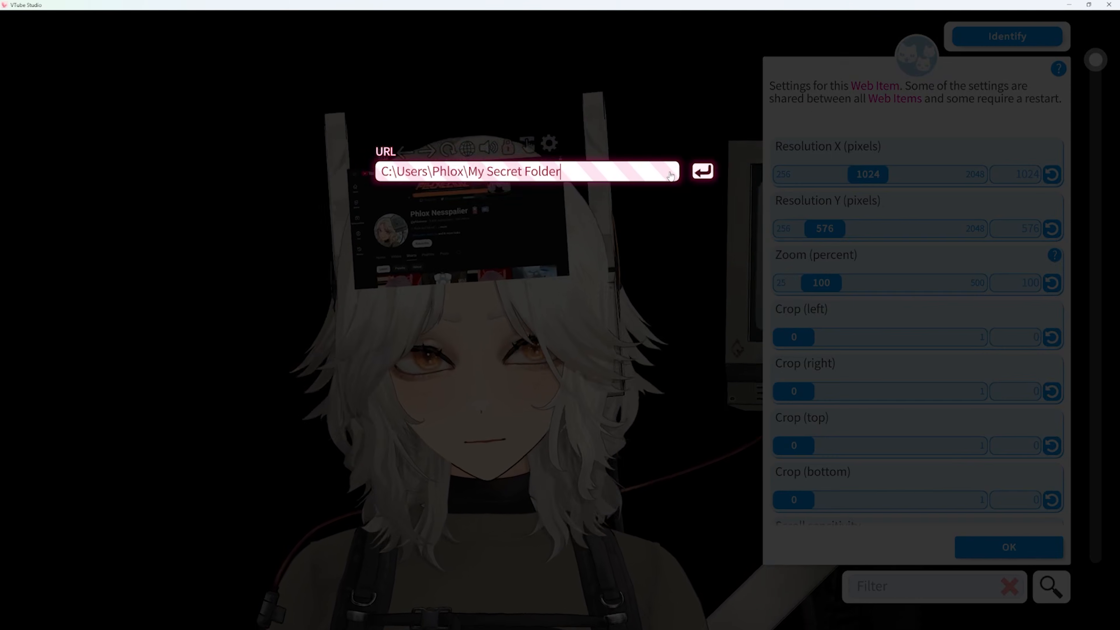
{"action": "left_click", "coordinate": [704, 174]}
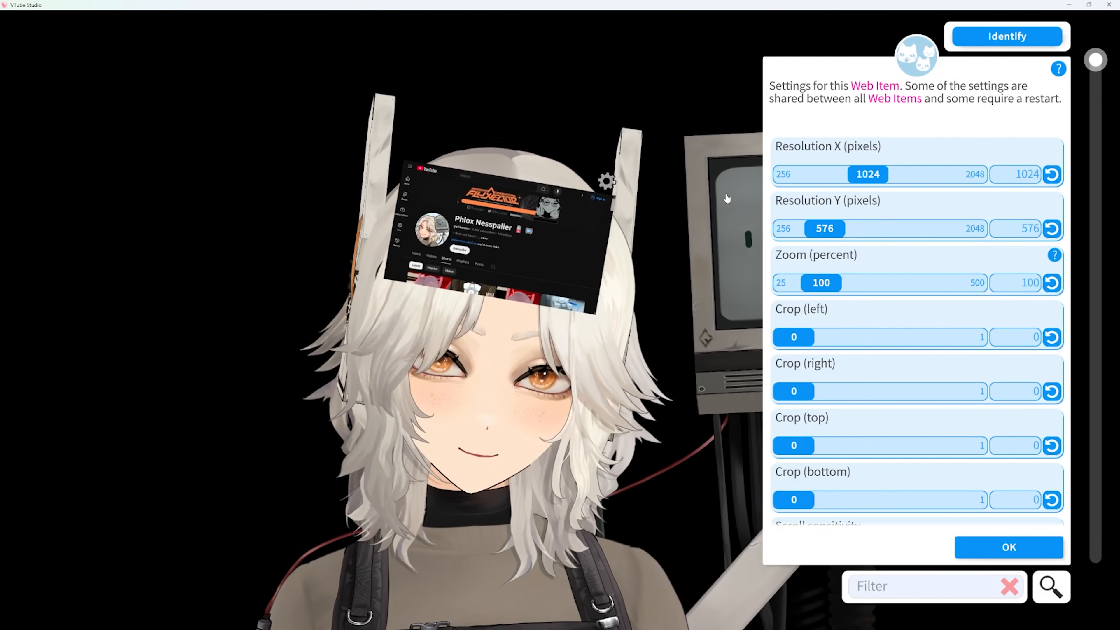
{"action": "mouse_move", "coordinate": [426, 169]}
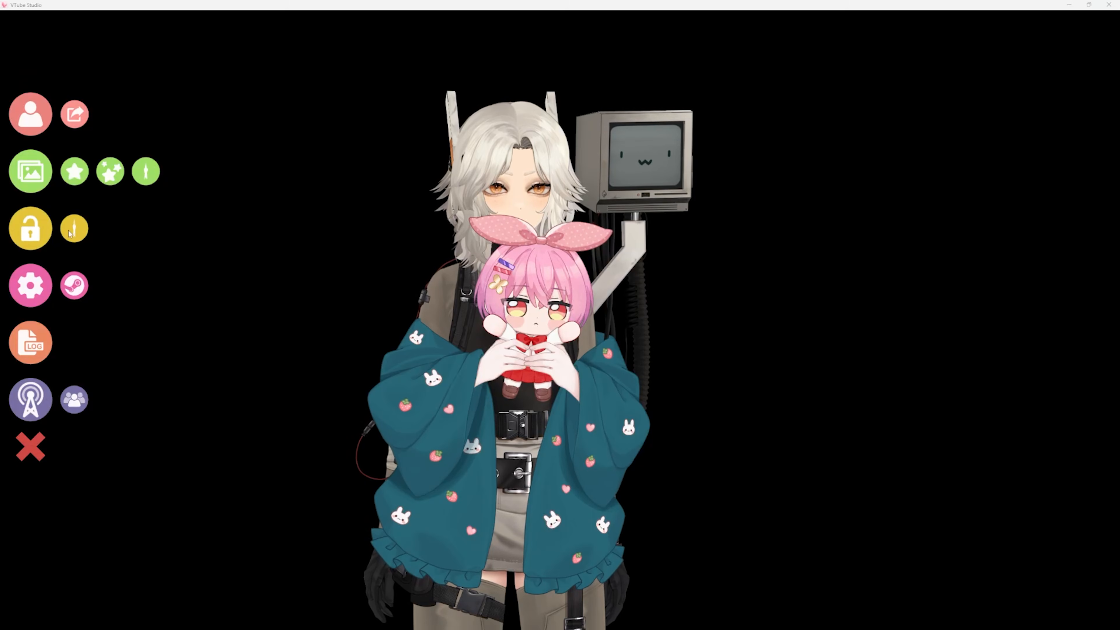
Unlock all items, discard the Akari Blanket item and remove all remaining items from the scene.
{"action": "left_click", "coordinate": [75, 230]}
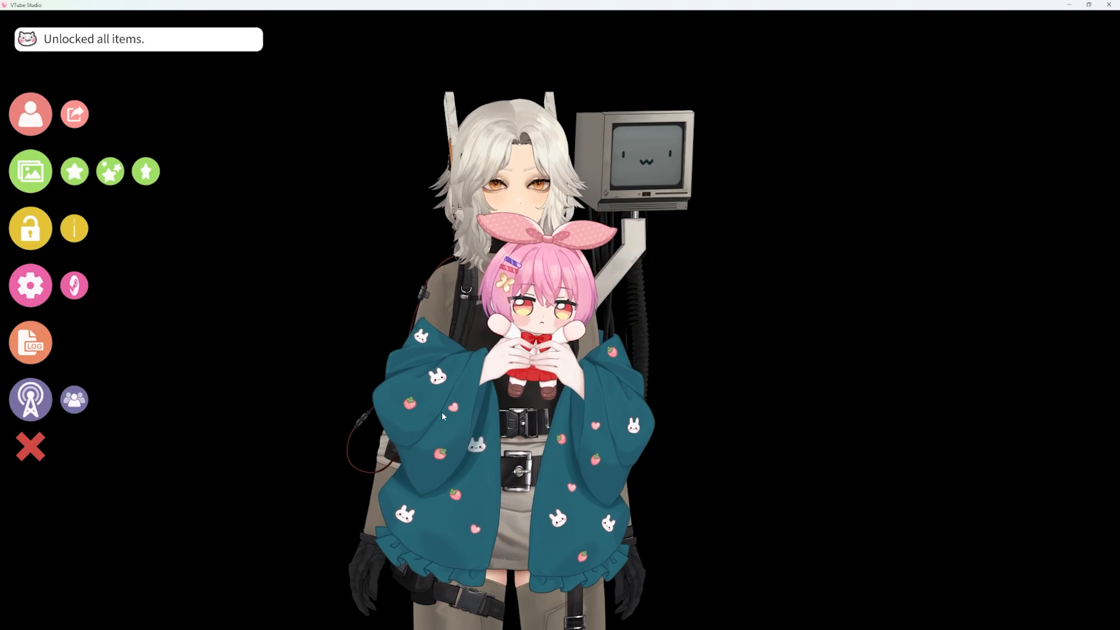
{"action": "left_click_drag", "start_coordinate": [442, 411], "coordinate": [1073, 601]}
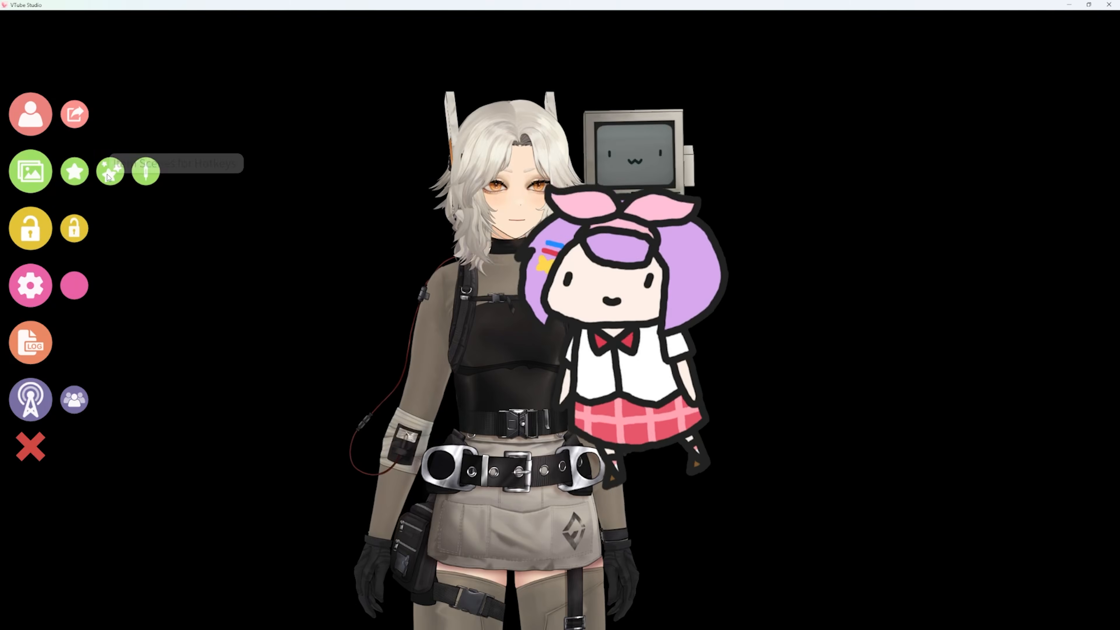
{"action": "left_click", "coordinate": [75, 173]}
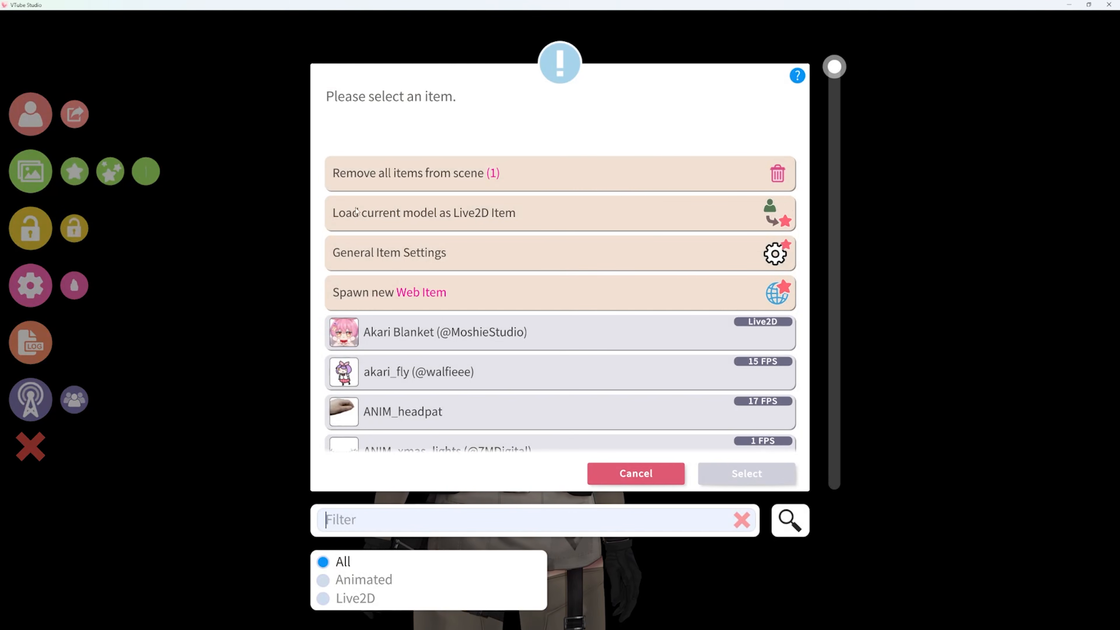
{"action": "left_click", "coordinate": [421, 182]}
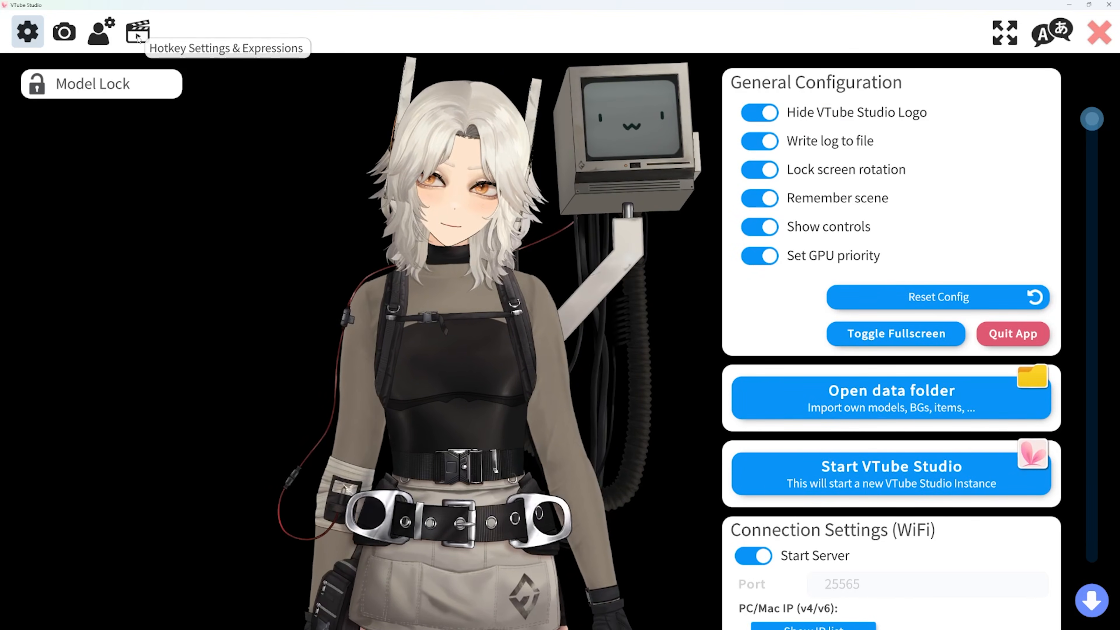
Open the model's hotkey and expression settings.
{"action": "left_click", "coordinate": [138, 38]}
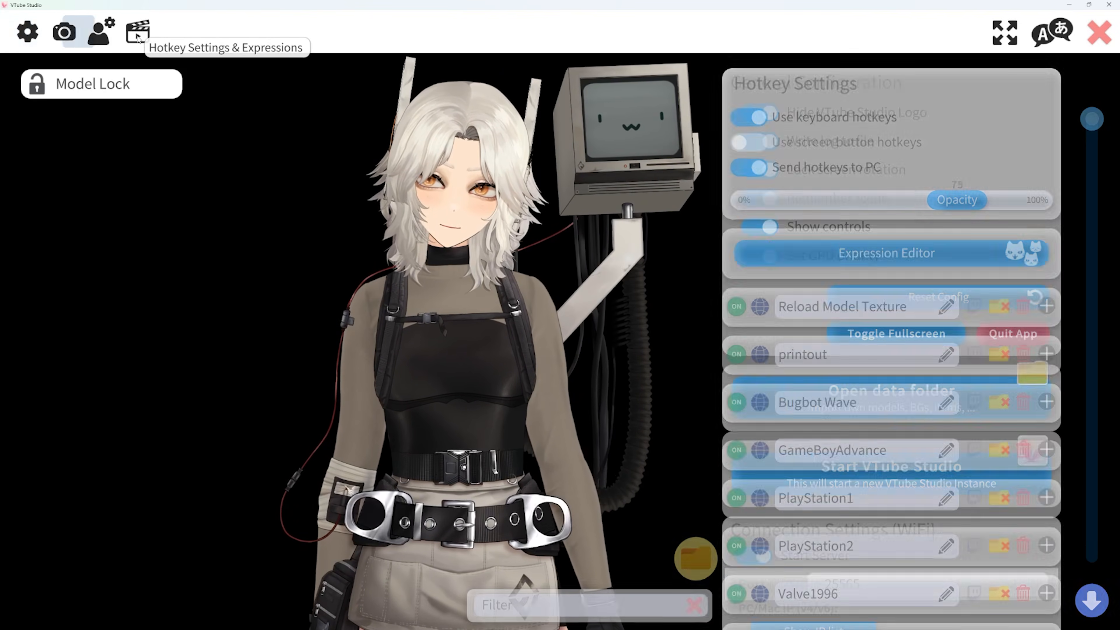
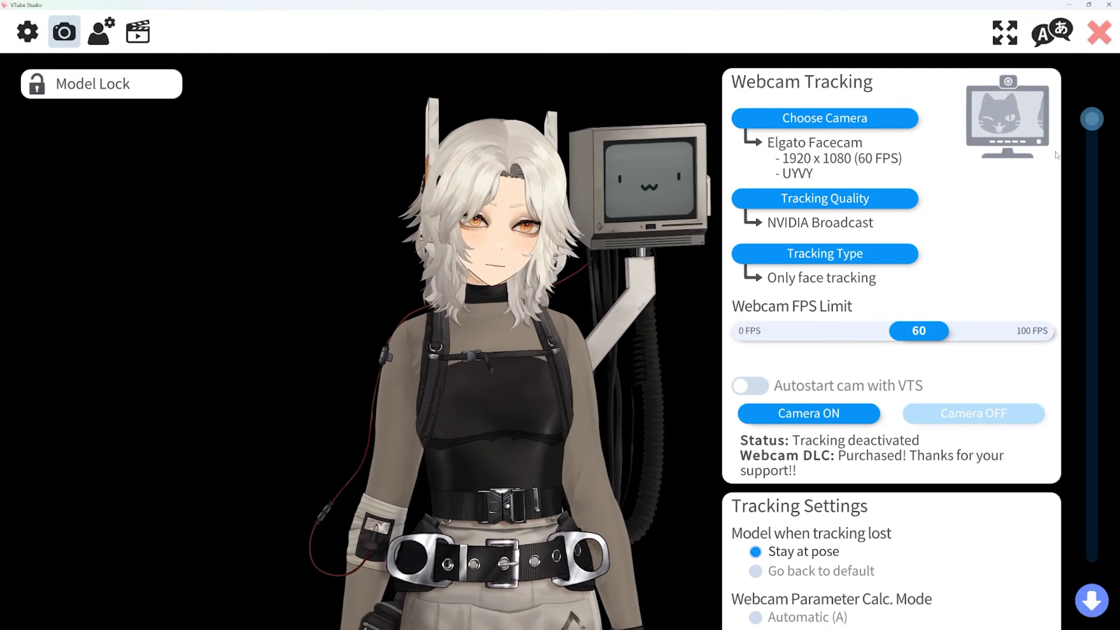
Record a Live2D animation of the model and save it as dumbass animation.
{"action": "scroll", "coordinate": [760, 495], "scroll_direction": "down", "scroll_amount": 10}
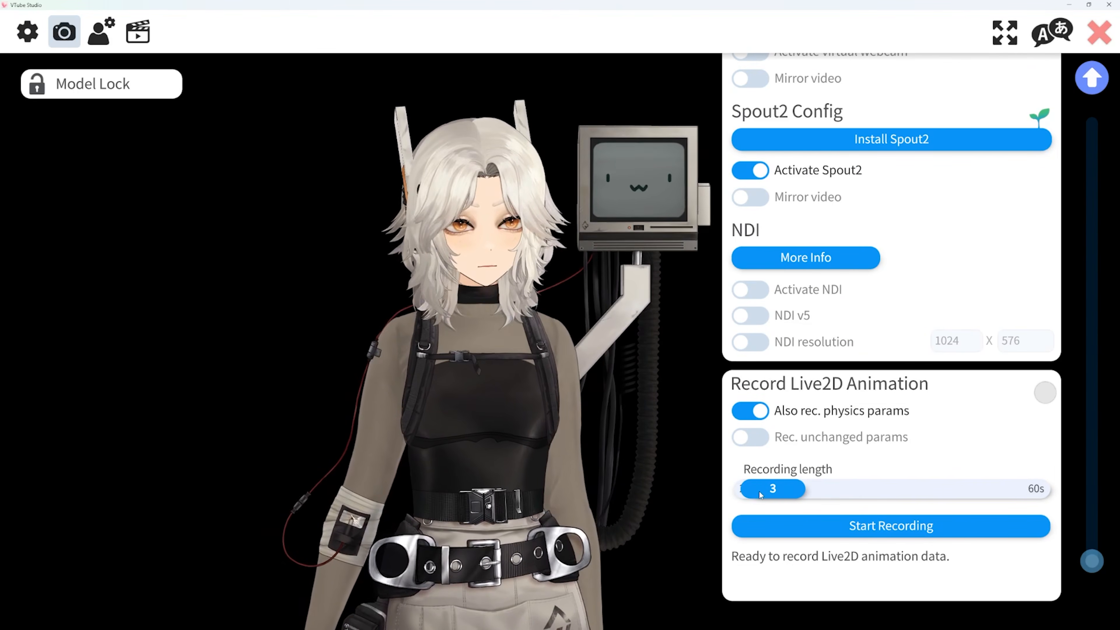
{"action": "left_click", "coordinate": [861, 528]}
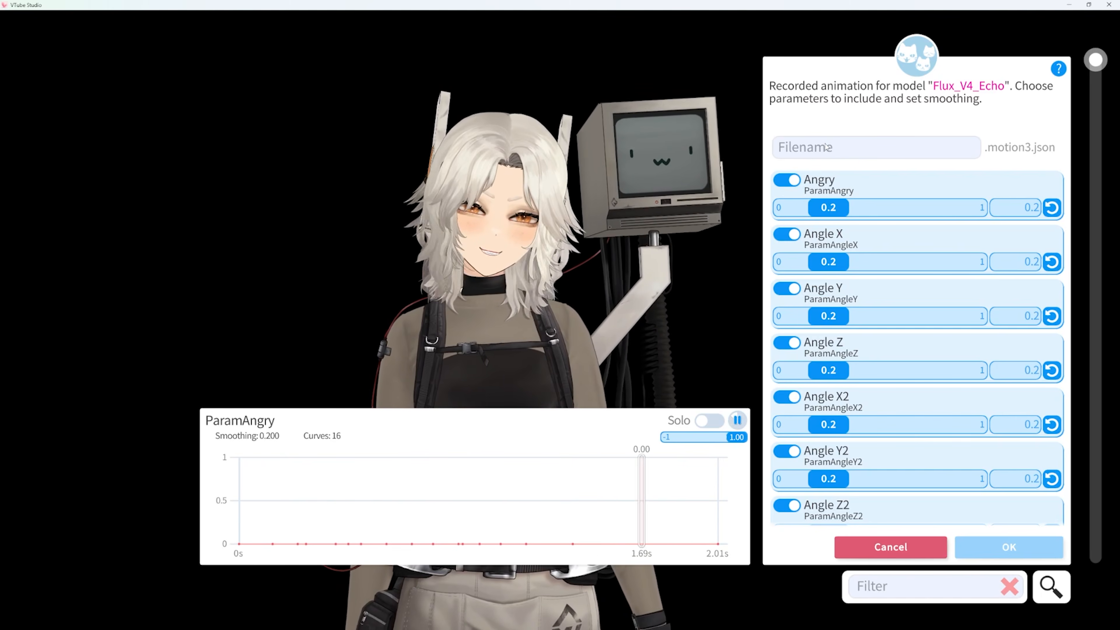
{"action": "type", "text": "dumbass animation"}
{"action": "key", "text": "Return"}
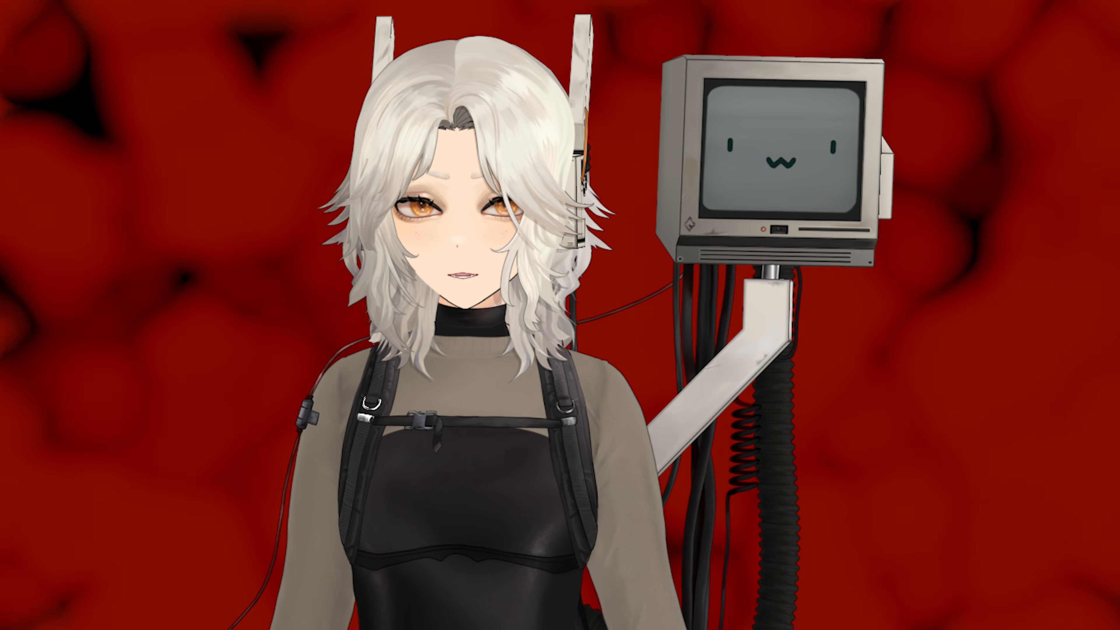
Look through the available hotkey actions and choose Move Model as the new hotkey's action.
{"action": "scroll", "coordinate": [431, 374], "scroll_direction": "down", "scroll_amount": 10}
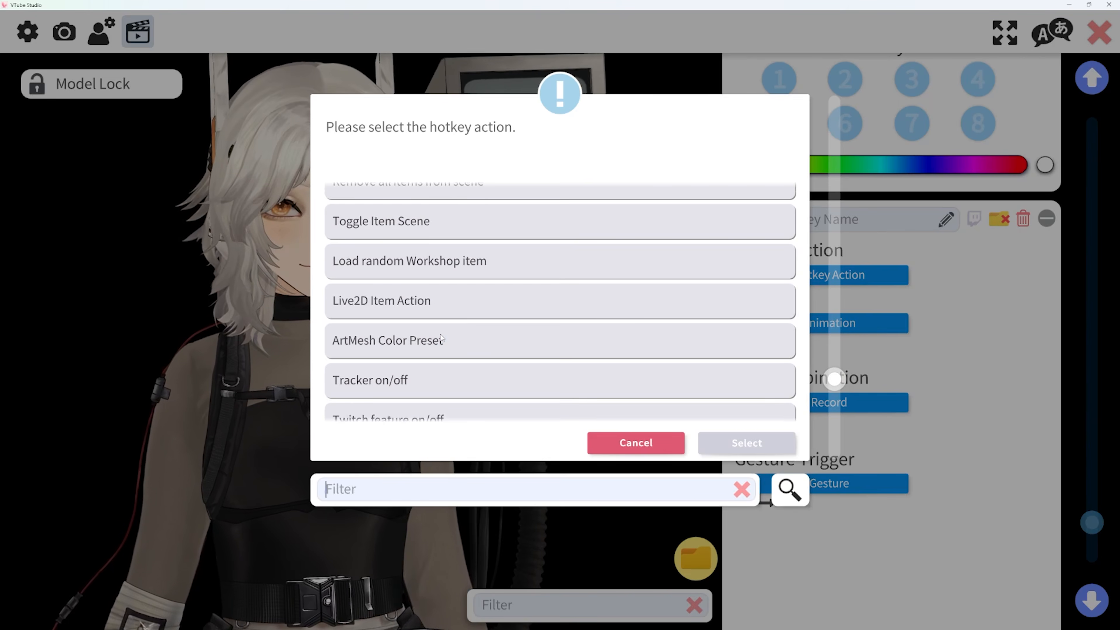
{"action": "scroll", "coordinate": [440, 340], "scroll_direction": "up", "scroll_amount": 3}
{"action": "scroll", "coordinate": [480, 326], "scroll_direction": "down", "scroll_amount": 7}
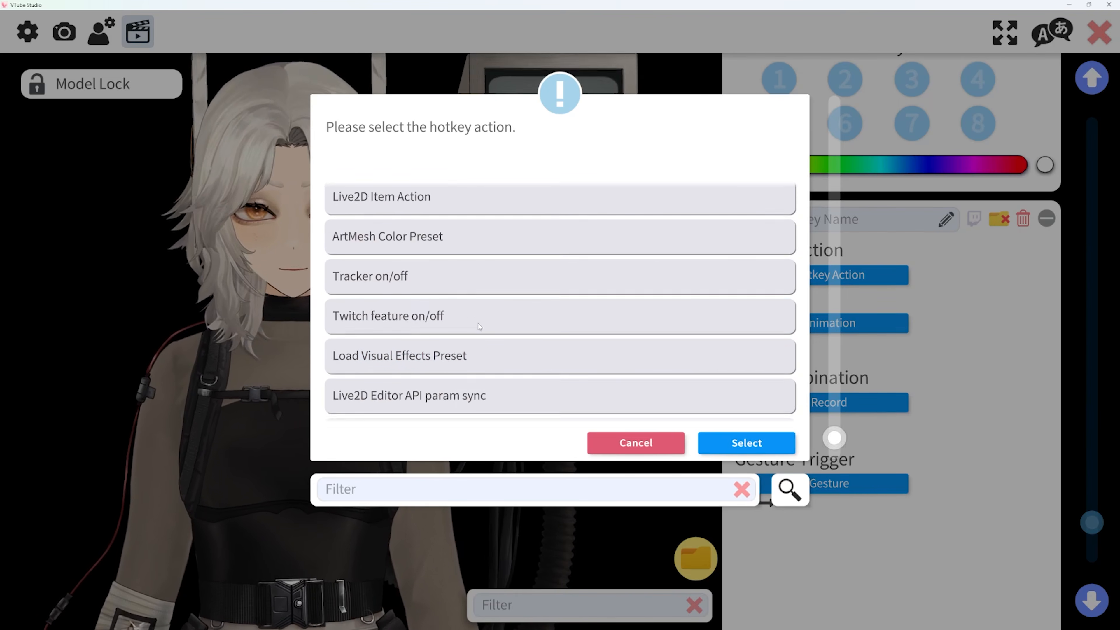
{"action": "left_click", "coordinate": [415, 327]}
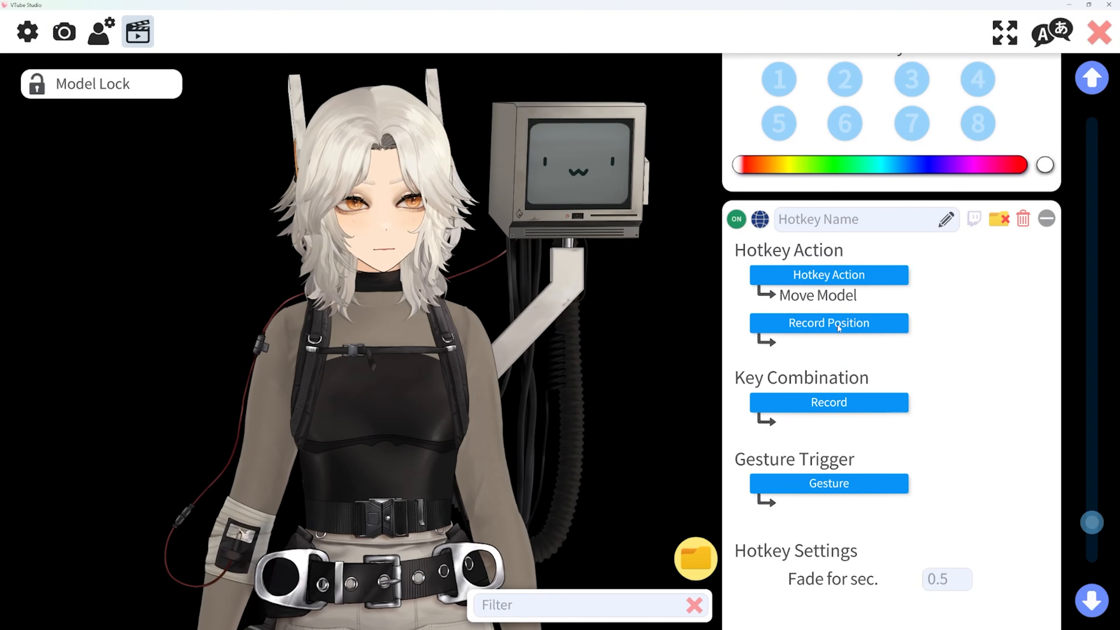
Record a close-up model position for the Move Model hotkey and assign numpad 2 to the SMOL position hotkey.
{"action": "left_click_drag", "start_coordinate": [346, 362], "coordinate": [205, 408]}
{"action": "scroll", "coordinate": [275, 392], "scroll_direction": "up", "scroll_amount": 5}
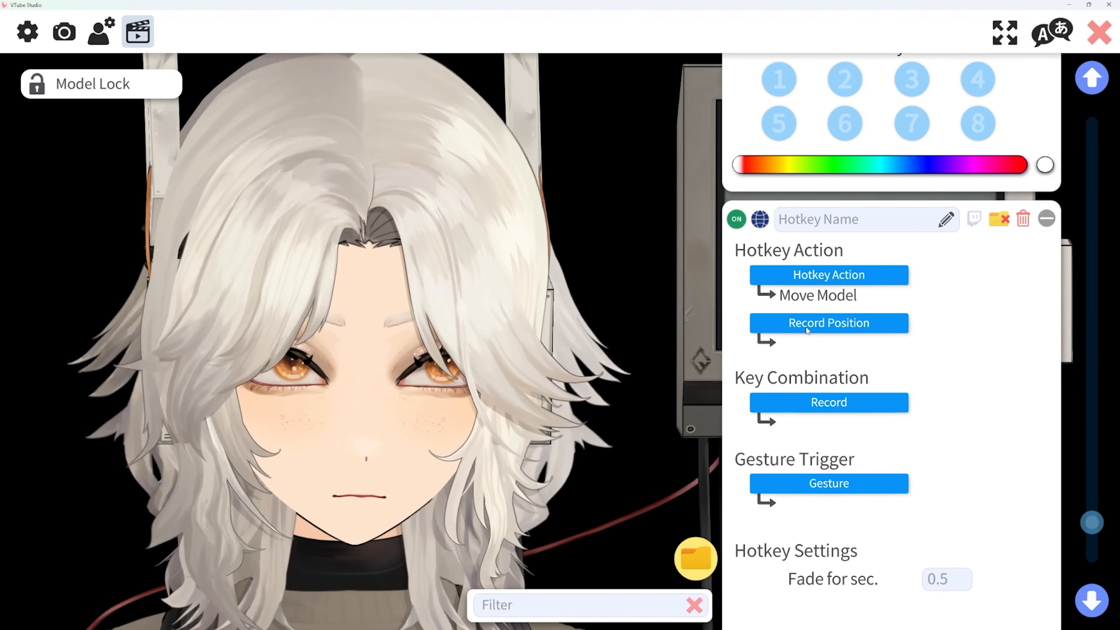
{"action": "left_click", "coordinate": [808, 325]}
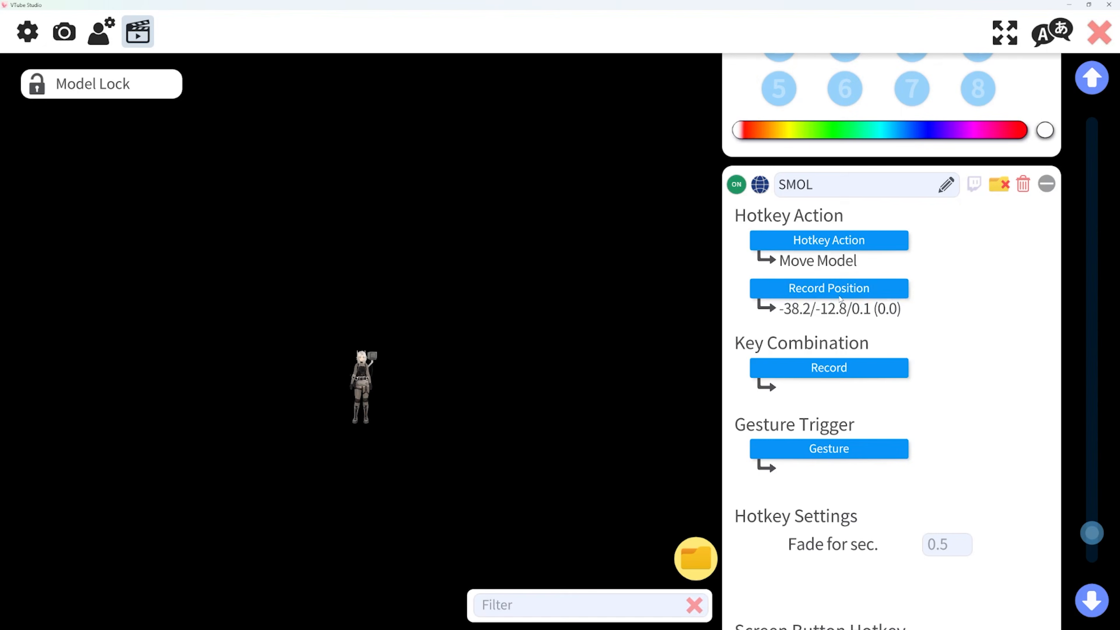
{"action": "left_click", "coordinate": [769, 379]}
{"action": "key", "text": "KP_2"}
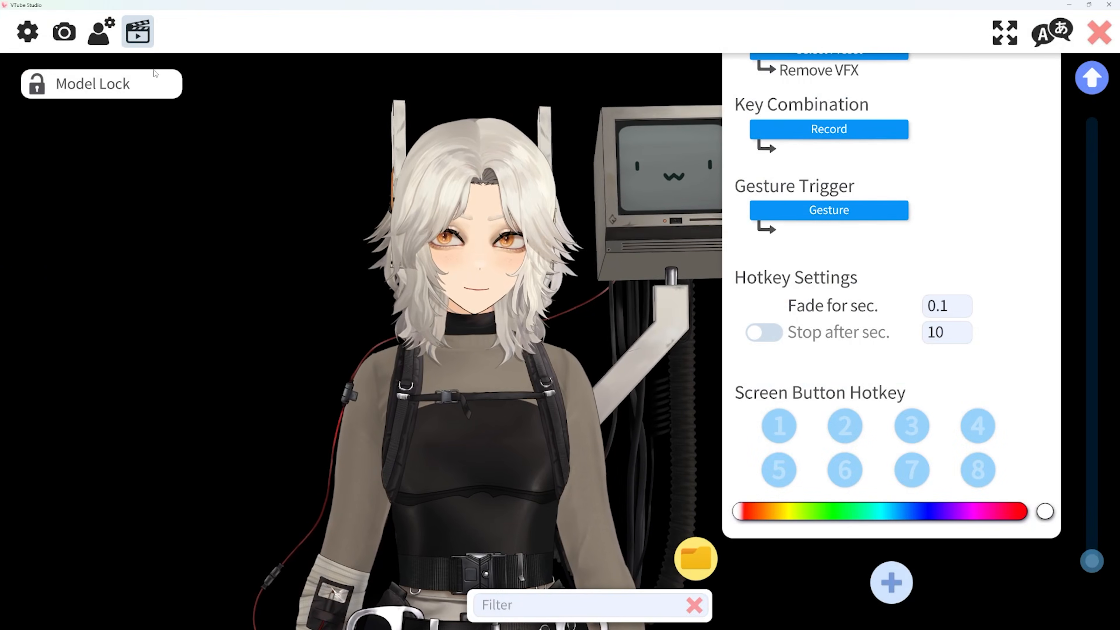
Turn on display lighting from display 2 and reposition the model in the scene.
{"action": "left_click", "coordinate": [64, 33]}
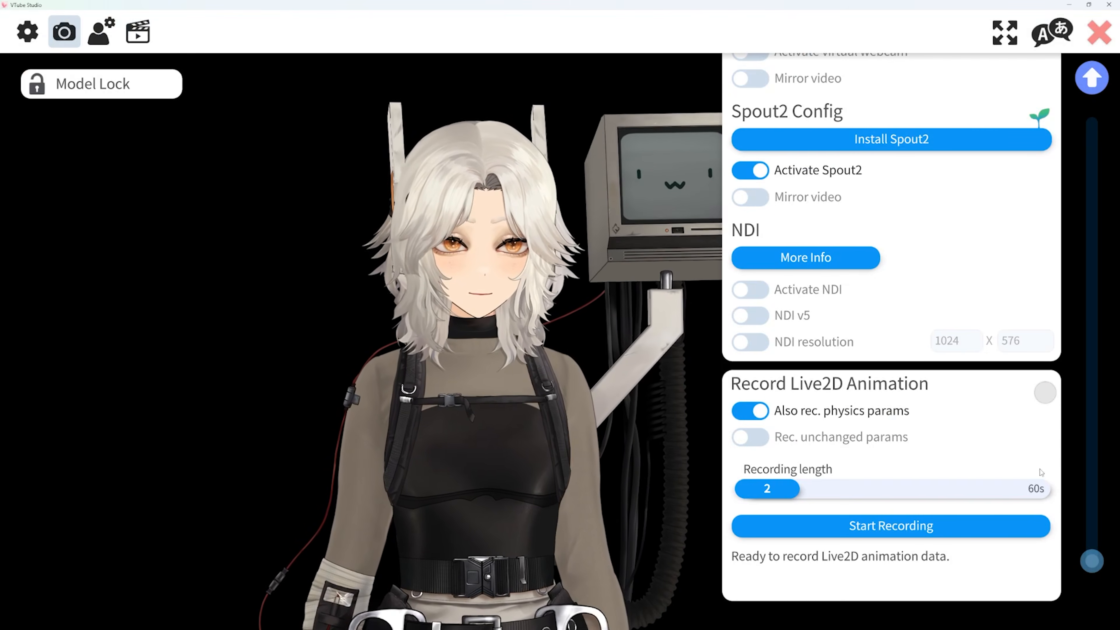
{"action": "scroll", "coordinate": [1041, 472], "scroll_direction": "up", "scroll_amount": 10}
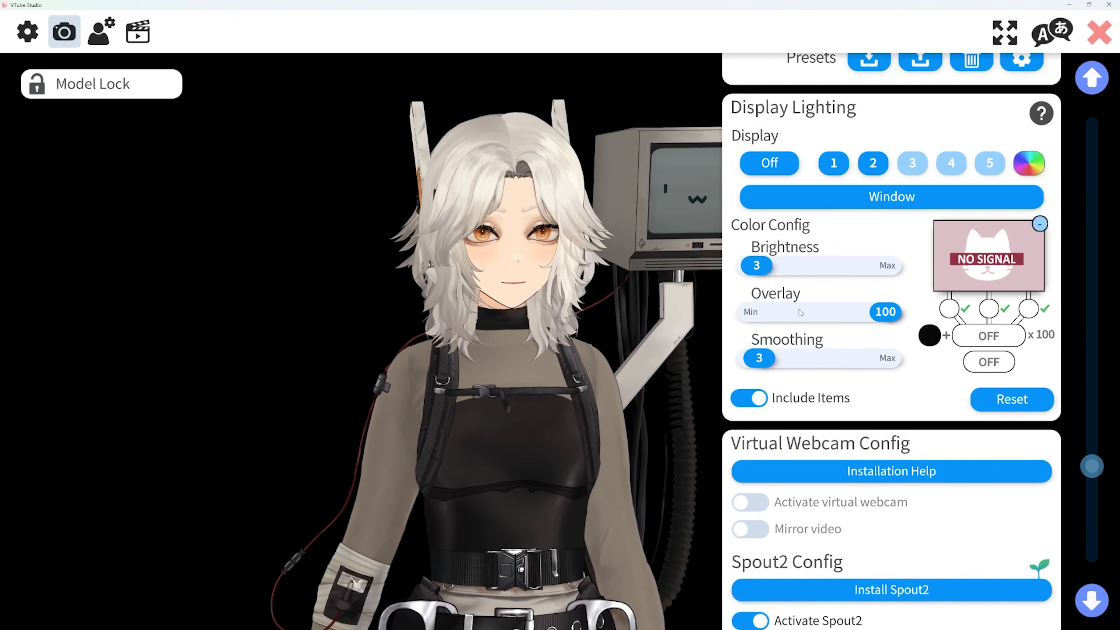
{"action": "left_click", "coordinate": [873, 164]}
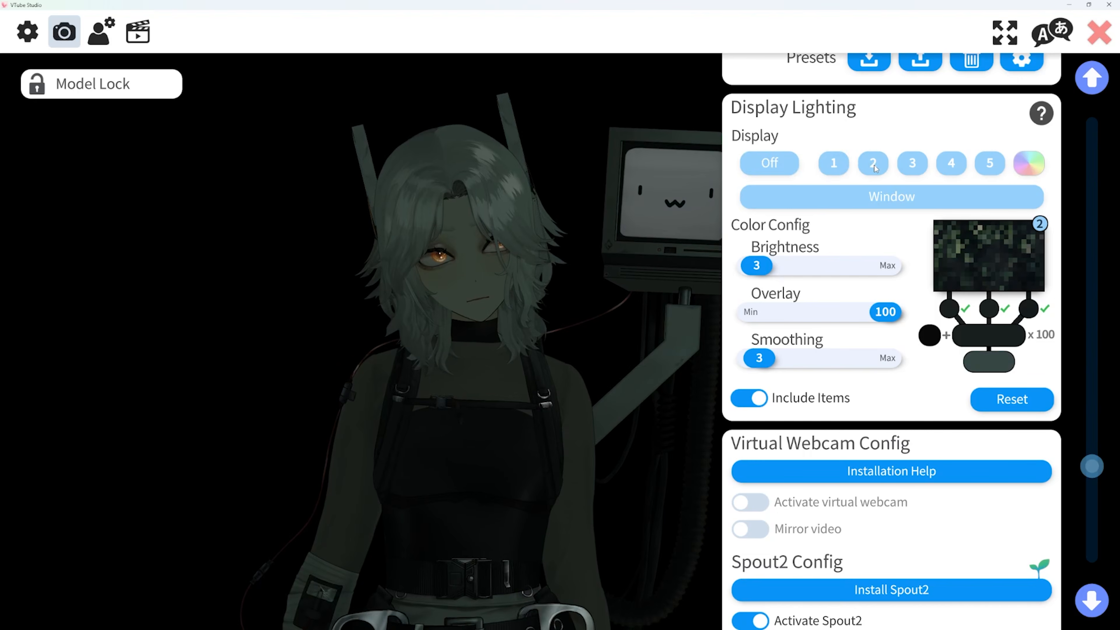
{"action": "left_click_drag", "start_coordinate": [505, 346], "coordinate": [353, 354]}
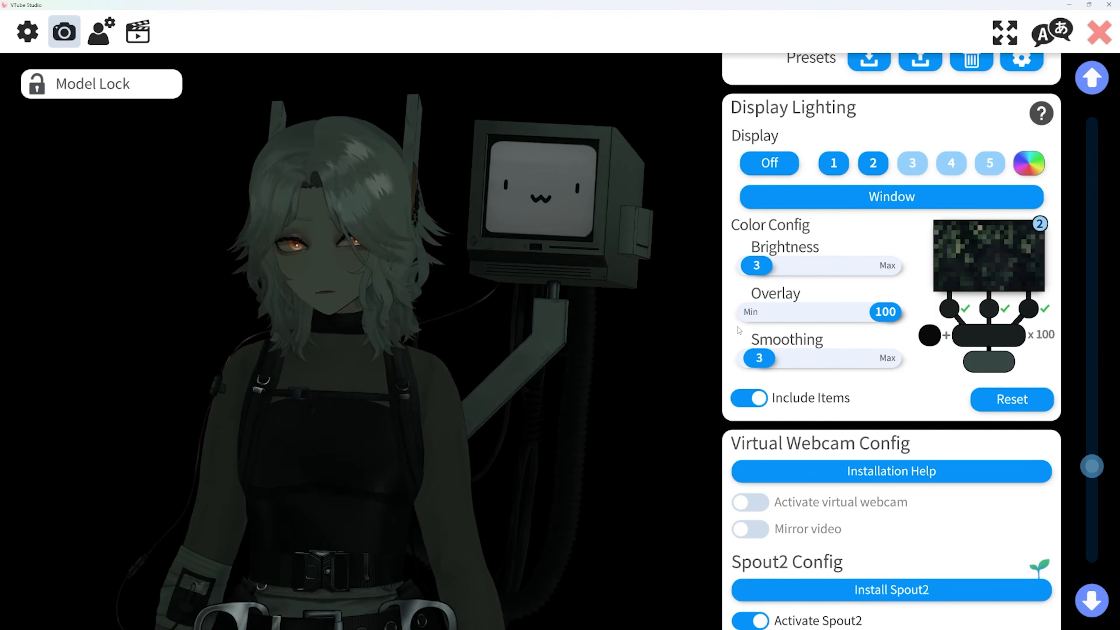
Set the display lighting to brightness 10, overlay 100 and smoothing 6.
{"action": "left_click_drag", "start_coordinate": [757, 267], "coordinate": [768, 267]}
{"action": "mouse_move", "coordinate": [893, 316]}
{"action": "left_mouse_down"}
{"action": "mouse_move", "coordinate": [872, 317]}
{"action": "mouse_move", "coordinate": [896, 315]}
{"action": "left_mouse_up"}
{"action": "scroll", "coordinate": [757, 356], "scroll_direction": "down", "scroll_amount": 1}
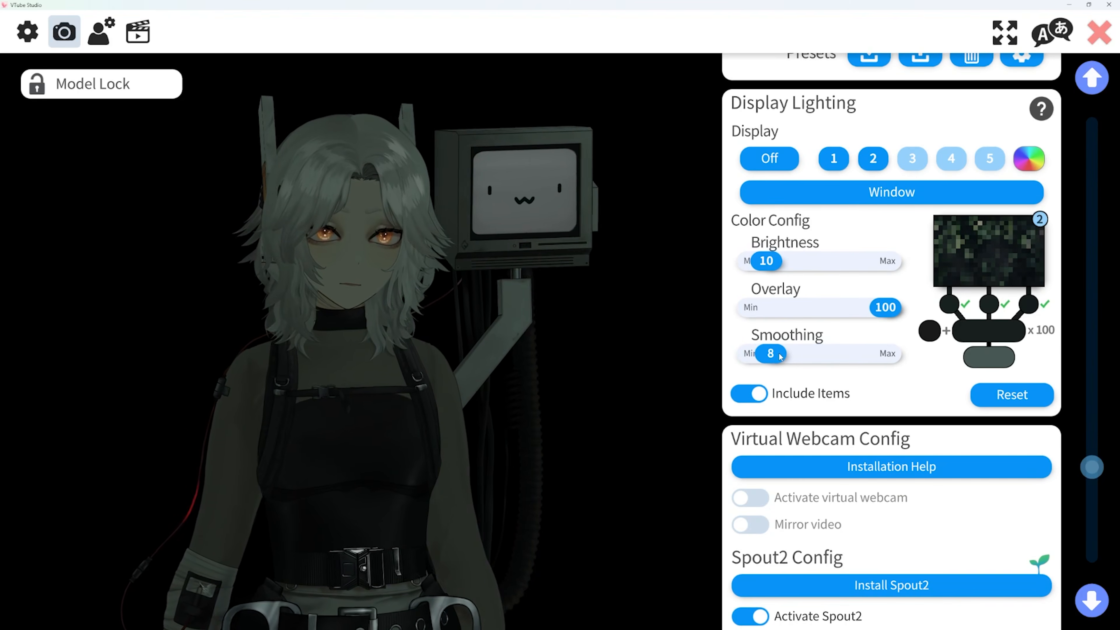
{"action": "left_click_drag", "start_coordinate": [759, 355], "coordinate": [769, 353]}
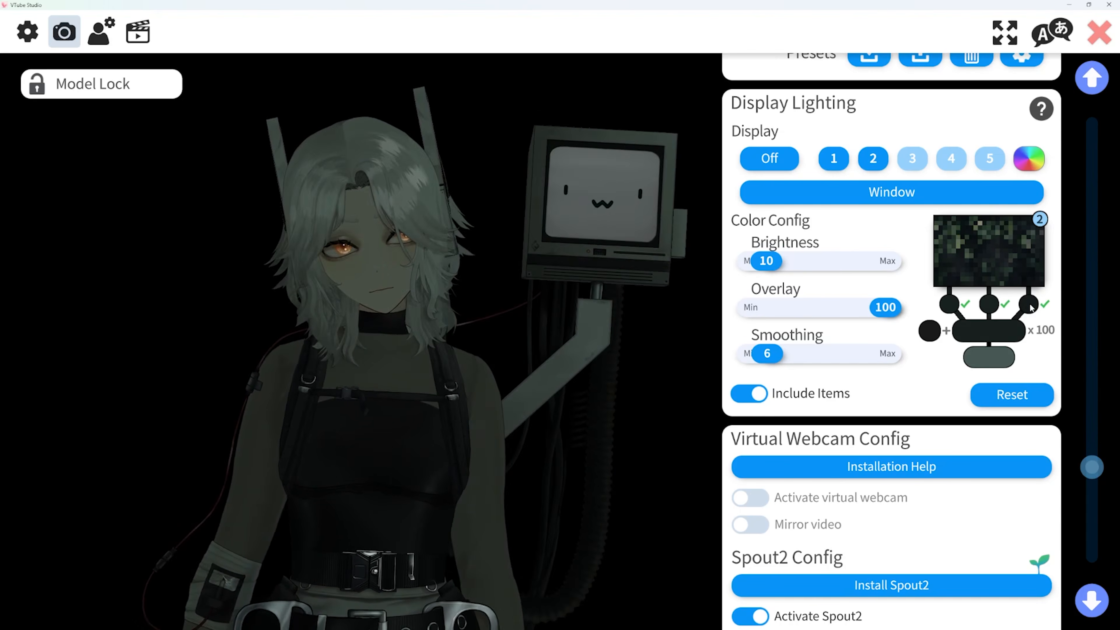
Customize scene lighting for the model's bang ArtMeshes, lowering the lighting amount on RightBang1 to about 0.13.
{"action": "left_click", "coordinate": [101, 32]}
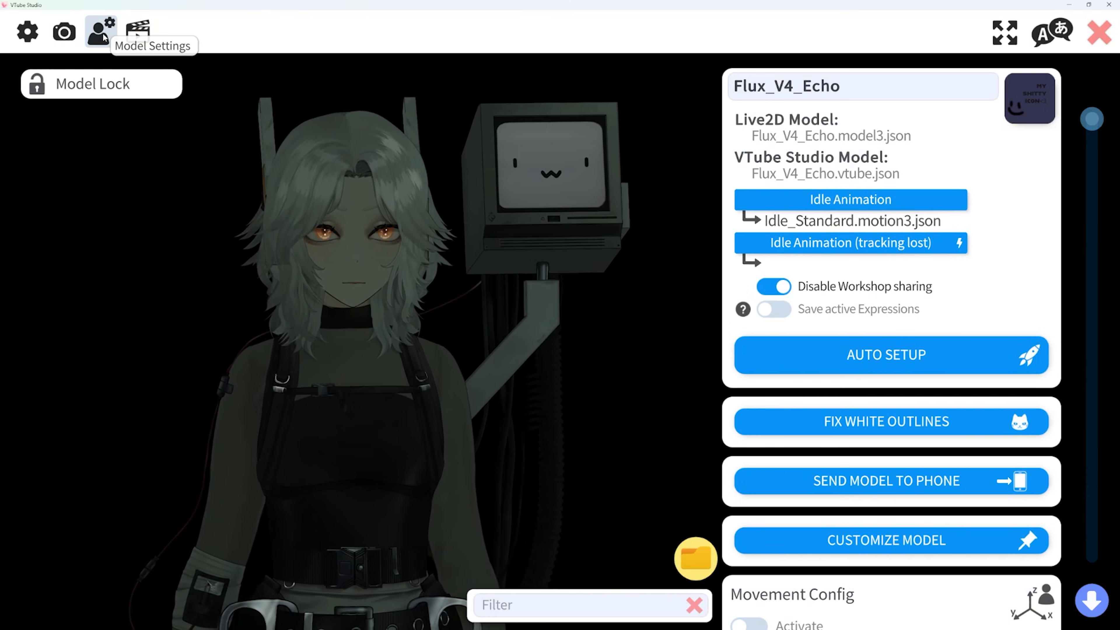
{"action": "left_click", "coordinate": [873, 554]}
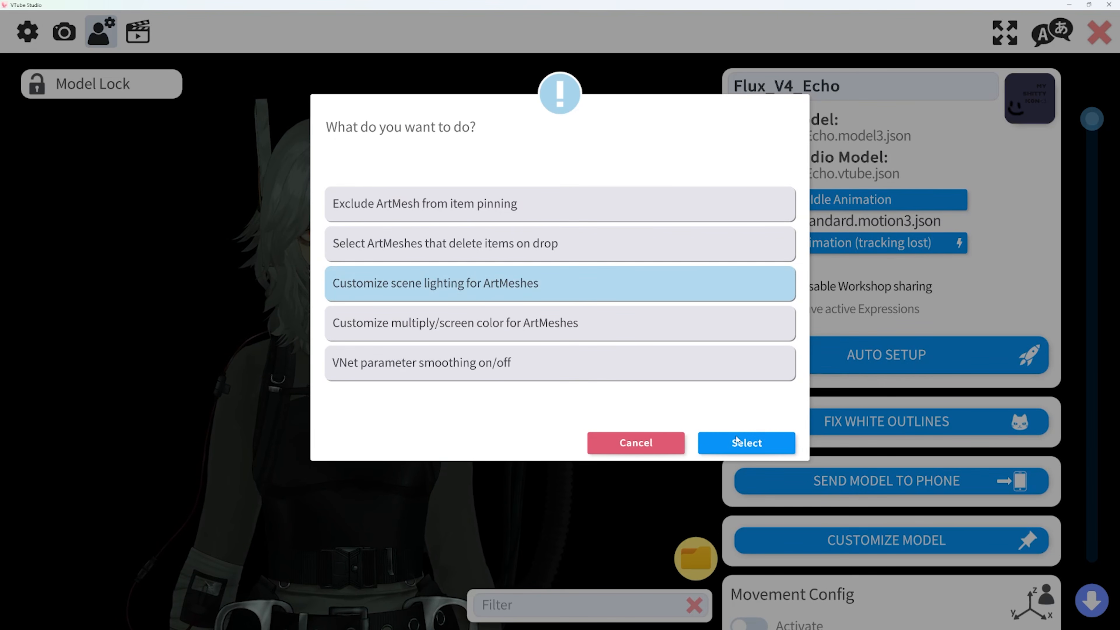
{"action": "left_click", "coordinate": [741, 447]}
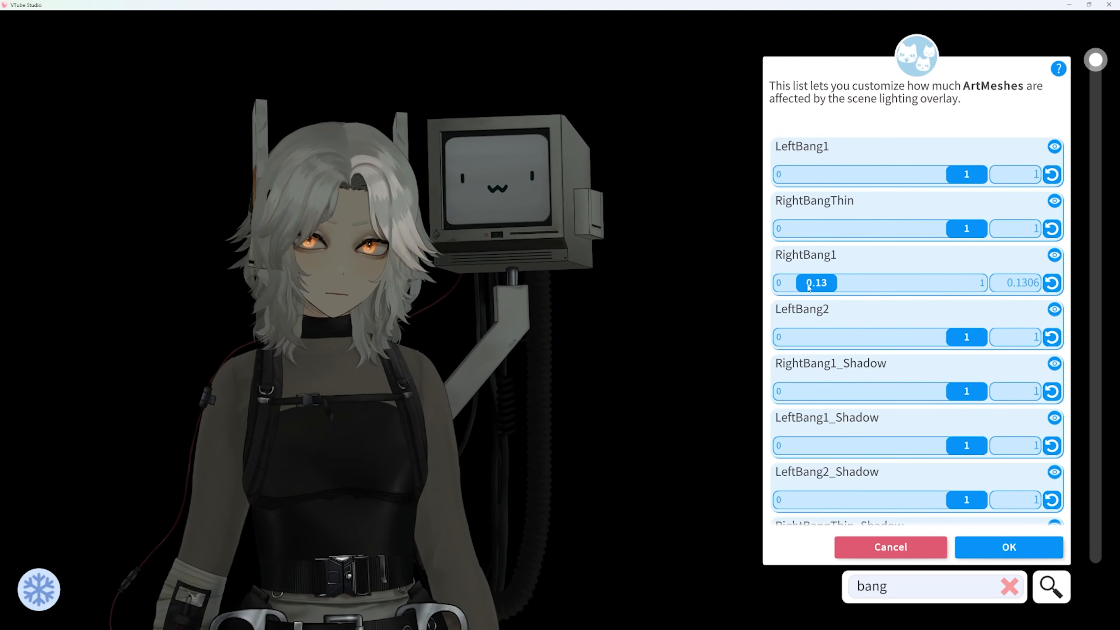
{"action": "left_click_drag", "start_coordinate": [865, 175], "coordinate": [814, 185]}
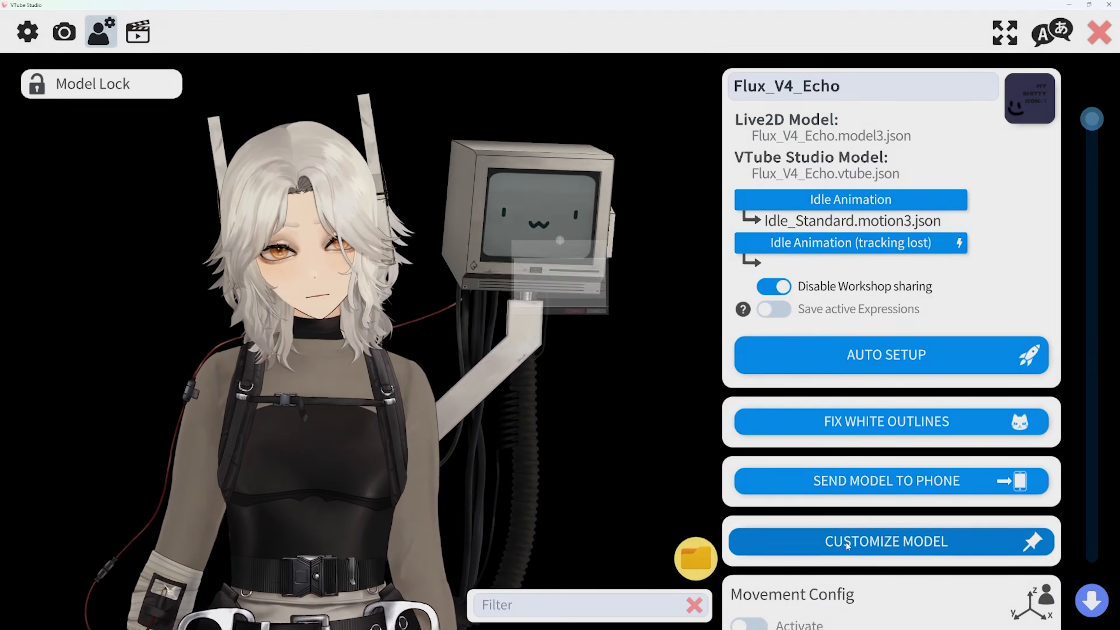
Start customizing multiply and screen colors for ArtMeshes, filter the list by bugbot and enable a custom color for Bugbot_Front.
{"action": "left_click", "coordinate": [847, 546]}
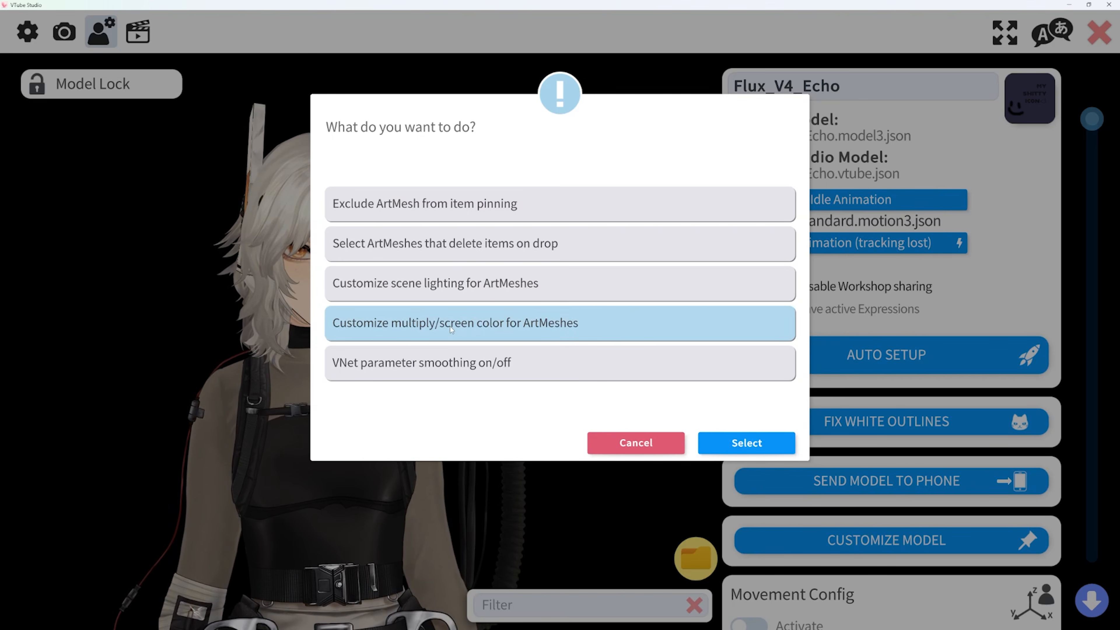
{"action": "left_click", "coordinate": [746, 443]}
{"action": "left_click", "coordinate": [897, 589]}
{"action": "type", "text": "b"}
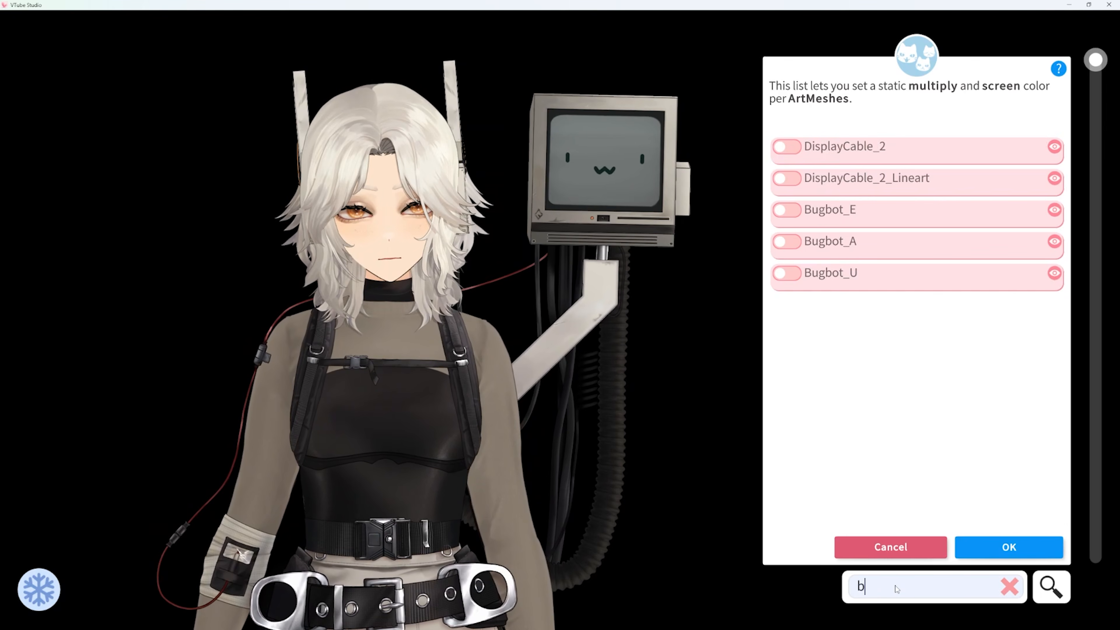
{"action": "type", "text": "ugbot"}
{"action": "scroll", "coordinate": [808, 326], "scroll_direction": "down", "scroll_amount": 1}
{"action": "left_click", "coordinate": [796, 323]}
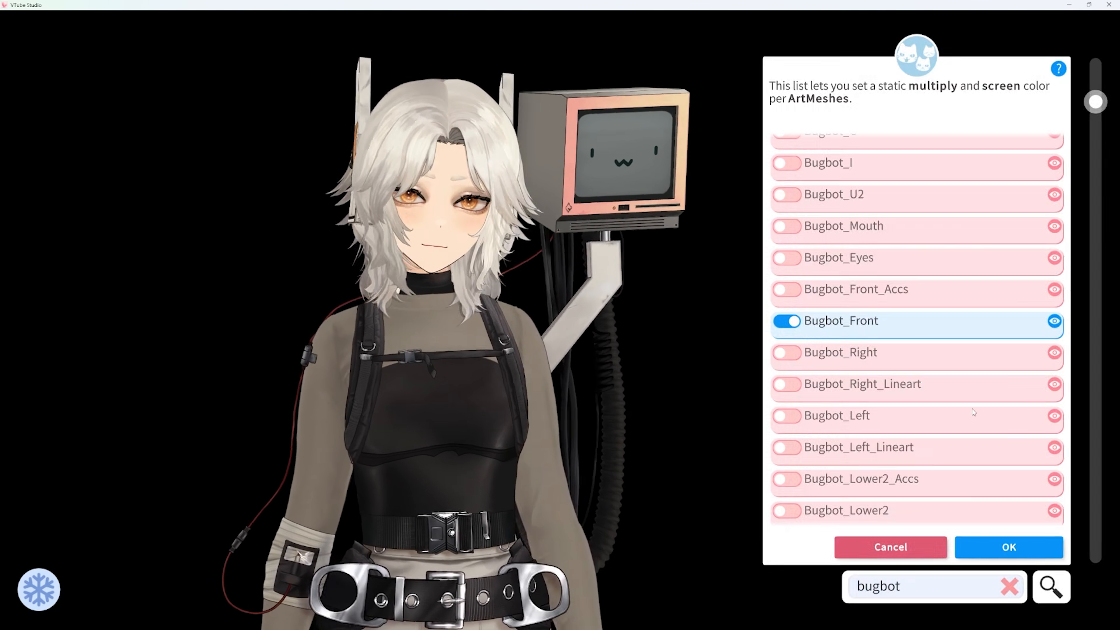
Enable custom colors for Bugbot_Right and Bugbot_Left and paste the last multiply and screen colors onto both.
{"action": "left_click", "coordinate": [797, 356]}
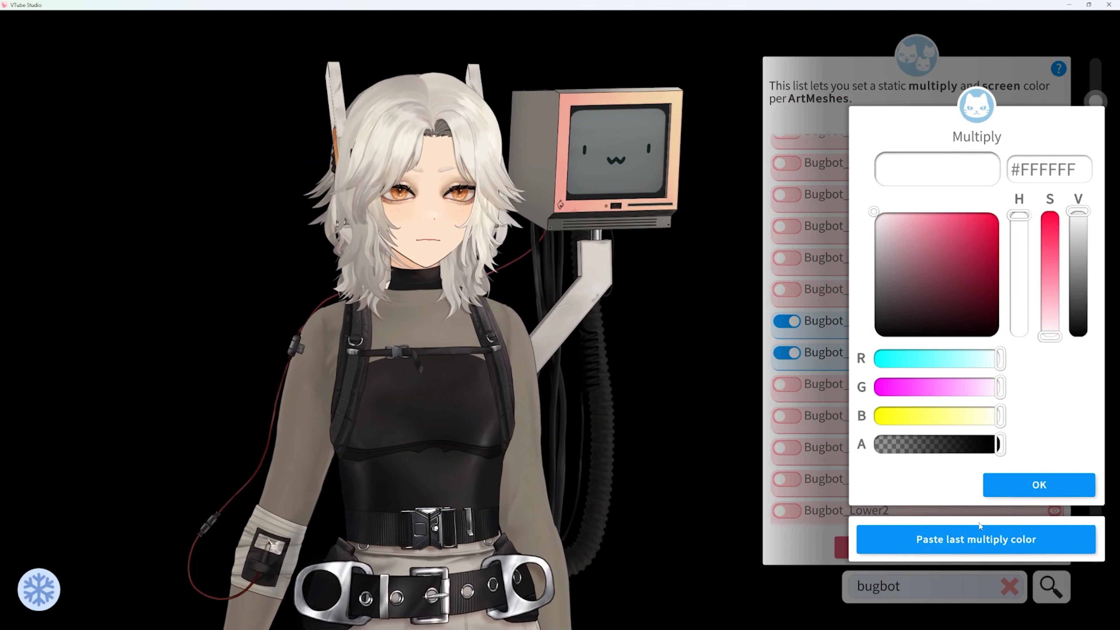
{"action": "left_click", "coordinate": [1059, 539]}
{"action": "left_click", "coordinate": [1038, 539]}
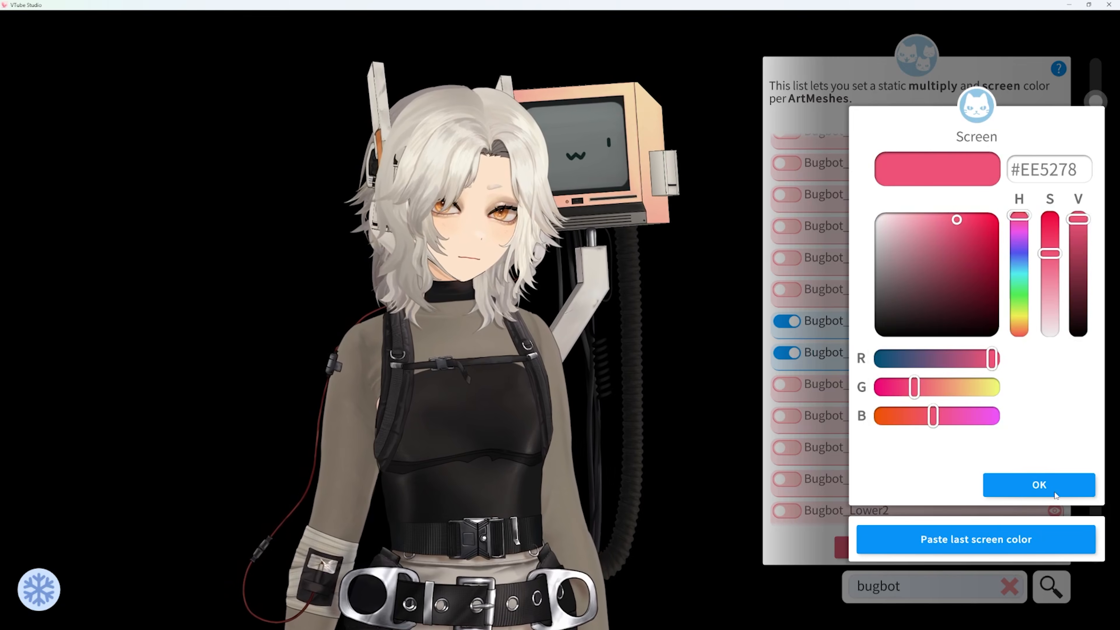
{"action": "left_click", "coordinate": [1040, 485]}
{"action": "left_click", "coordinate": [788, 416]}
{"action": "left_click", "coordinate": [1059, 539]}
{"action": "left_click", "coordinate": [1040, 484]}
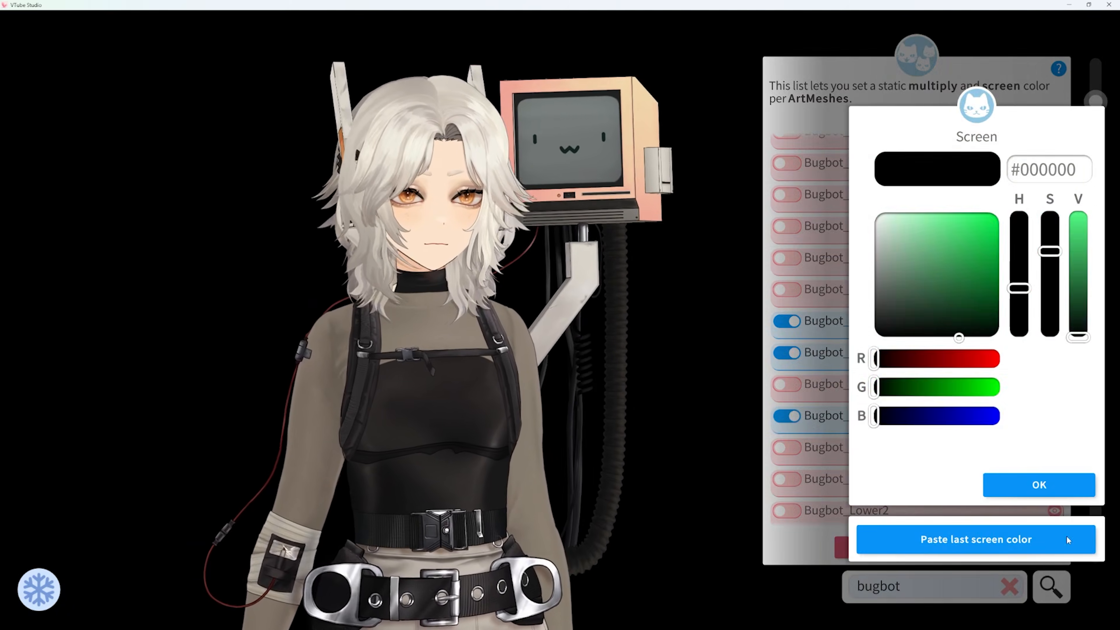
{"action": "left_click", "coordinate": [1068, 540]}
{"action": "left_click", "coordinate": [1039, 485]}
Apply the last multiply and screen colors to Bugbot_Lower2_Accs, Bugbot_Lower2 and further Bugbot ArtMeshes down the list.
{"action": "scroll", "coordinate": [856, 234], "scroll_direction": "down", "scroll_amount": 5}
{"action": "left_click", "coordinate": [788, 245]}
{"action": "left_click", "coordinate": [1059, 539]}
{"action": "left_click", "coordinate": [1039, 485]}
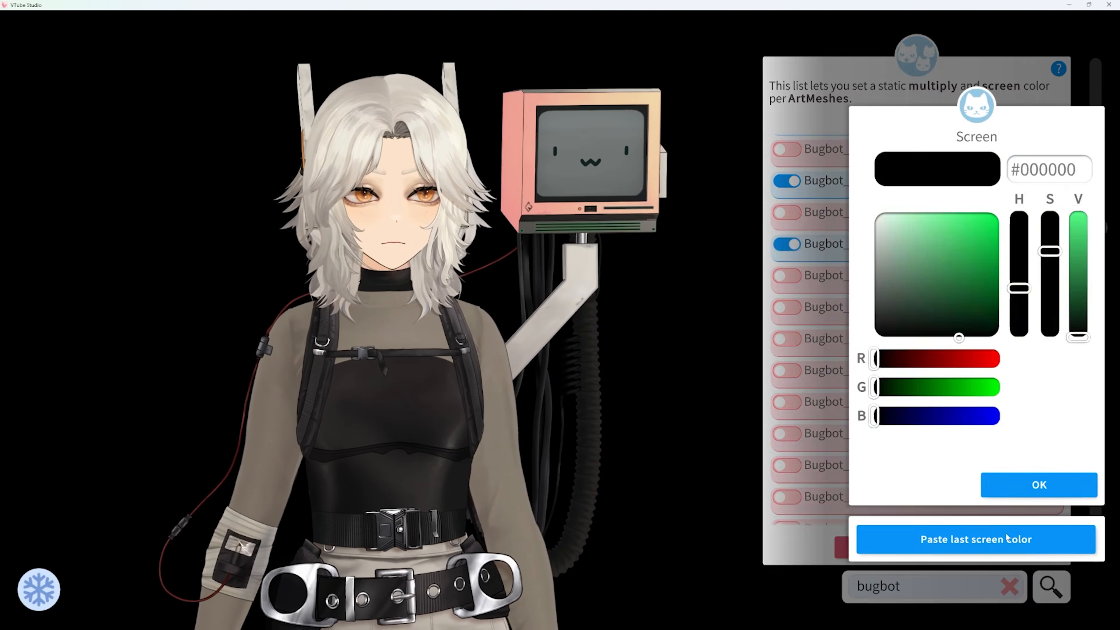
{"action": "left_click", "coordinate": [787, 276]}
{"action": "left_click", "coordinate": [1040, 485]}
{"action": "left_click", "coordinate": [788, 339]}
{"action": "left_click", "coordinate": [788, 403]}
{"action": "scroll", "coordinate": [812, 402], "scroll_direction": "down", "scroll_amount": 1}
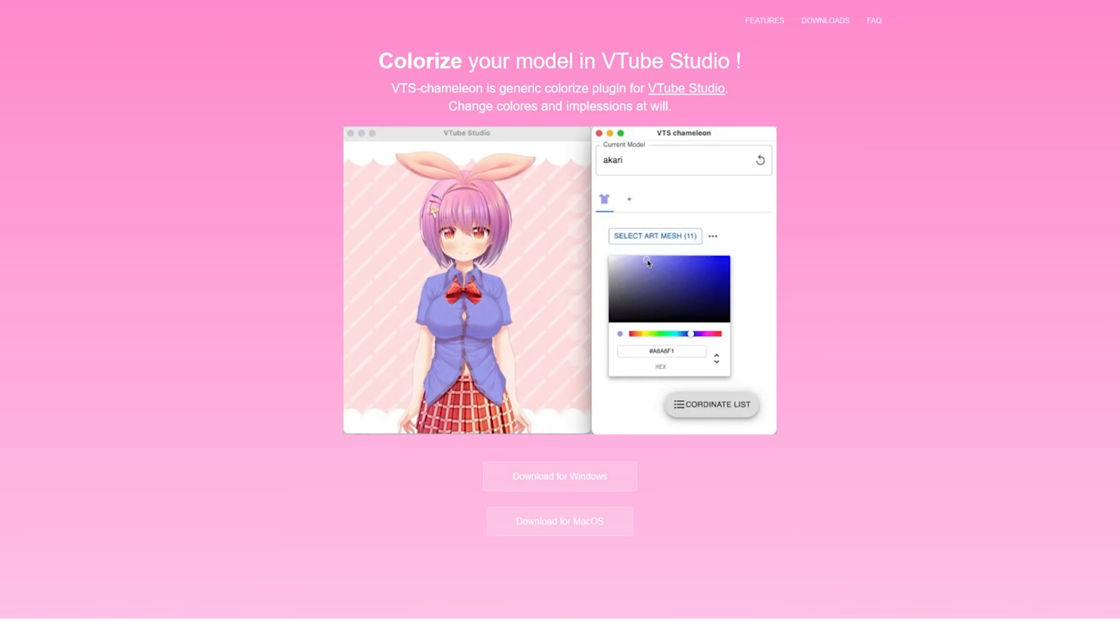
Look through the feature descriptions on the VTS-chameleon web page.
{"action": "scroll", "coordinate": [264, 176], "scroll_direction": "down", "scroll_amount": 10}
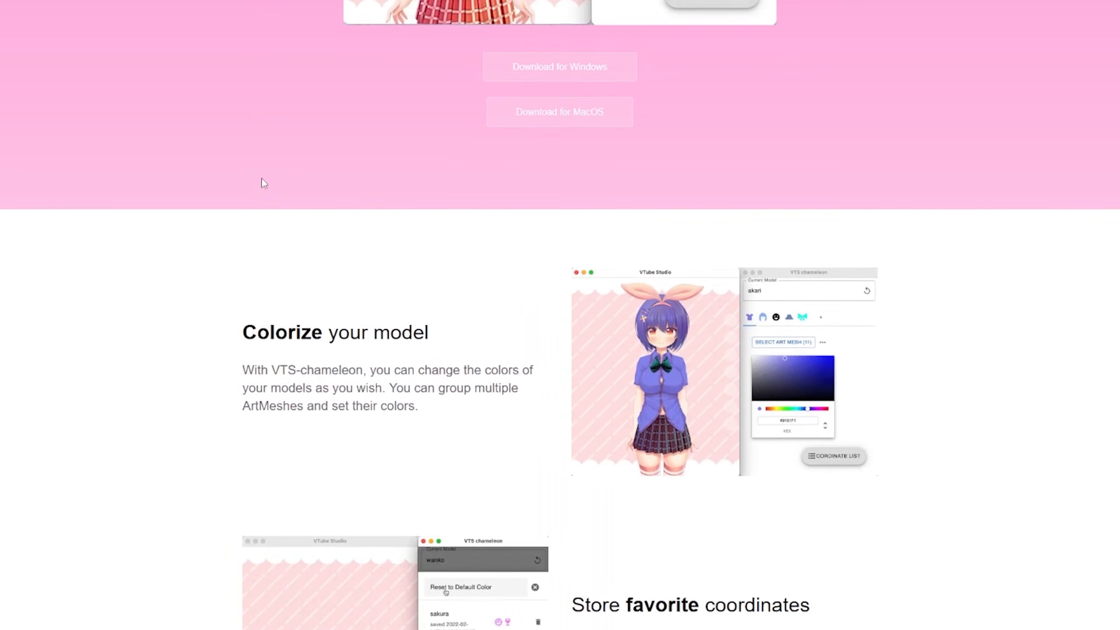
{"action": "scroll", "coordinate": [262, 179], "scroll_direction": "down", "scroll_amount": 8}
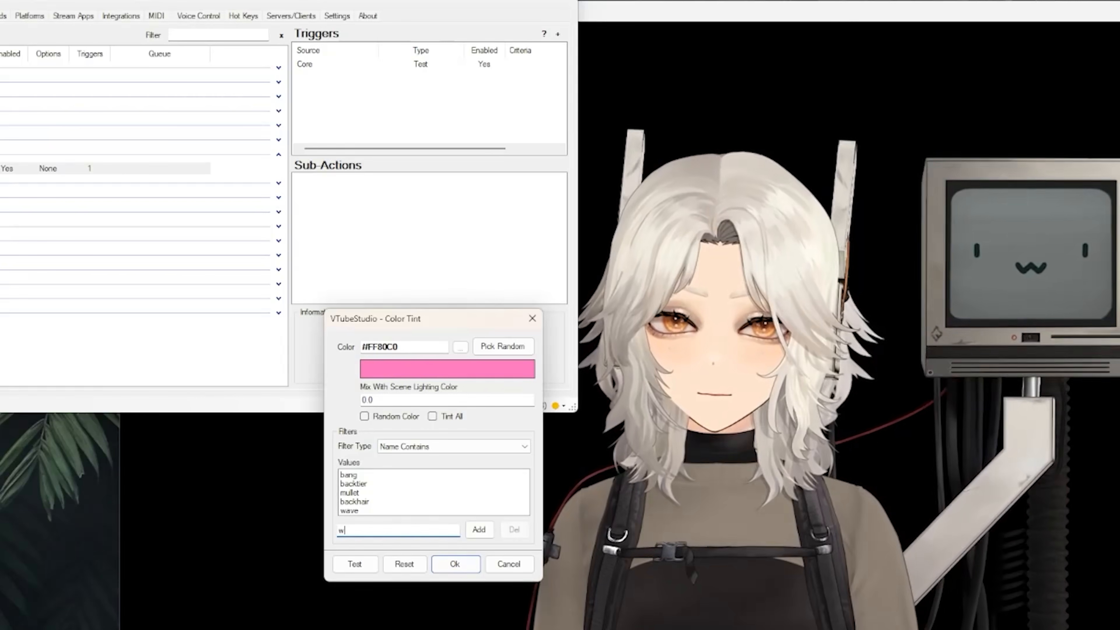
In the VTubeStudio Color Tint dialog, add faceframe to the name filter values and test the #FF80C0 tint.
{"action": "key", "text": "BackSpace"}
{"action": "type", "text": "faceframe"}
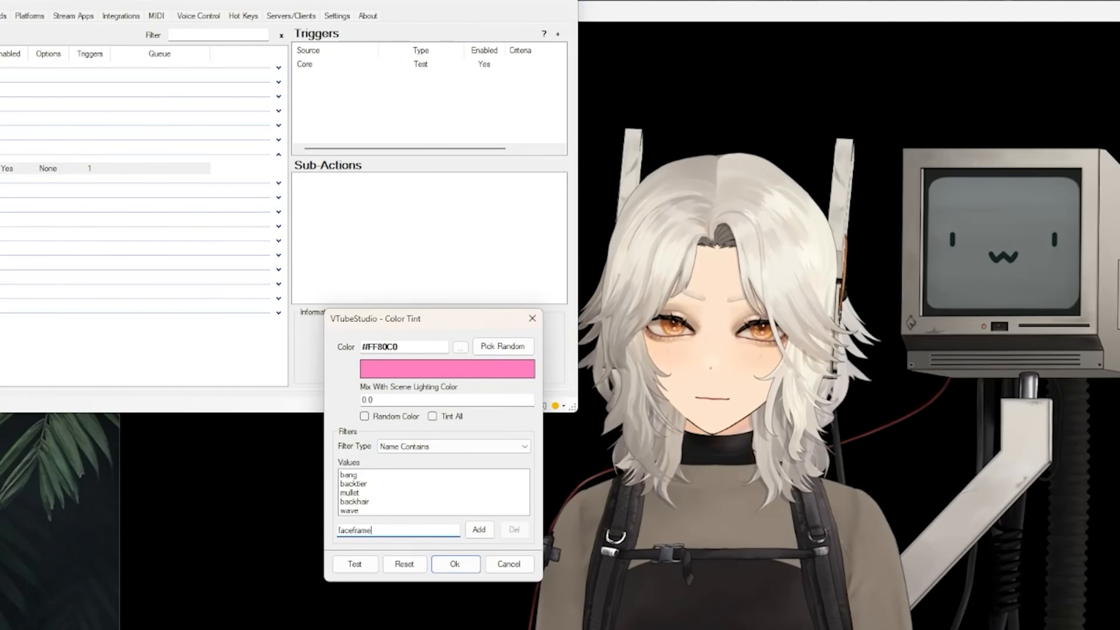
{"action": "left_click", "coordinate": [479, 530]}
{"action": "left_click", "coordinate": [353, 564]}
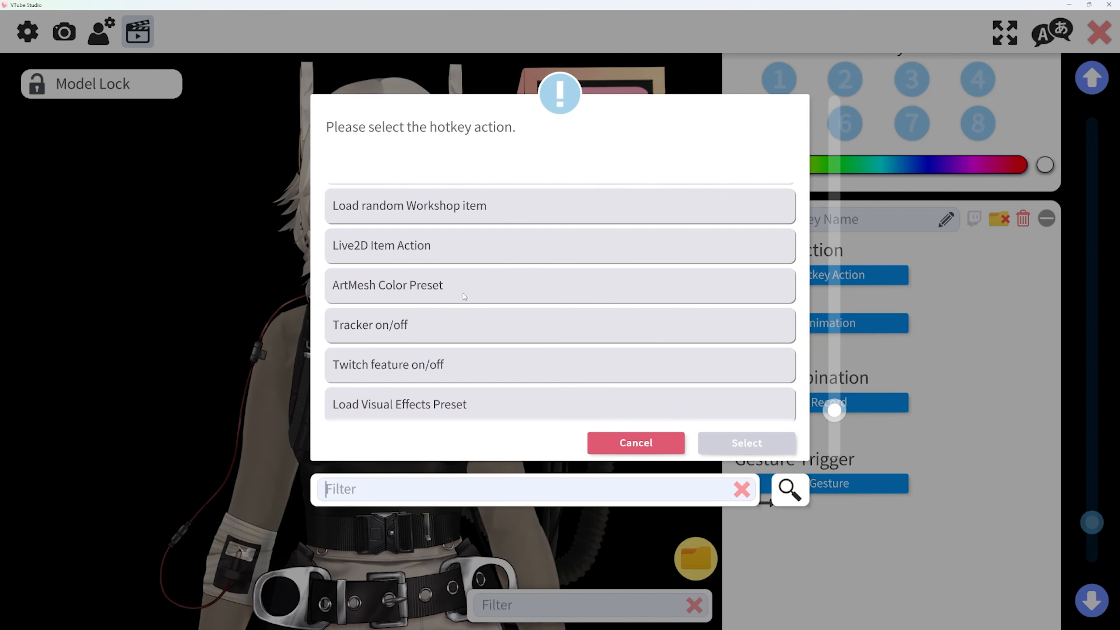
Set up Sunset and Reset Artmesh hotkeys with the ArtMesh Color Preset action, using numpad 1 for Sunset.
{"action": "double_click", "coordinate": [706, 292]}
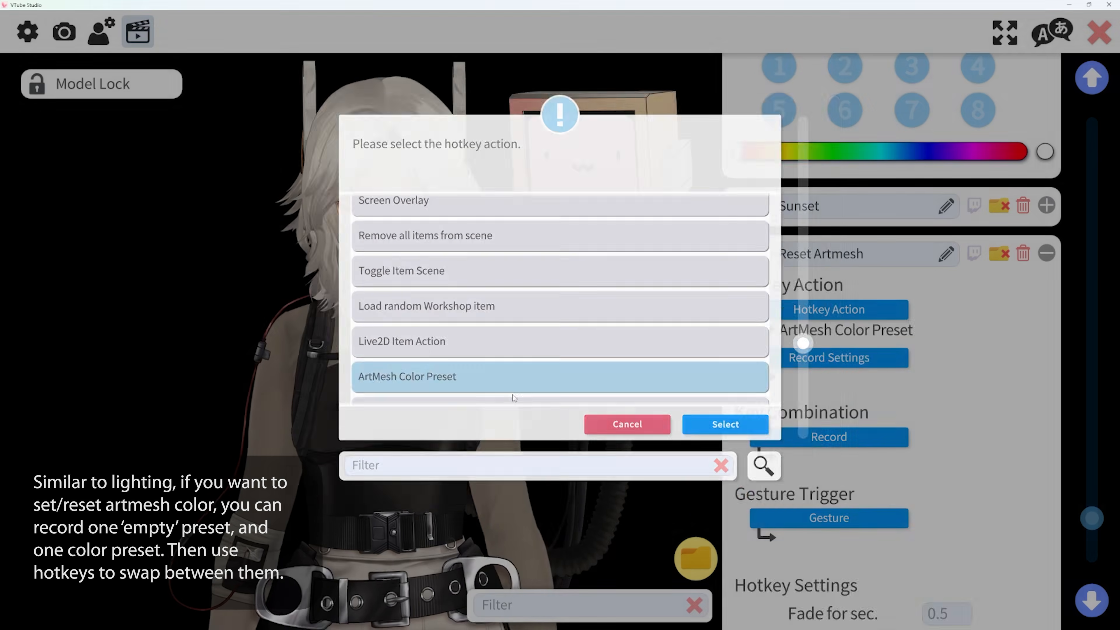
{"action": "scroll", "coordinate": [798, 361], "scroll_direction": "down", "scroll_amount": 5}
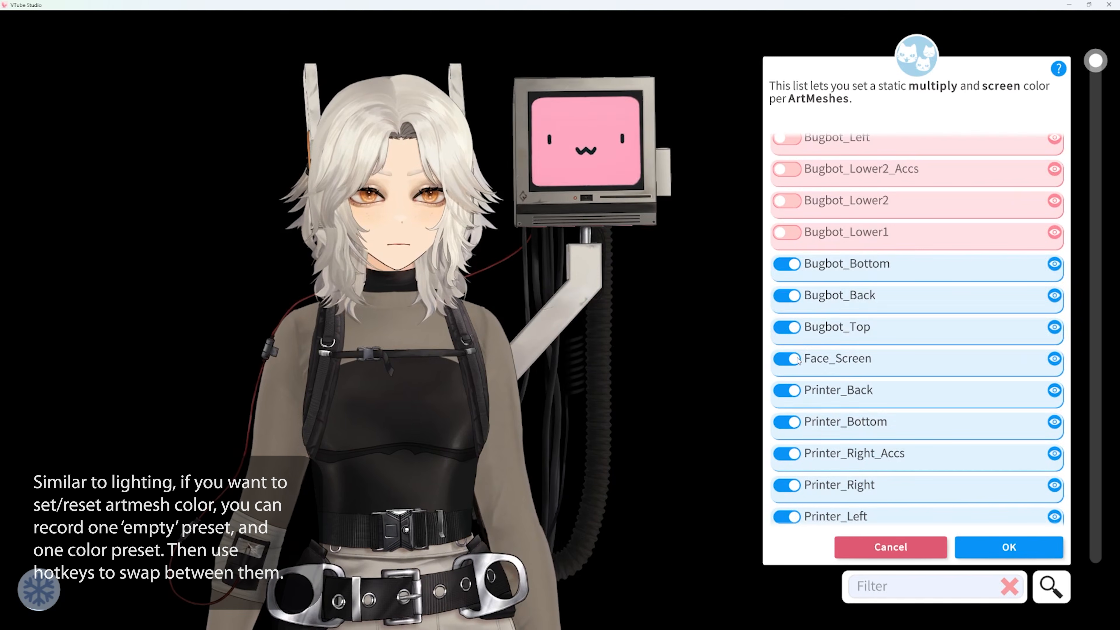
{"action": "scroll", "coordinate": [793, 440], "scroll_direction": "down", "scroll_amount": 5}
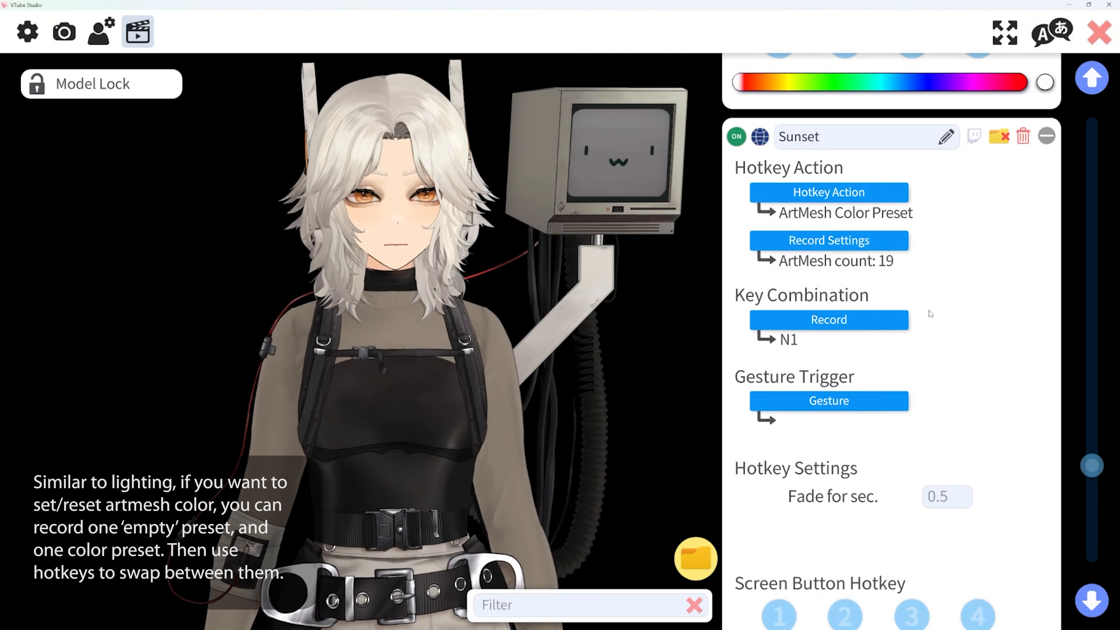
{"action": "key", "text": "KP_1"}
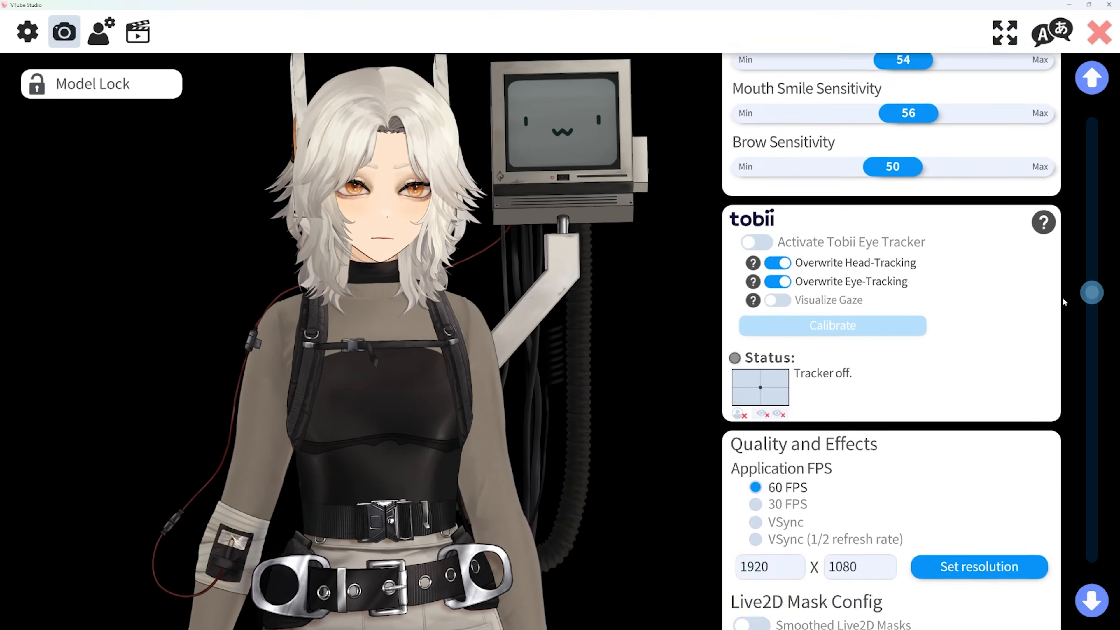
Turn on custom particle effects with pink hearts and bubbles plus a color-fringing effect for the scene's Visual Effects.
{"action": "scroll", "coordinate": [728, 305], "scroll_direction": "down", "scroll_amount": 12}
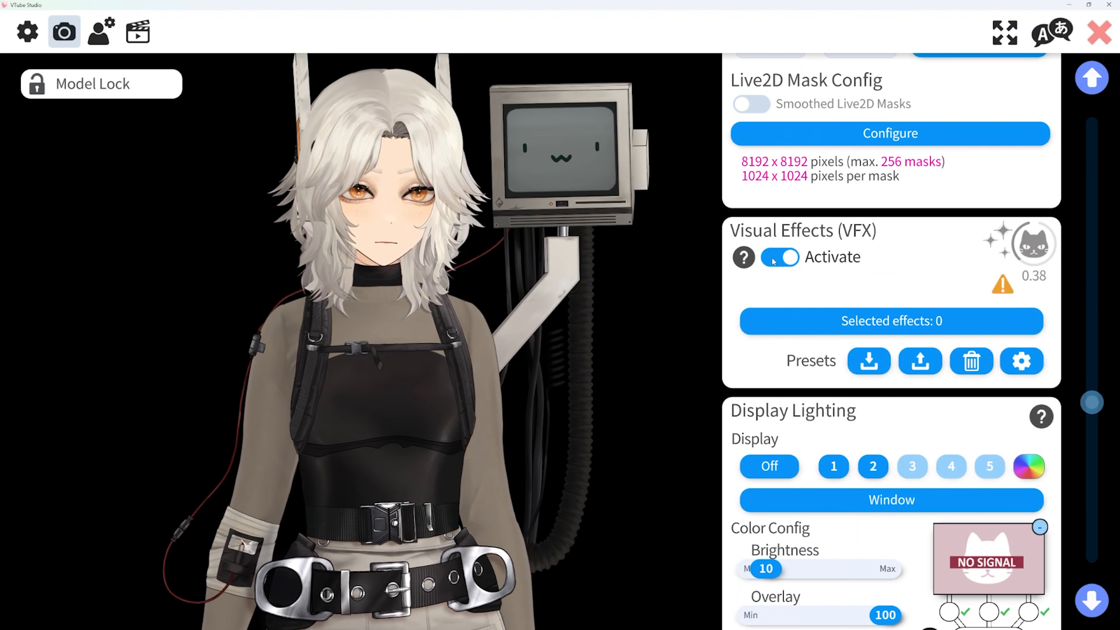
{"action": "left_click", "coordinate": [857, 324]}
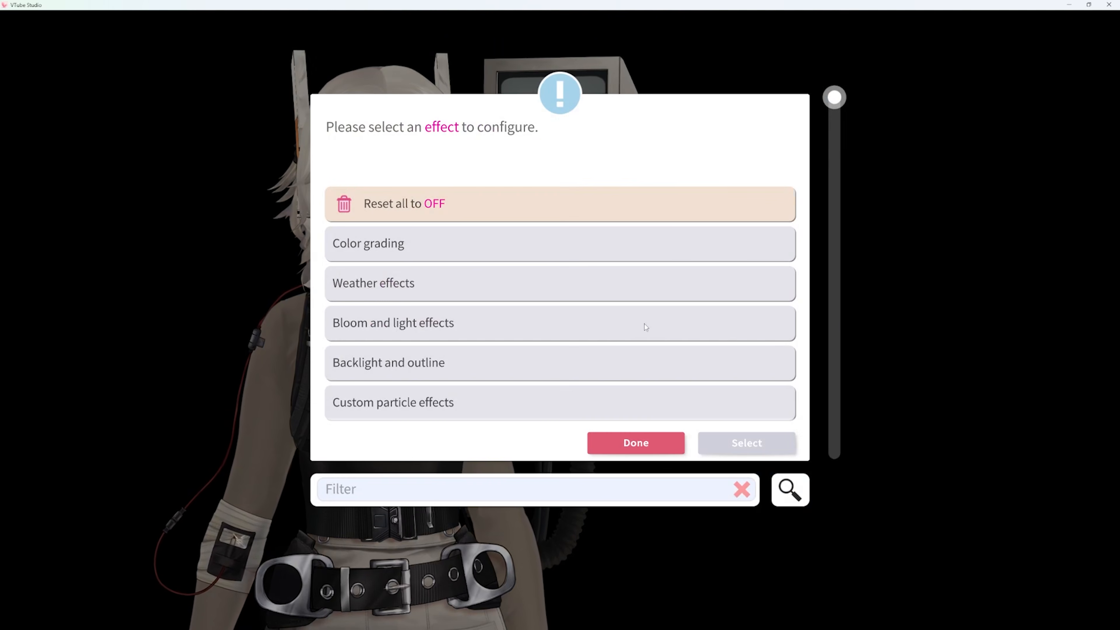
{"action": "left_click_drag", "start_coordinate": [835, 95], "coordinate": [837, 153]}
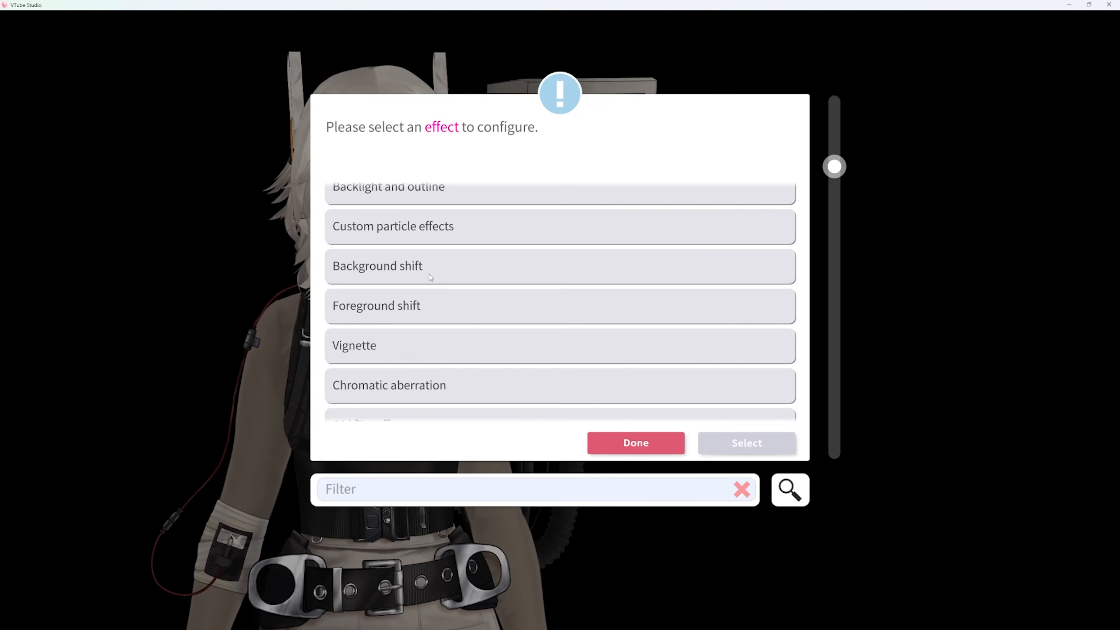
{"action": "scroll", "coordinate": [430, 277], "scroll_direction": "up", "scroll_amount": 1}
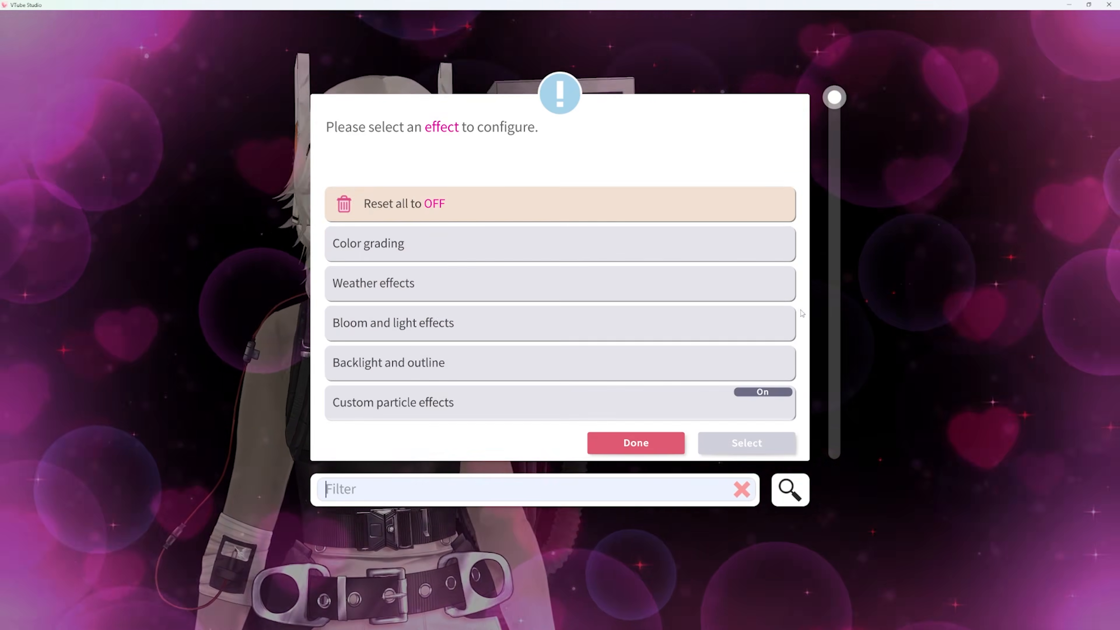
{"action": "left_click_drag", "start_coordinate": [835, 95], "coordinate": [835, 260]}
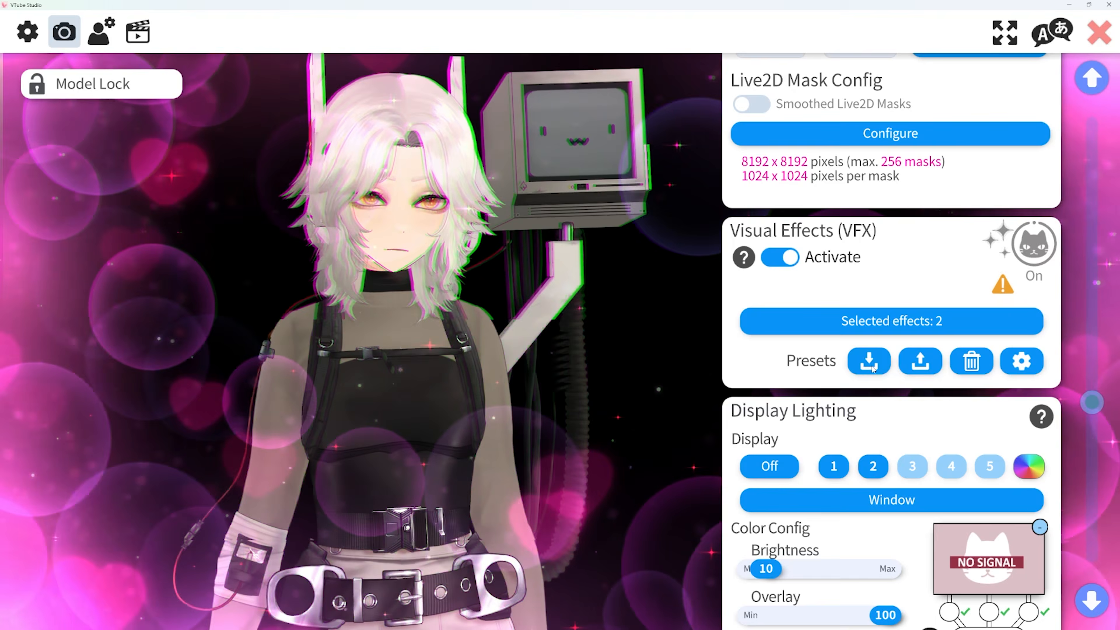
Save the selected visual effects as a preset named "ugliest fucking preset ever".
{"action": "left_click", "coordinate": [872, 367]}
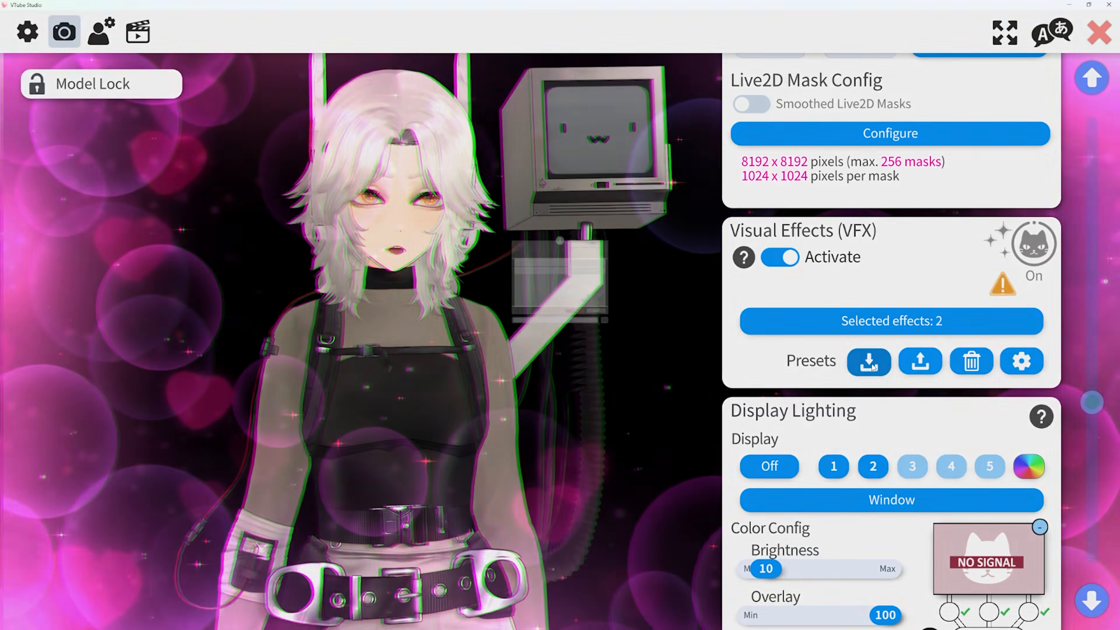
{"action": "left_click", "coordinate": [468, 203]}
{"action": "type", "text": "ugli"}
{"action": "type", "text": "est talking preset vv"}
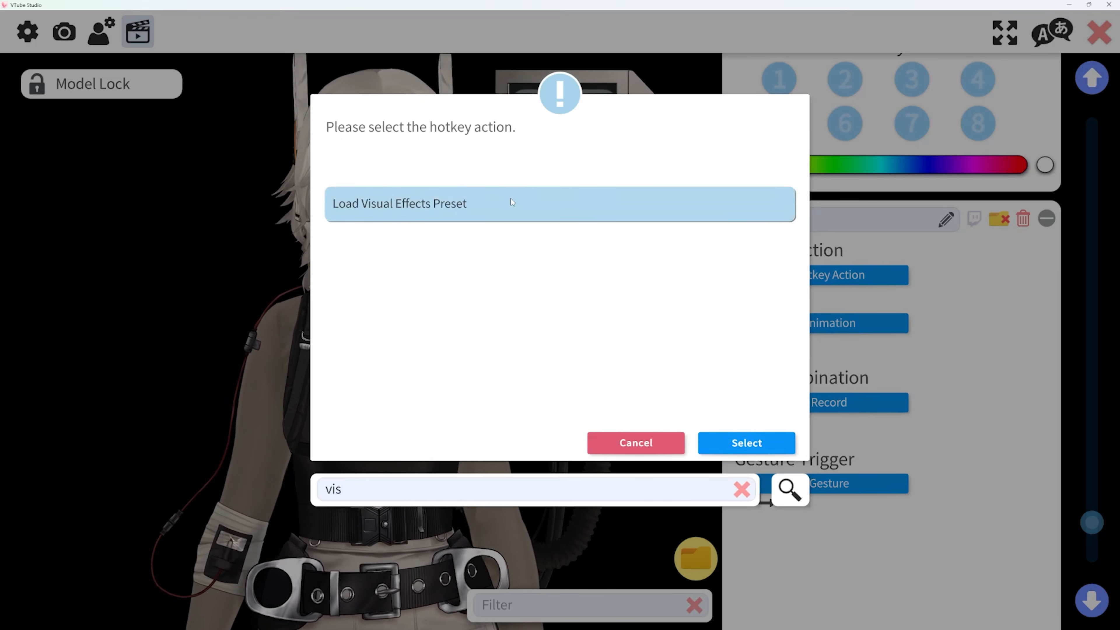
Set the vfx hotkey to Load Visual Effects Preset with "ugliest fucking preset ever" and record its key combination.
{"action": "left_click", "coordinate": [747, 442]}
{"action": "left_click", "coordinate": [814, 324]}
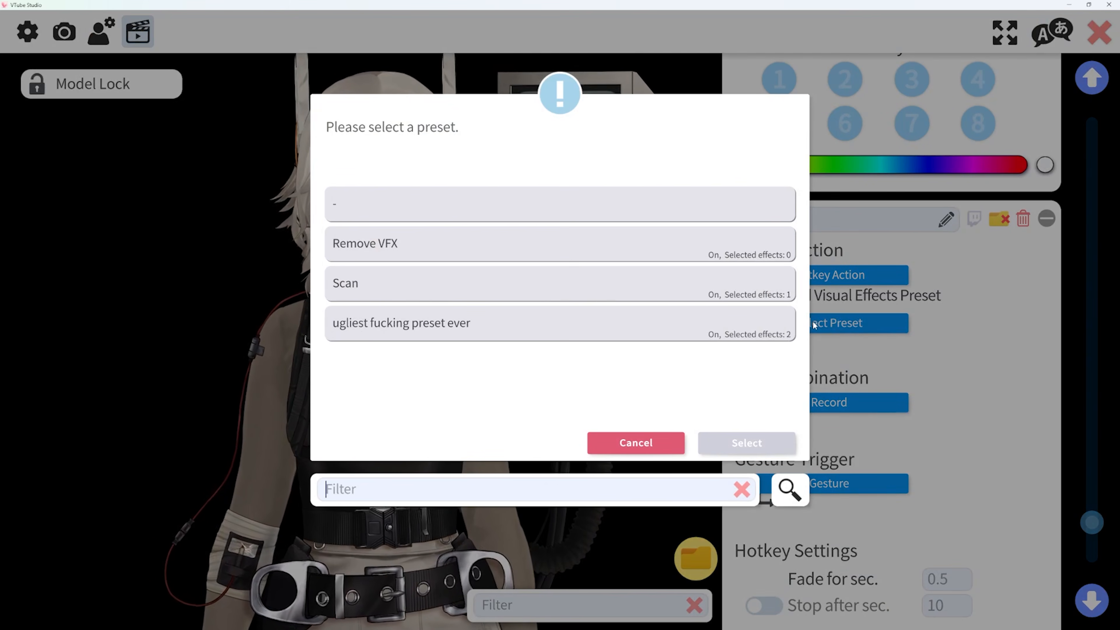
{"action": "left_click", "coordinate": [385, 326]}
{"action": "left_click", "coordinate": [810, 403]}
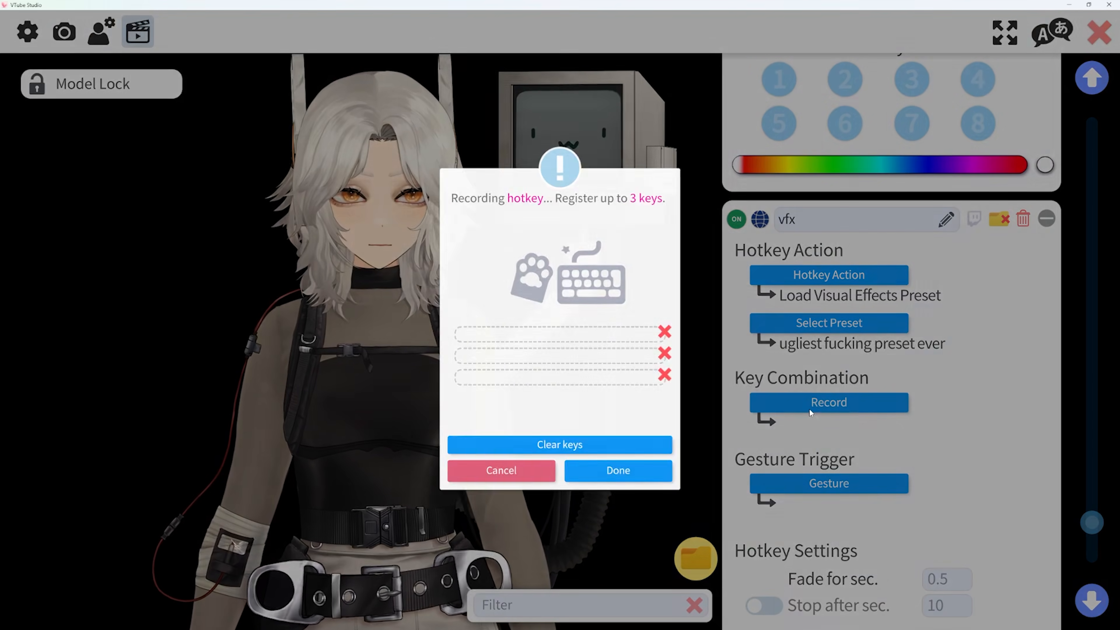
{"action": "left_click", "coordinate": [607, 485]}
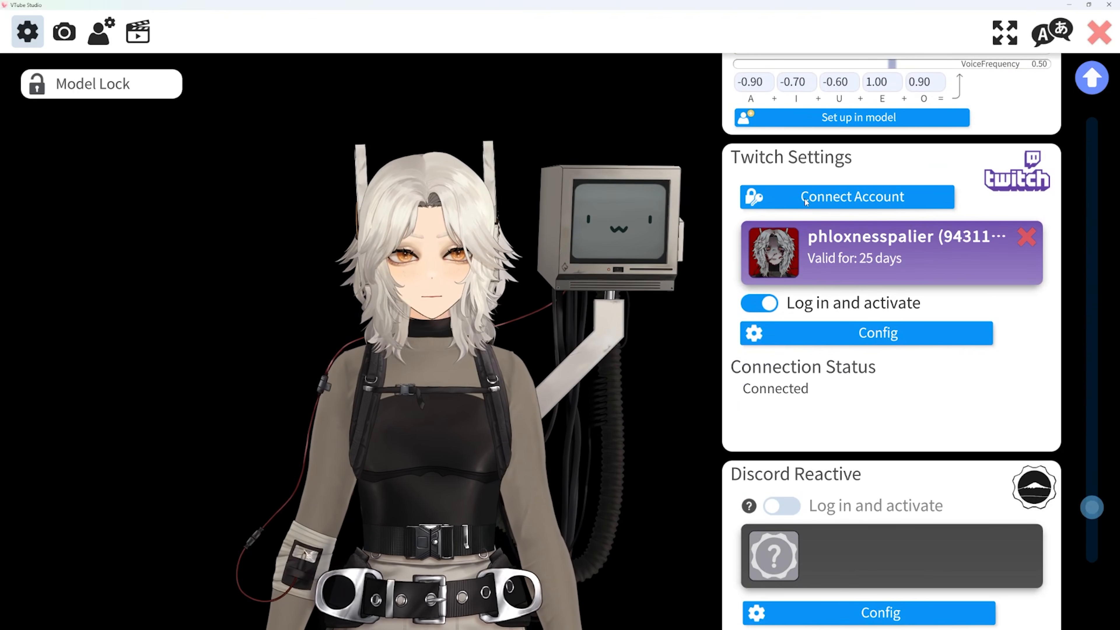
Authorize and activate the Twitch account connection, and check the Twitch Hotkey Triggers settings.
{"action": "left_click", "coordinate": [805, 198]}
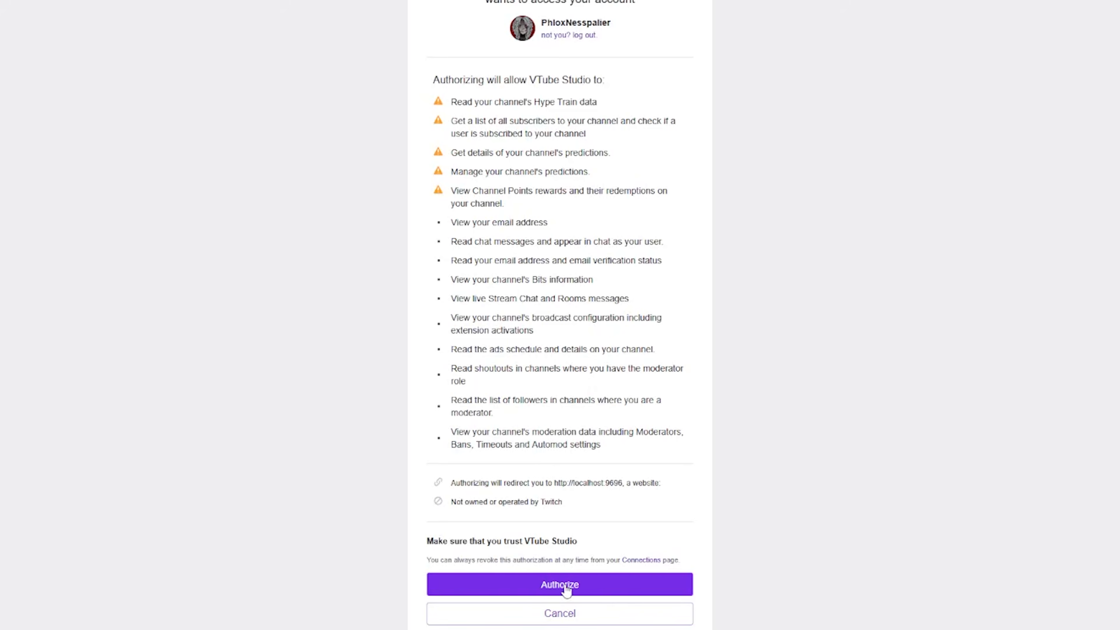
{"action": "left_click", "coordinate": [562, 586]}
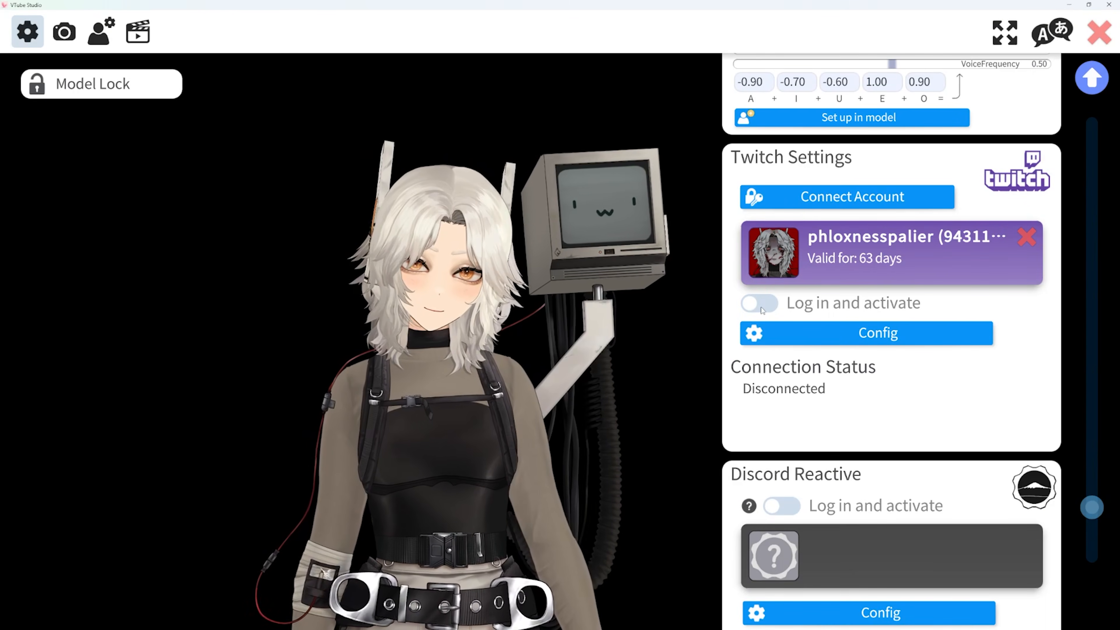
{"action": "left_click", "coordinate": [759, 304]}
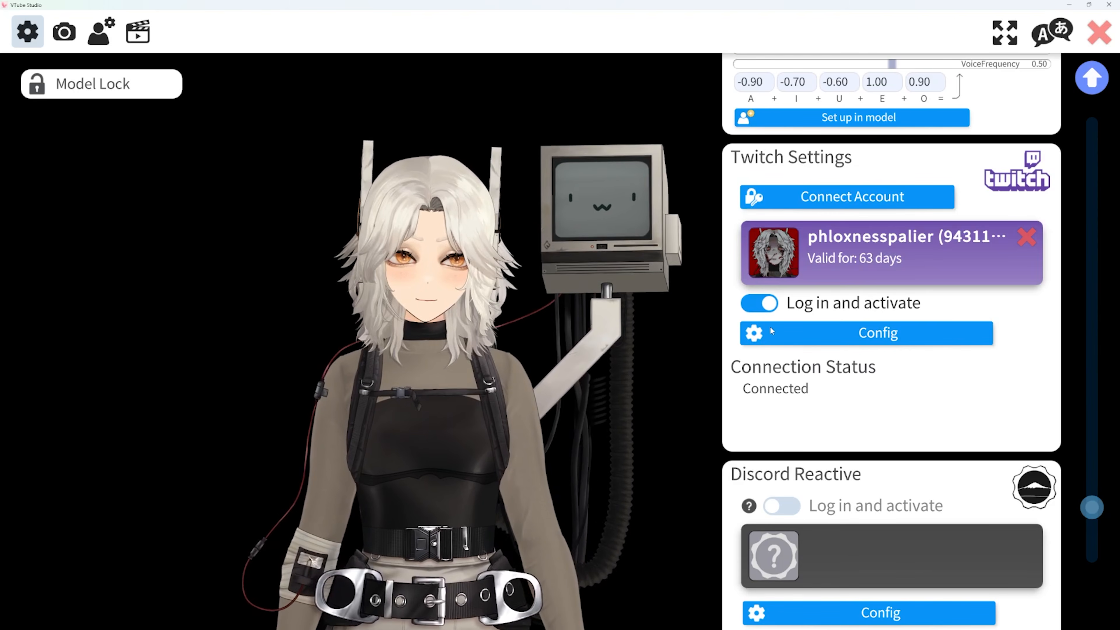
{"action": "left_click", "coordinate": [865, 337]}
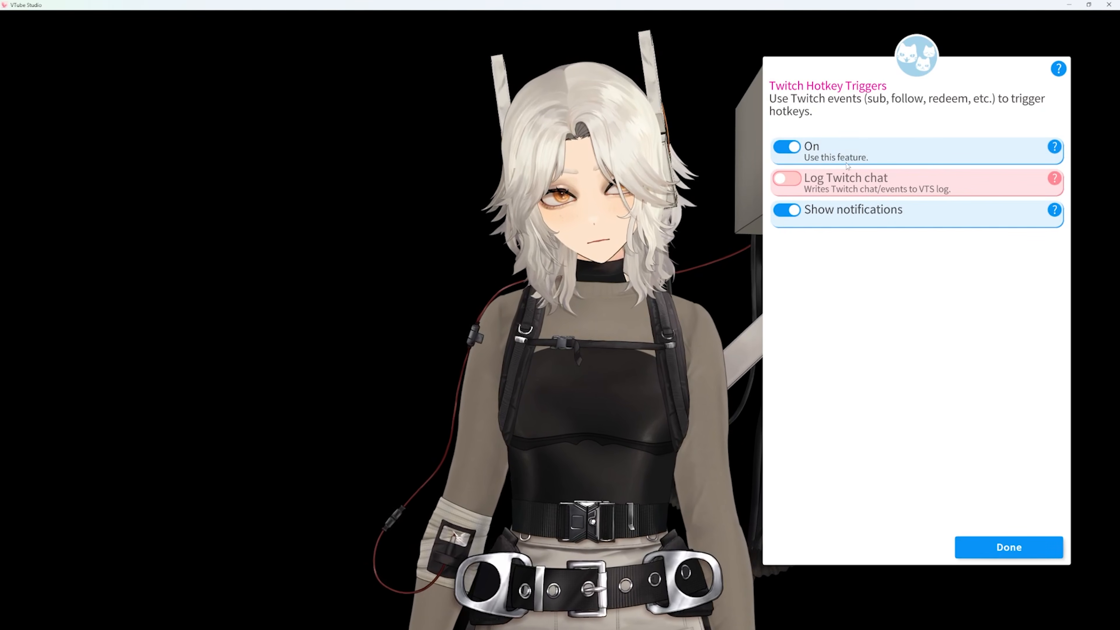
{"action": "left_click", "coordinate": [1009, 547]}
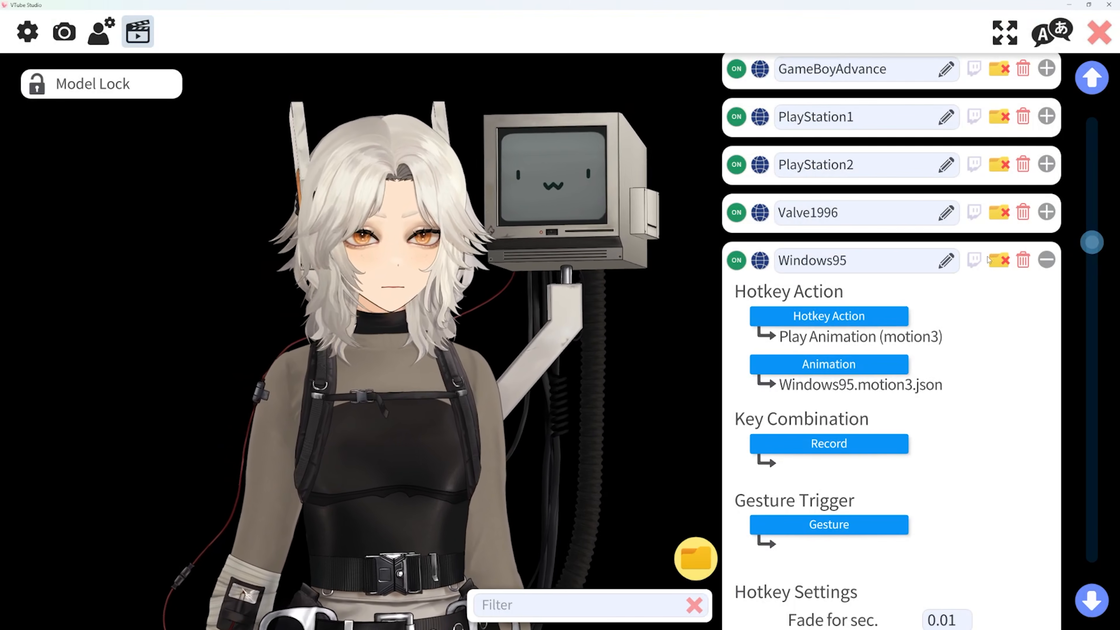
Activate Twitch triggers for the Windows95 hotkey and enable its Twitch redeem trigger.
{"action": "left_click", "coordinate": [975, 260]}
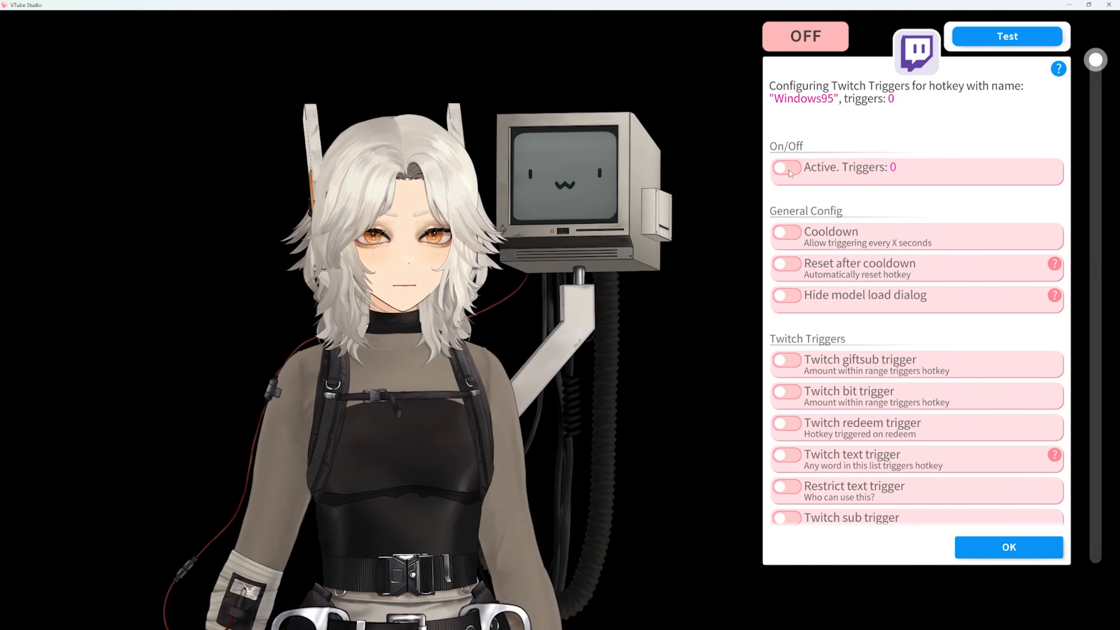
{"action": "scroll", "coordinate": [791, 177], "scroll_direction": "down", "scroll_amount": 5}
{"action": "left_click", "coordinate": [786, 253]}
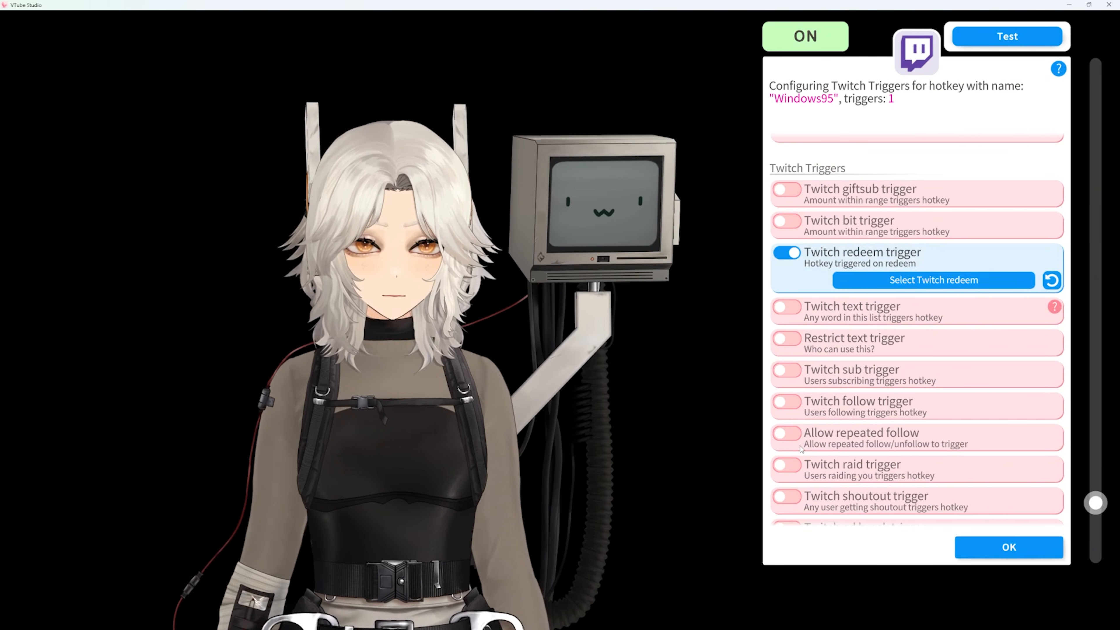
Look through the available Twitch redeems without choosing one, and test the Windows95 hotkey trigger.
{"action": "left_click", "coordinate": [933, 280]}
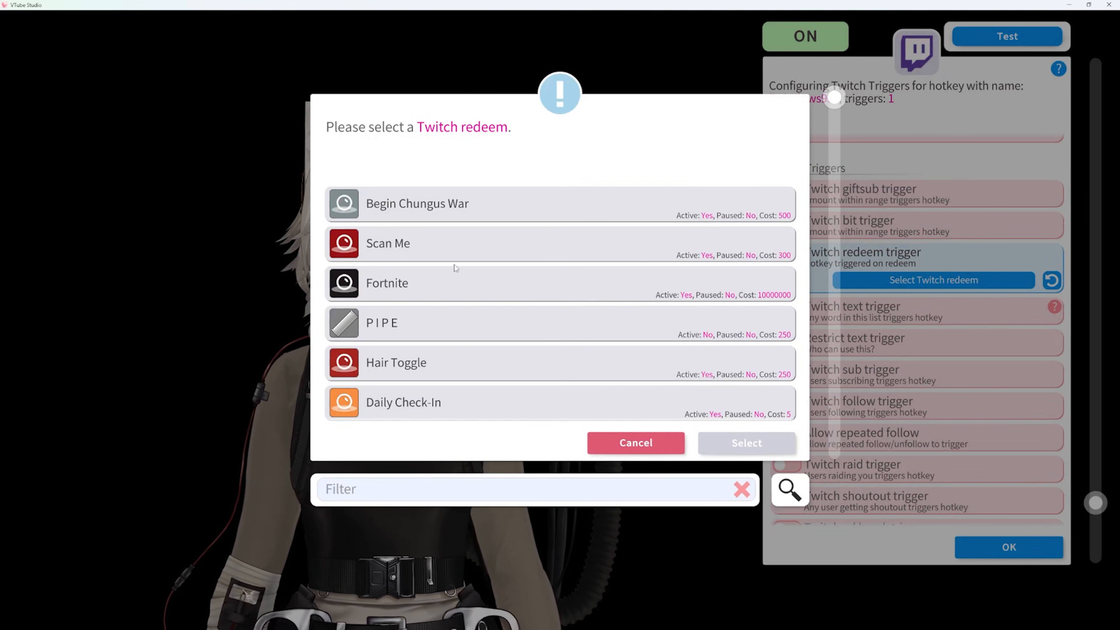
{"action": "scroll", "coordinate": [454, 264], "scroll_direction": "down", "scroll_amount": 3}
{"action": "scroll", "coordinate": [454, 264], "scroll_direction": "down", "scroll_amount": 6}
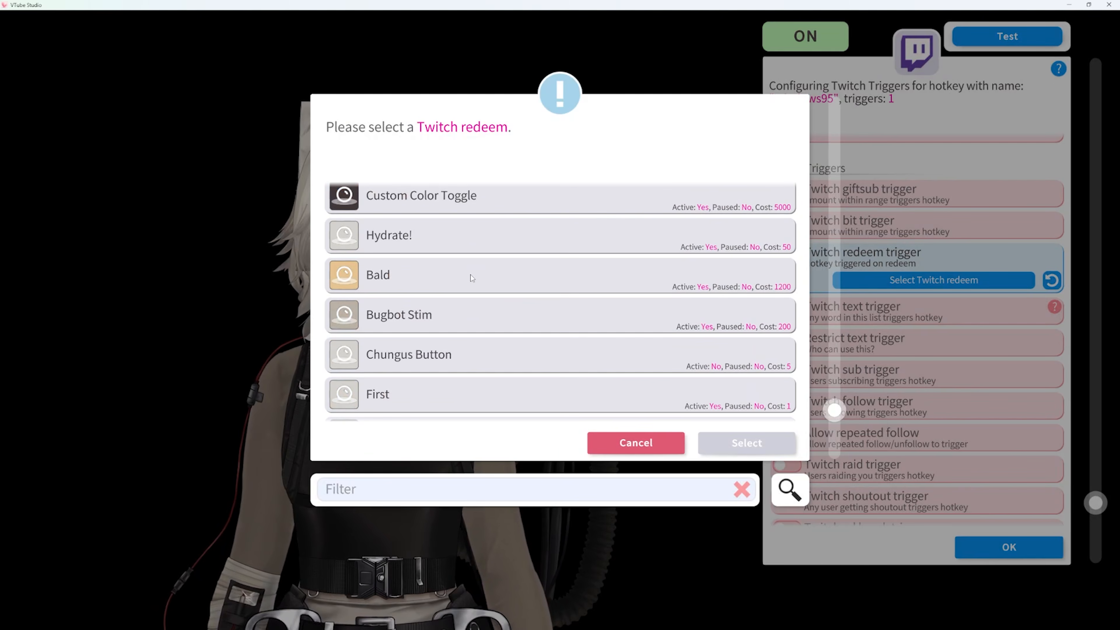
{"action": "left_click", "coordinate": [636, 443]}
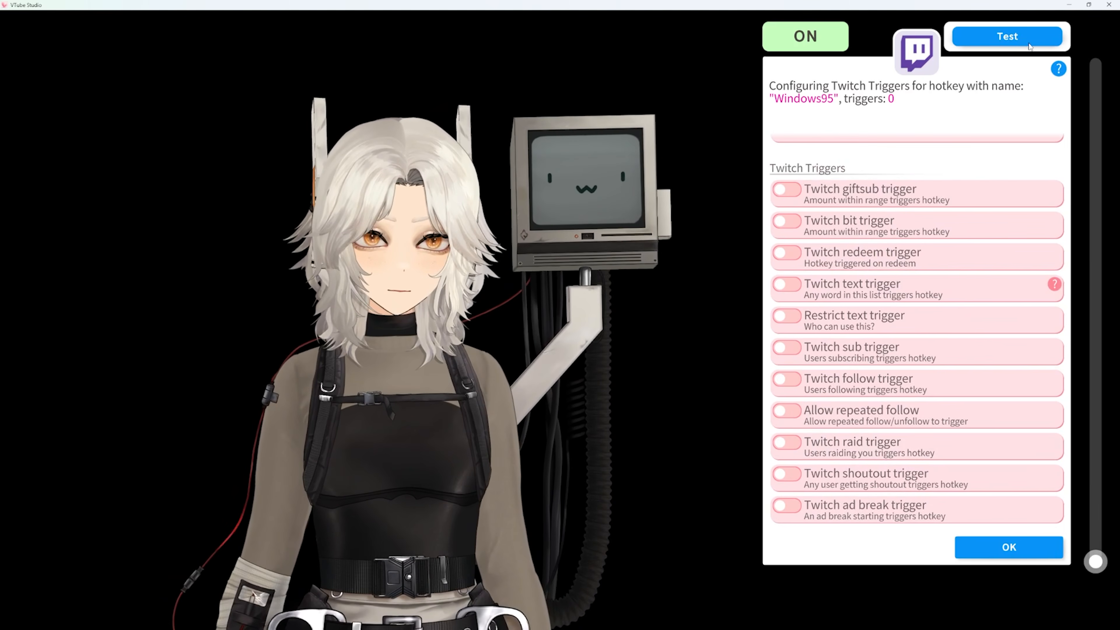
{"action": "left_click", "coordinate": [986, 47]}
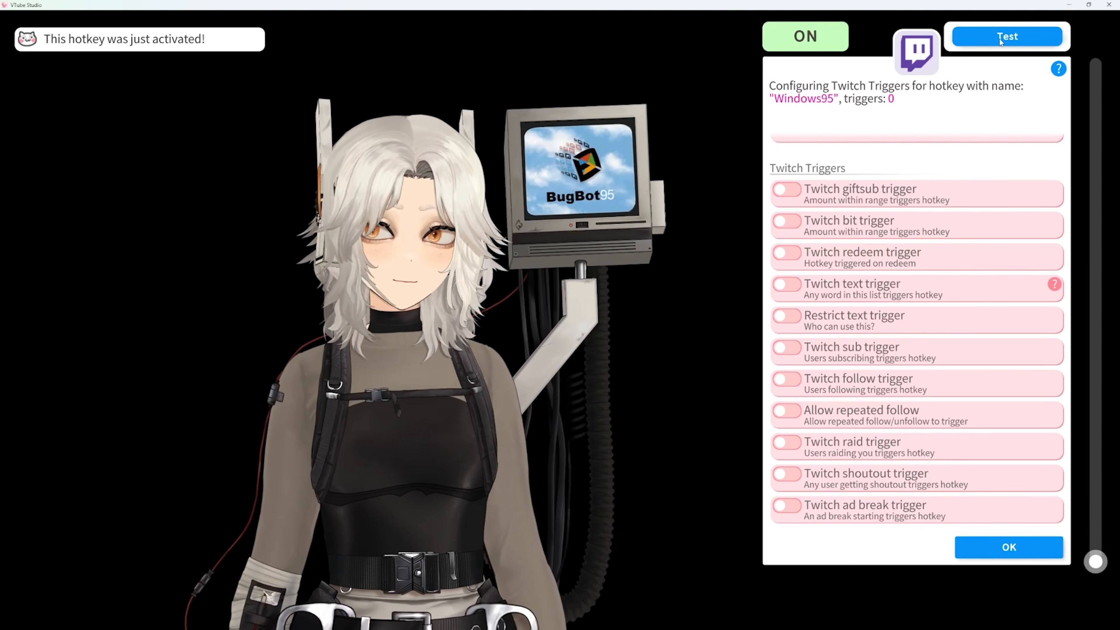